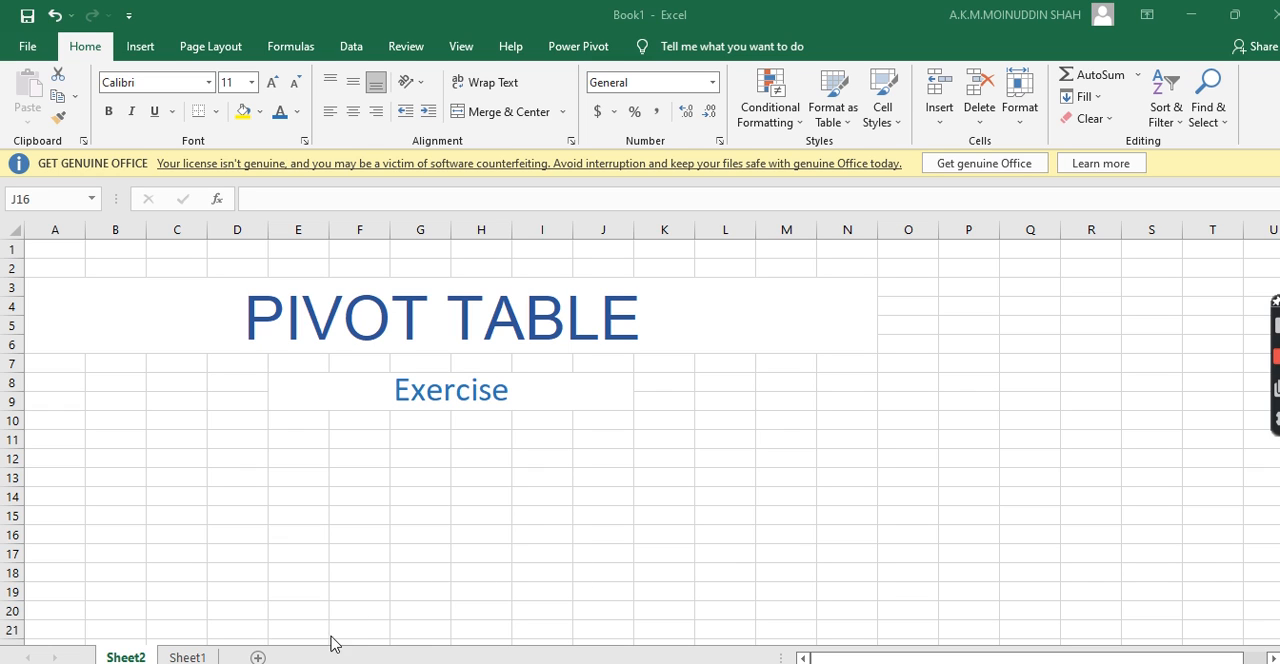
# Open Sheet1 and examine the brand names, companies and MAT (1Q, 2022) figures in the upper rows
pyautogui.click(182, 657)
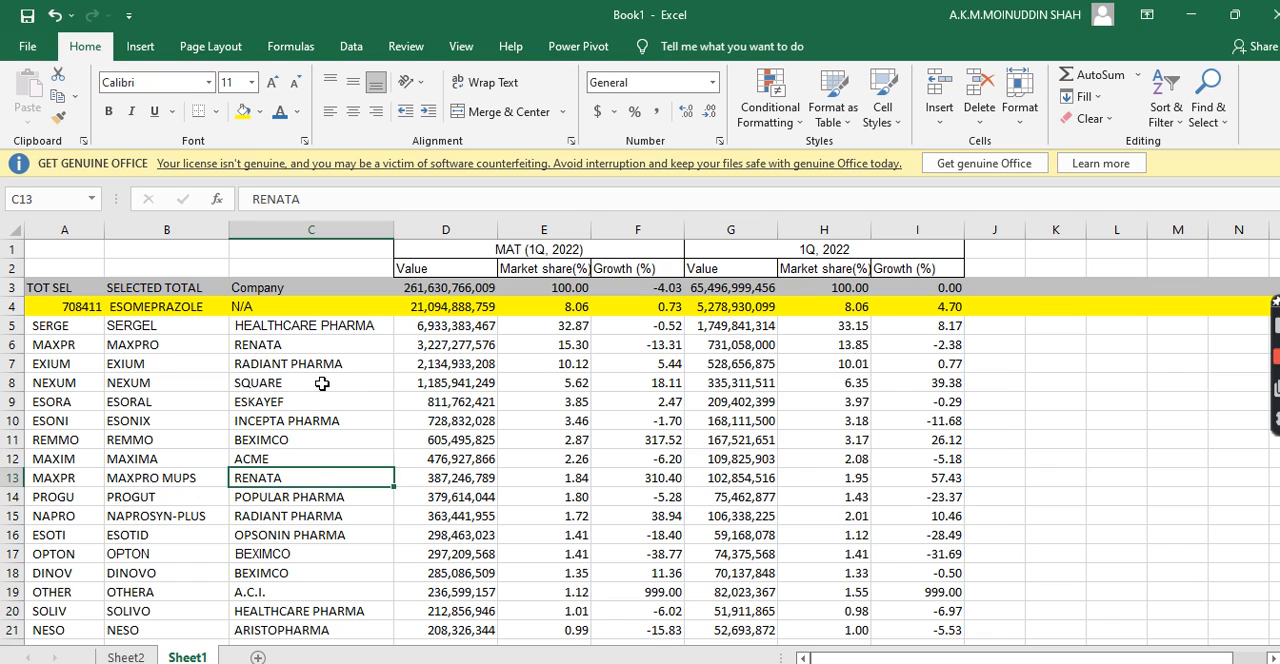
pyautogui.click(236, 368)
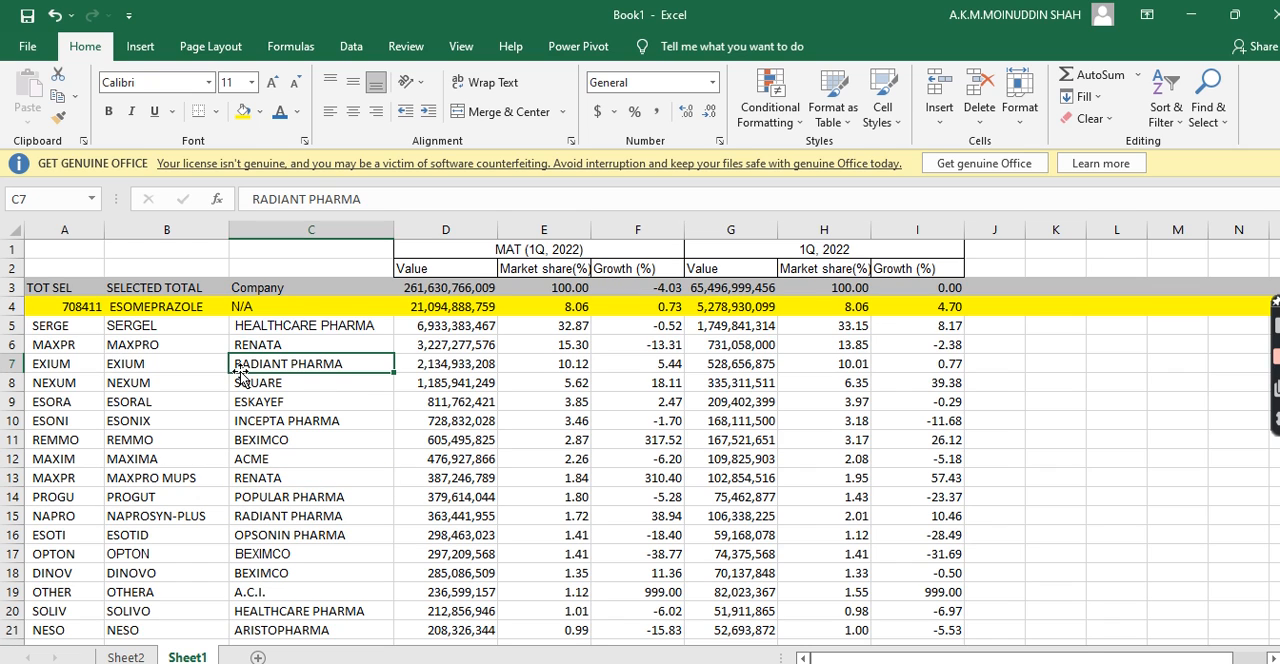
pyautogui.click(181, 407)
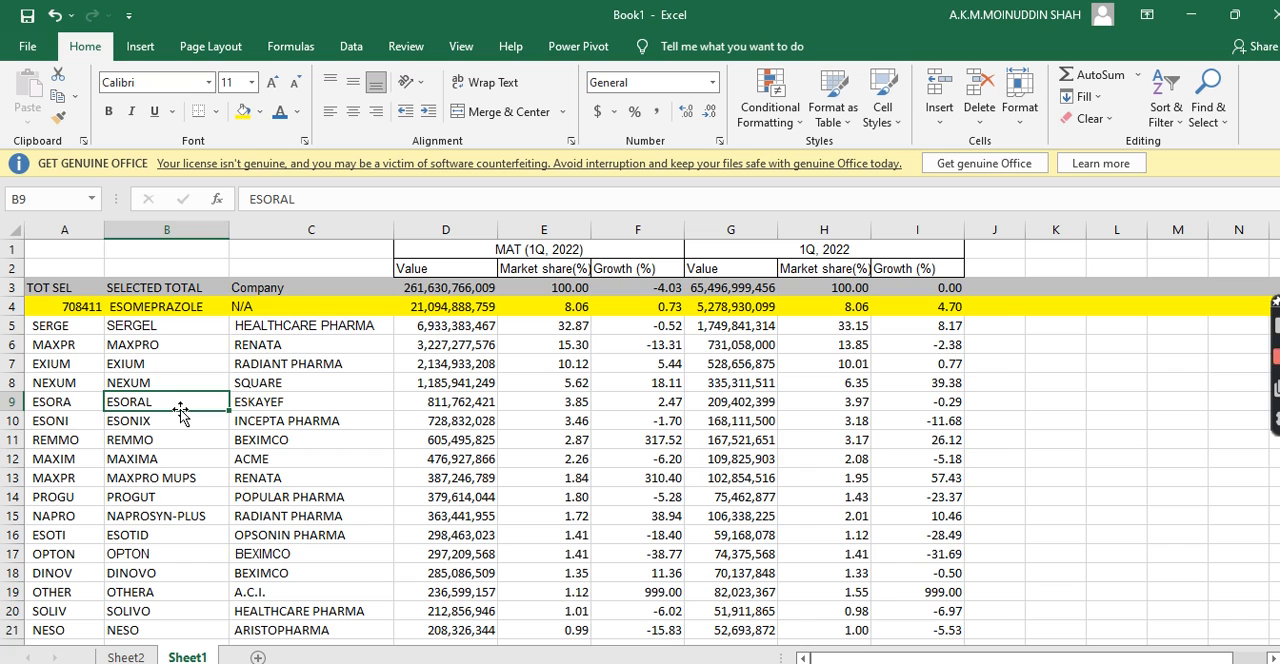
pyautogui.click(158, 343)
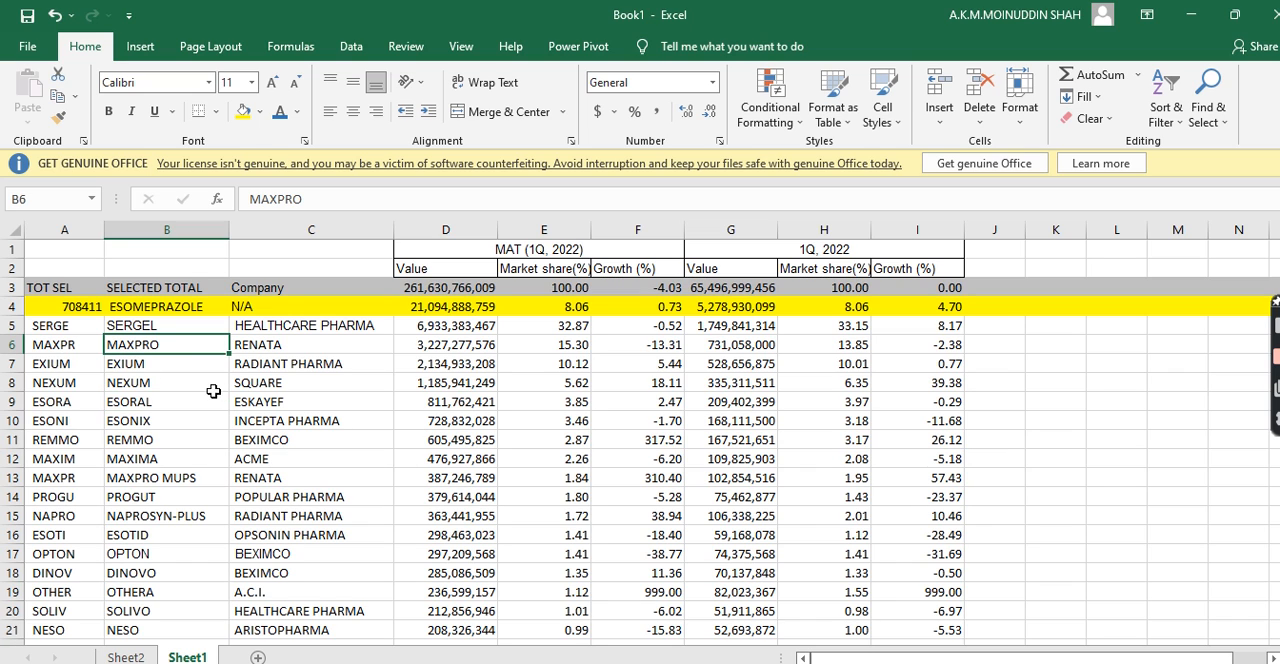
pyautogui.click(237, 452)
pyautogui.click(343, 440)
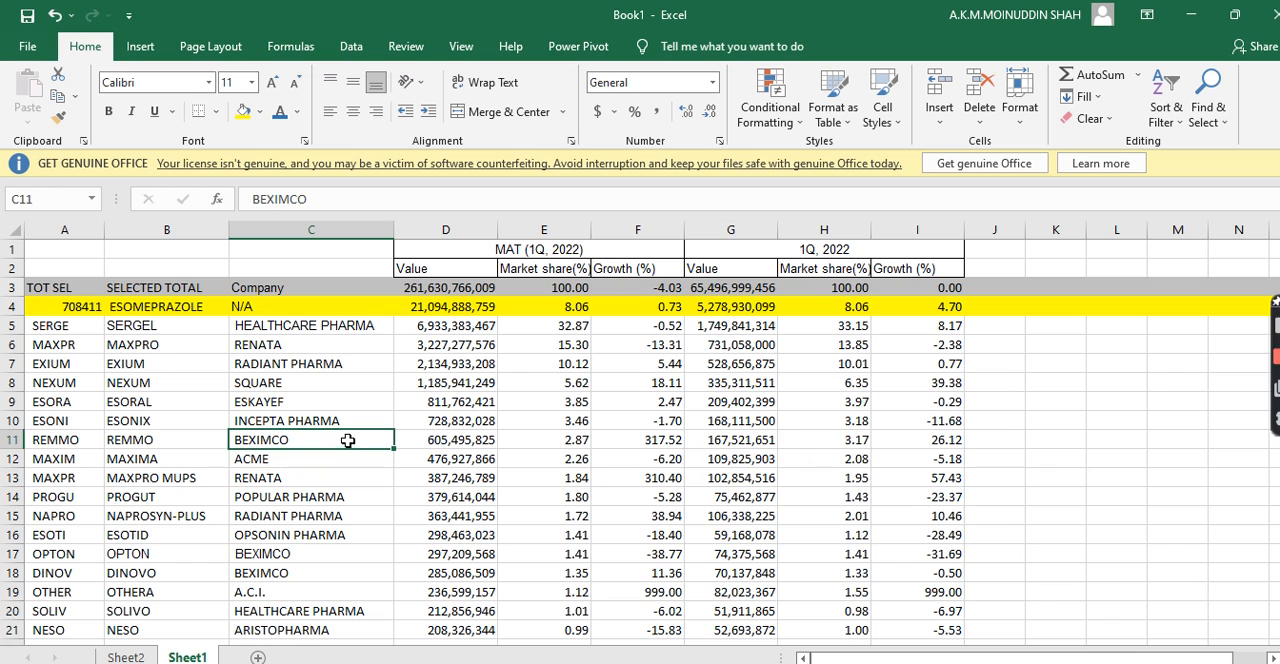
pyautogui.click(206, 435)
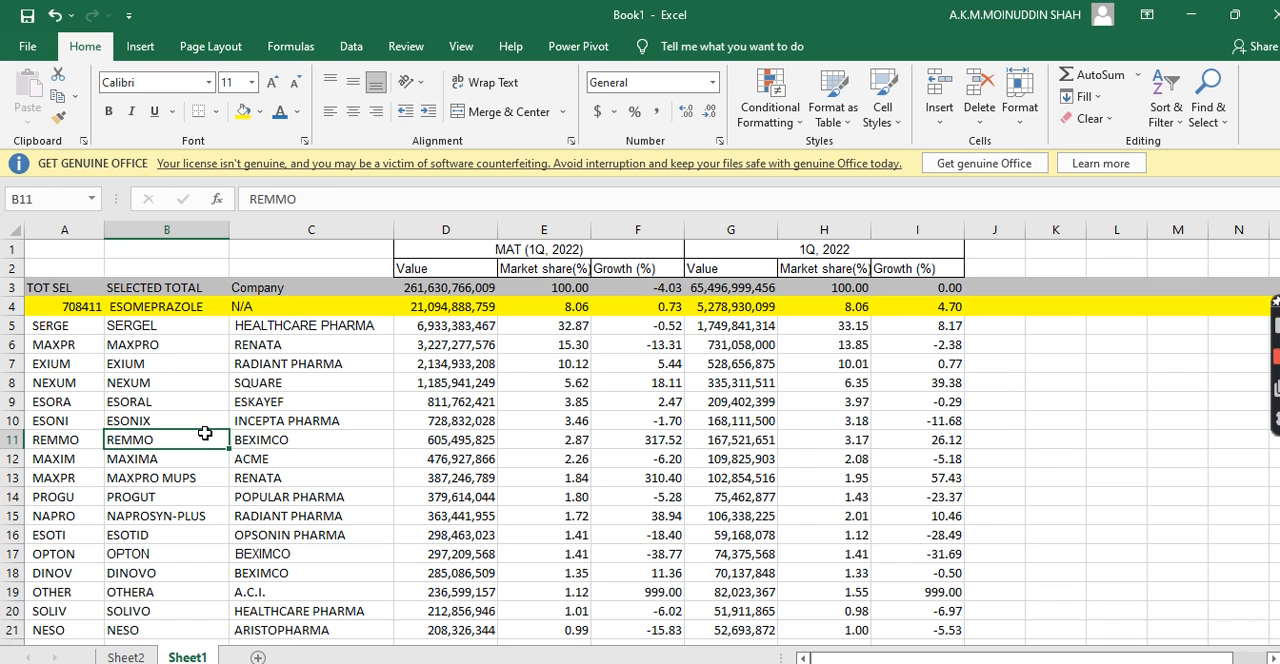
pyautogui.click(208, 498)
pyautogui.click(384, 492)
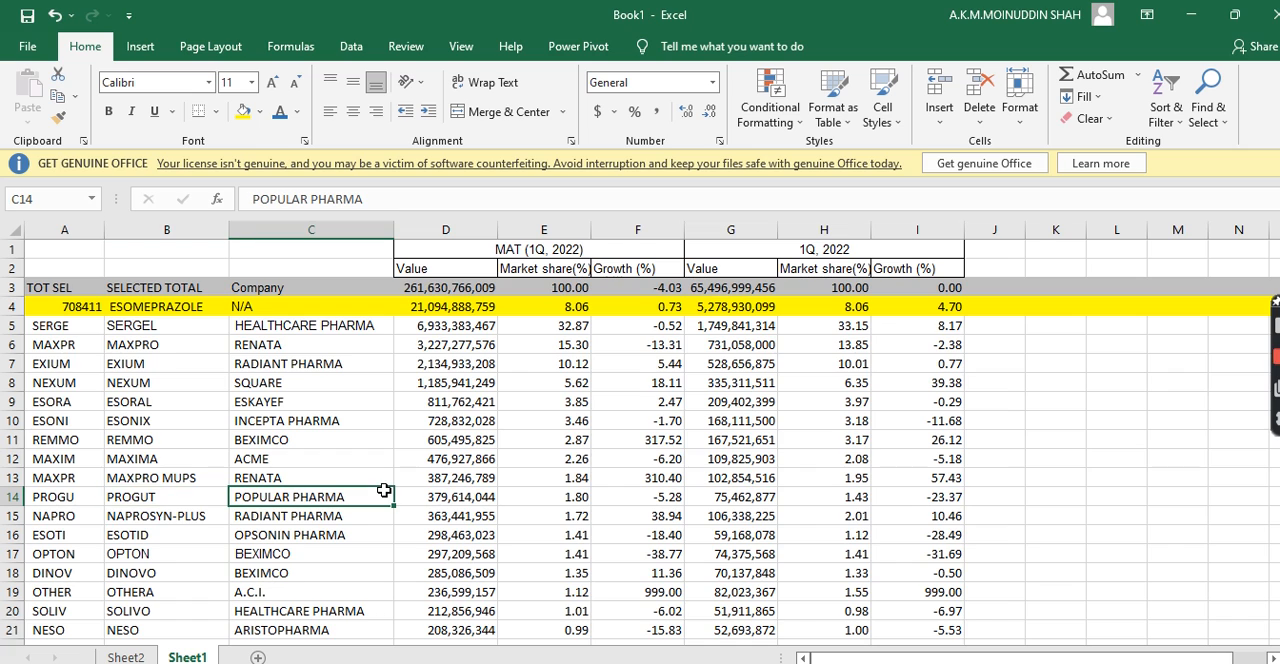
pyautogui.click(362, 474)
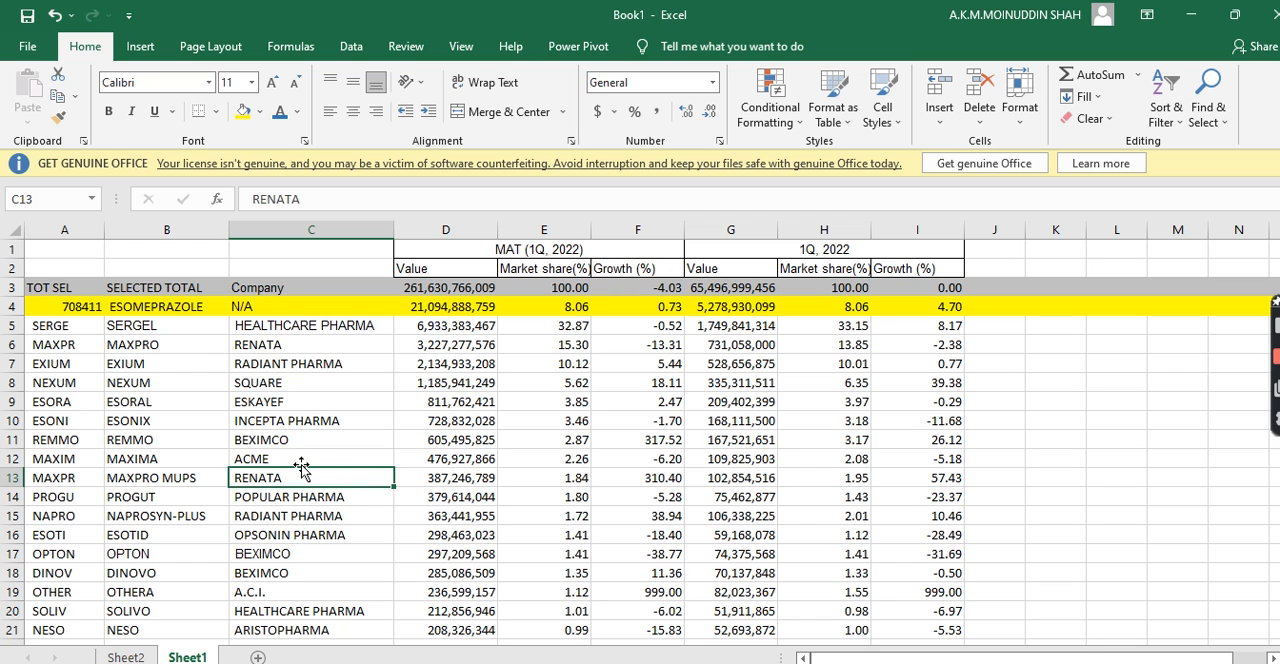
pyautogui.click(185, 306)
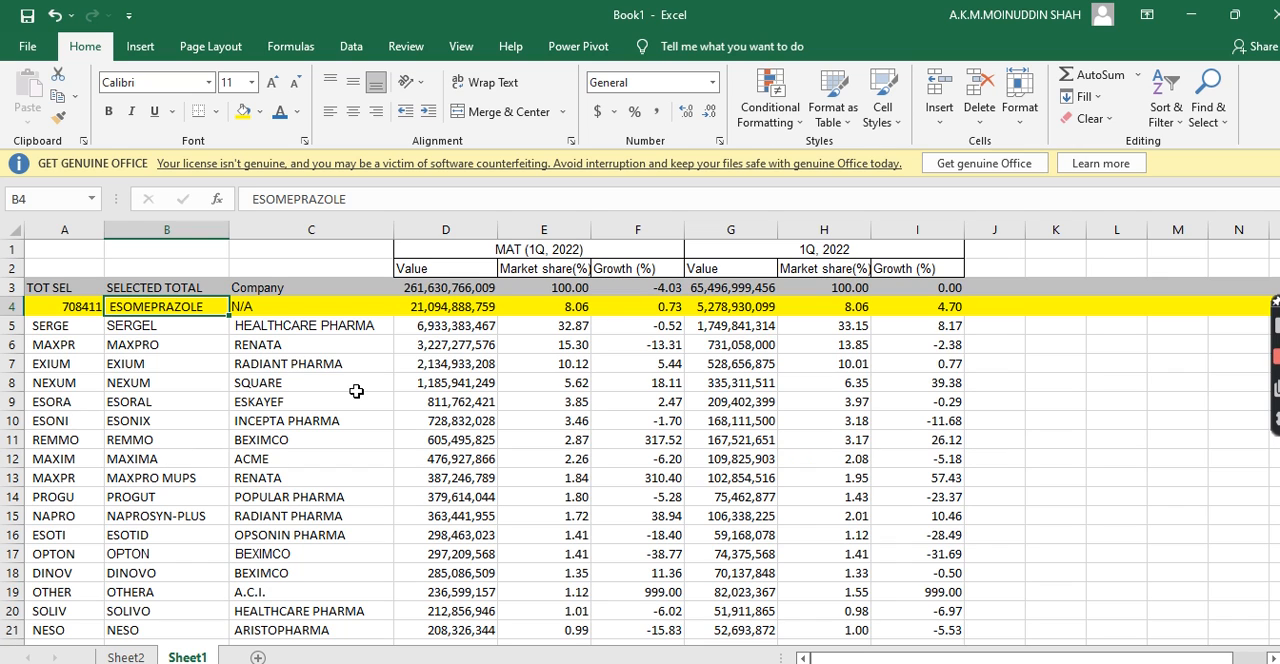
pyautogui.click(274, 420)
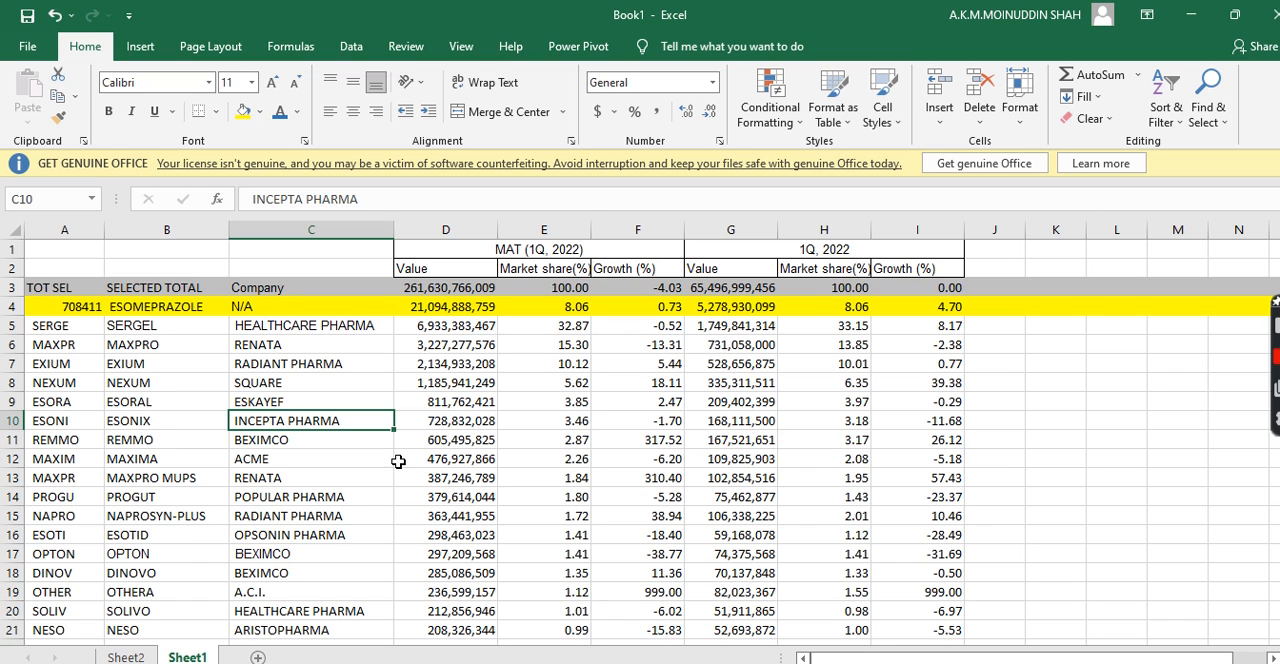
pyautogui.click(546, 370)
pyautogui.click(649, 398)
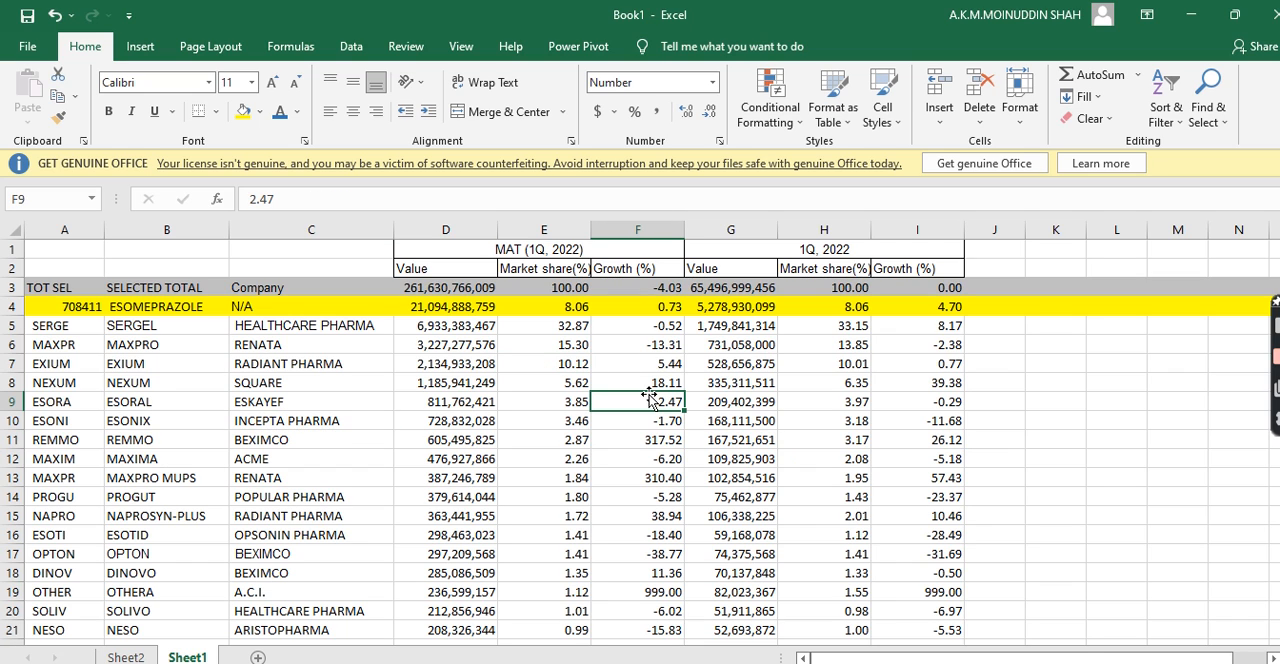
pyautogui.click(140, 397)
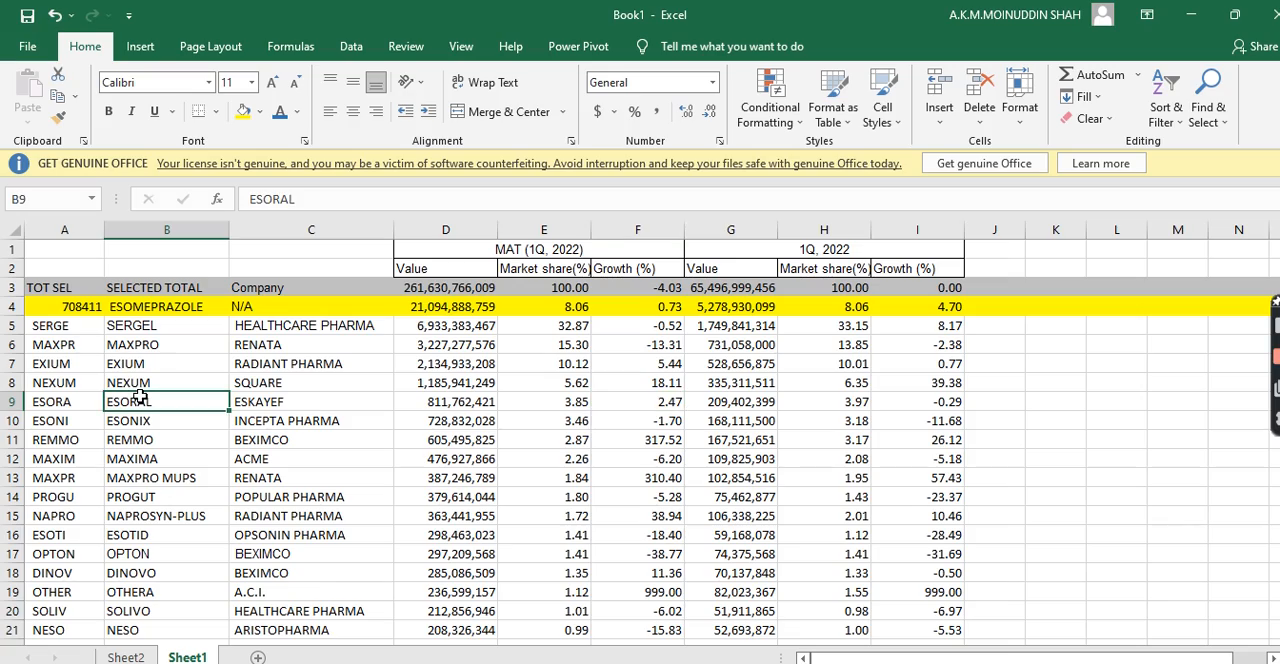
# Browse the brand column from ESORAL down to about row 48 and return to its top
pyautogui.press('Down')
pyautogui.press('Down')
pyautogui.press('Down')
pyautogui.press('Down')
pyautogui.press('Down')
pyautogui.press('Down')
pyautogui.press('Down')
pyautogui.press('Down')
pyautogui.press('Down')
pyautogui.press('Down')
pyautogui.press('Down')
pyautogui.press('Down')
pyautogui.press('Down')
pyautogui.press('Down')
pyautogui.press('Down')
pyautogui.press('Down')
pyautogui.press('Down')
pyautogui.press('Down')
pyautogui.press('Down')
pyautogui.press('Down')
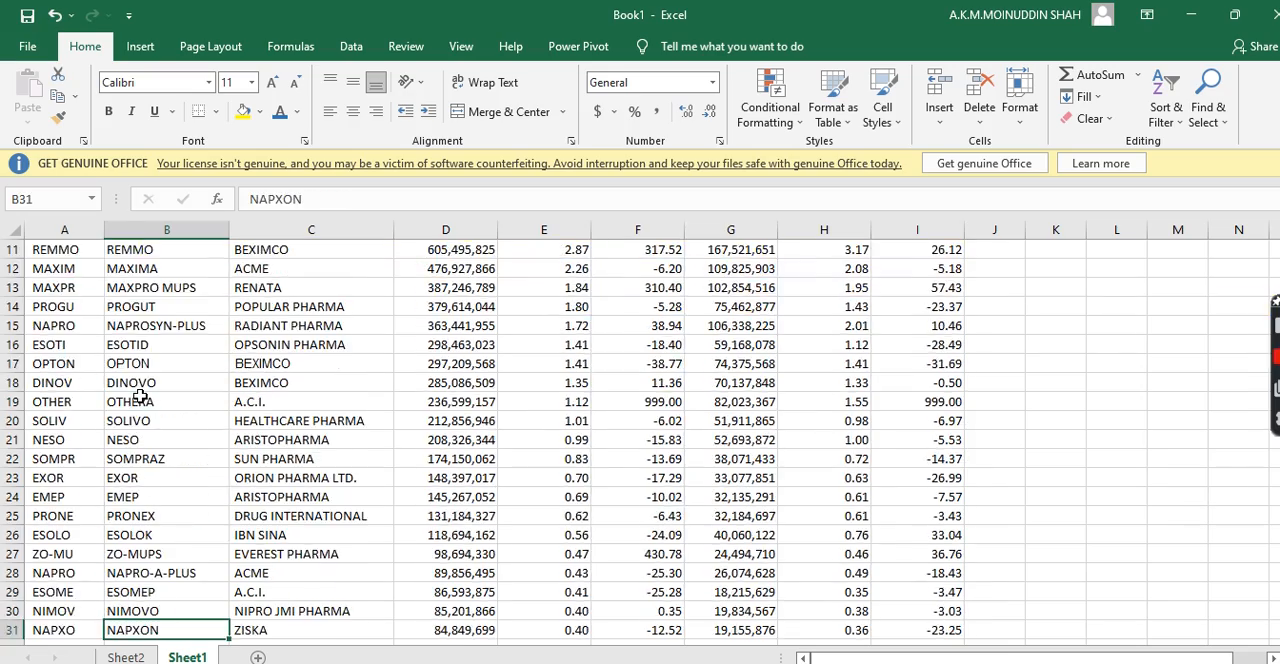
pyautogui.press('Down')
pyautogui.press('Down')
pyautogui.press('Down')
pyautogui.press('Down')
pyautogui.press('Down')
pyautogui.press('Down')
pyautogui.press('Down')
pyautogui.press('Down')
pyautogui.press('Down')
pyautogui.press('Down')
pyautogui.press('Down')
pyautogui.press('Down')
pyautogui.press('Down')
pyautogui.press('Down')
pyautogui.press('Down')
pyautogui.press('Down')
pyautogui.press('Down')
pyautogui.press('Down')
pyautogui.press('Down')
pyautogui.press('Down')
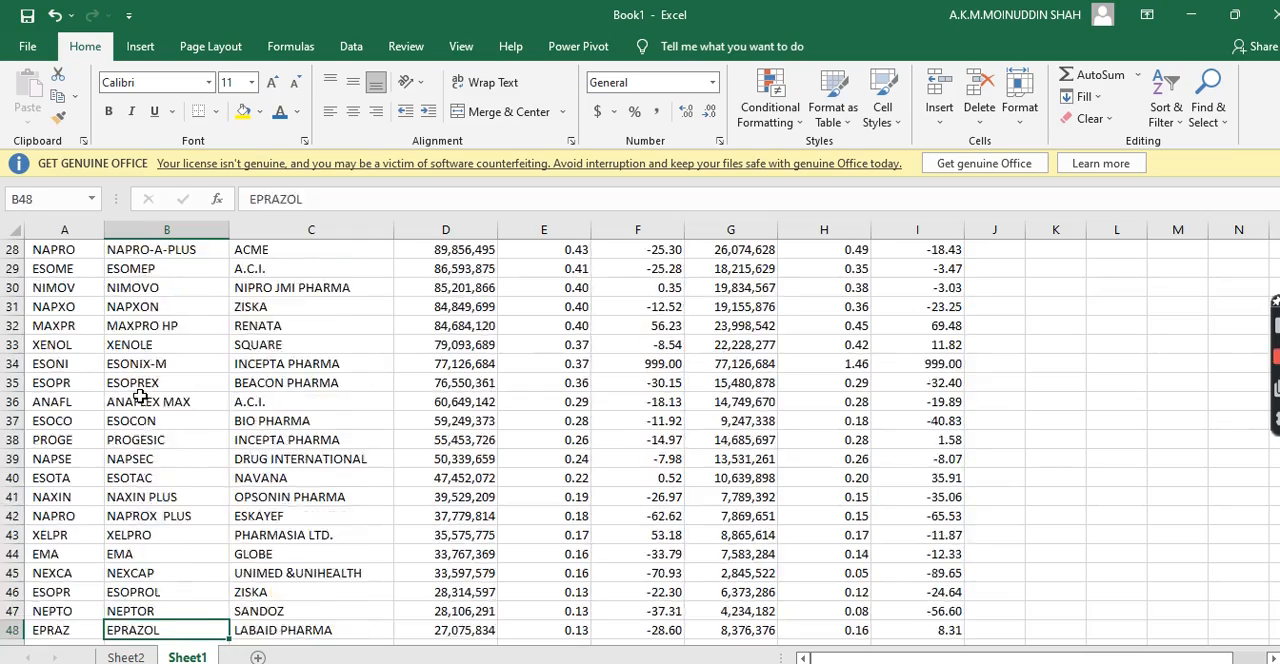
pyautogui.press('Up')
pyautogui.press('Up')
pyautogui.press('Up')
pyautogui.press('Up')
pyautogui.press('Up')
pyautogui.press('Up')
pyautogui.press('Up')
pyautogui.press('Up')
pyautogui.press('Up')
pyautogui.press('Up')
pyautogui.press('Up')
pyautogui.press('Up')
pyautogui.press('Up')
pyautogui.press('Up')
pyautogui.press('Up')
pyautogui.press('Up')
pyautogui.press('Up')
pyautogui.press('Up')
pyautogui.press('Up')
pyautogui.press('Up')
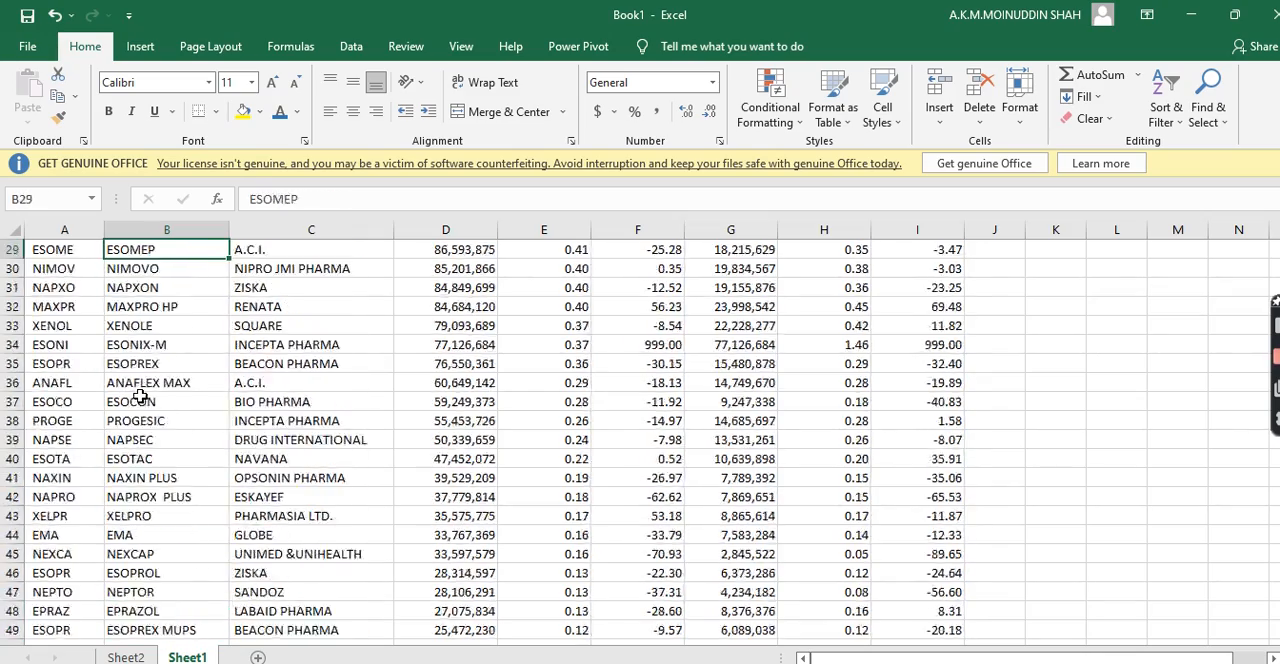
pyautogui.press('Up')
pyautogui.press('Up')
pyautogui.press('Up')
pyautogui.press('Up')
pyautogui.press('Up')
pyautogui.press('Up')
pyautogui.press('Up')
pyautogui.press('Up')
pyautogui.press('Up')
pyautogui.press('Up')
pyautogui.press('Up')
pyautogui.press('Up')
pyautogui.press('Up')
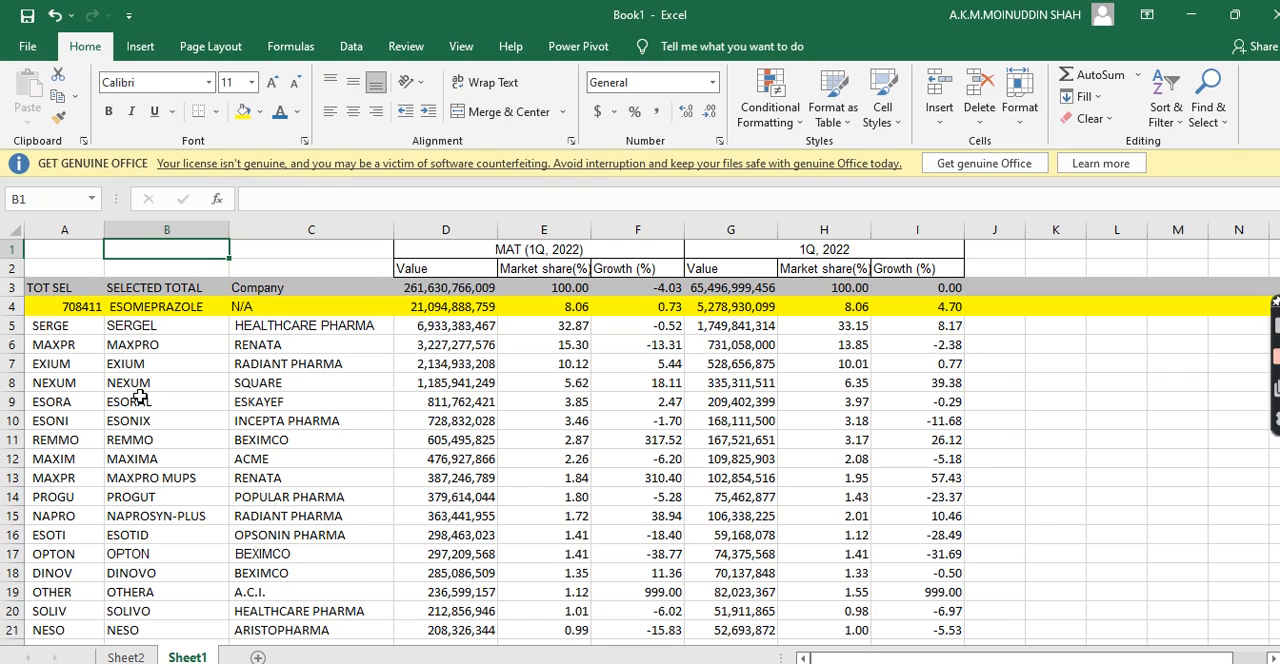
# Examine the ESOMEPRAZOLE group row, its first brands, and the Value, Market share(%) and Growth (%) columns of MAT (1Q, 2022)
pyautogui.click(138, 308)
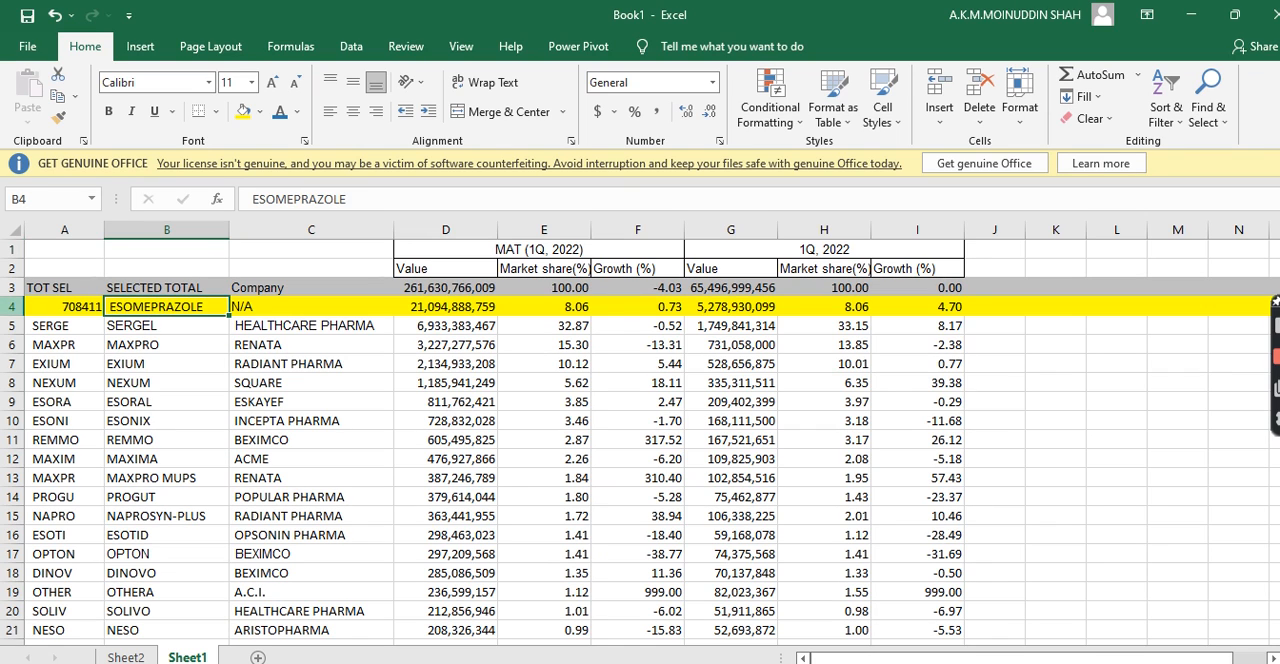
pyautogui.click(12, 306)
pyautogui.click(133, 327)
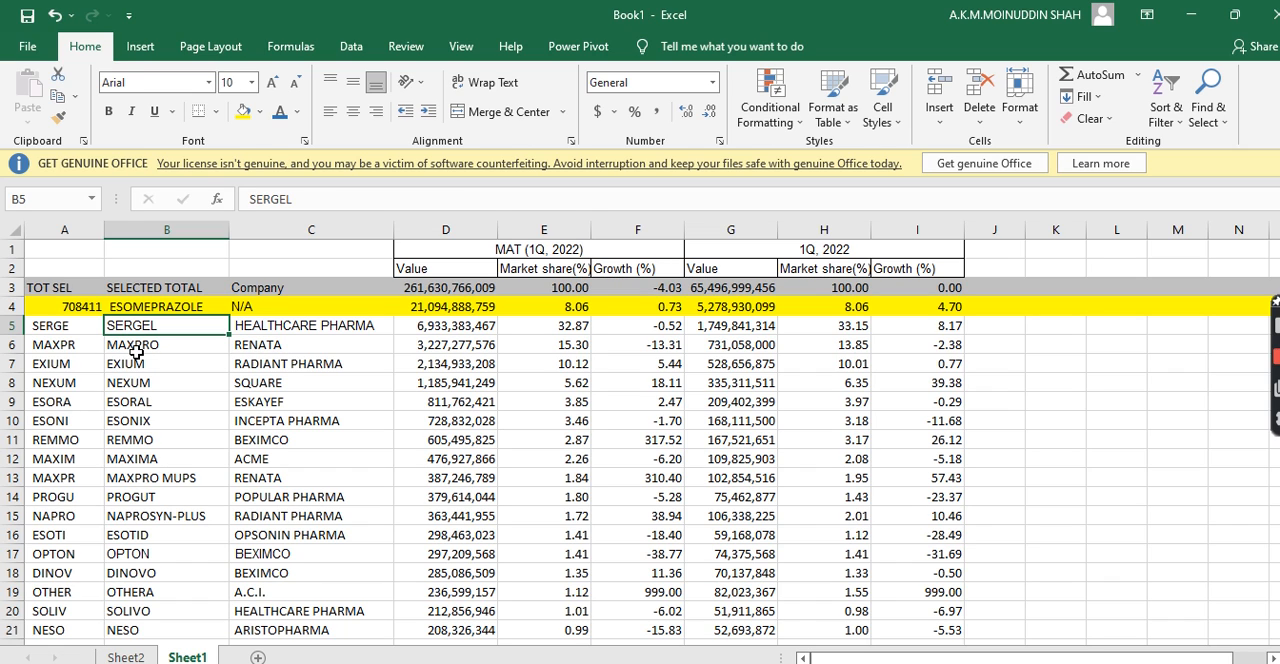
pyautogui.click(136, 351)
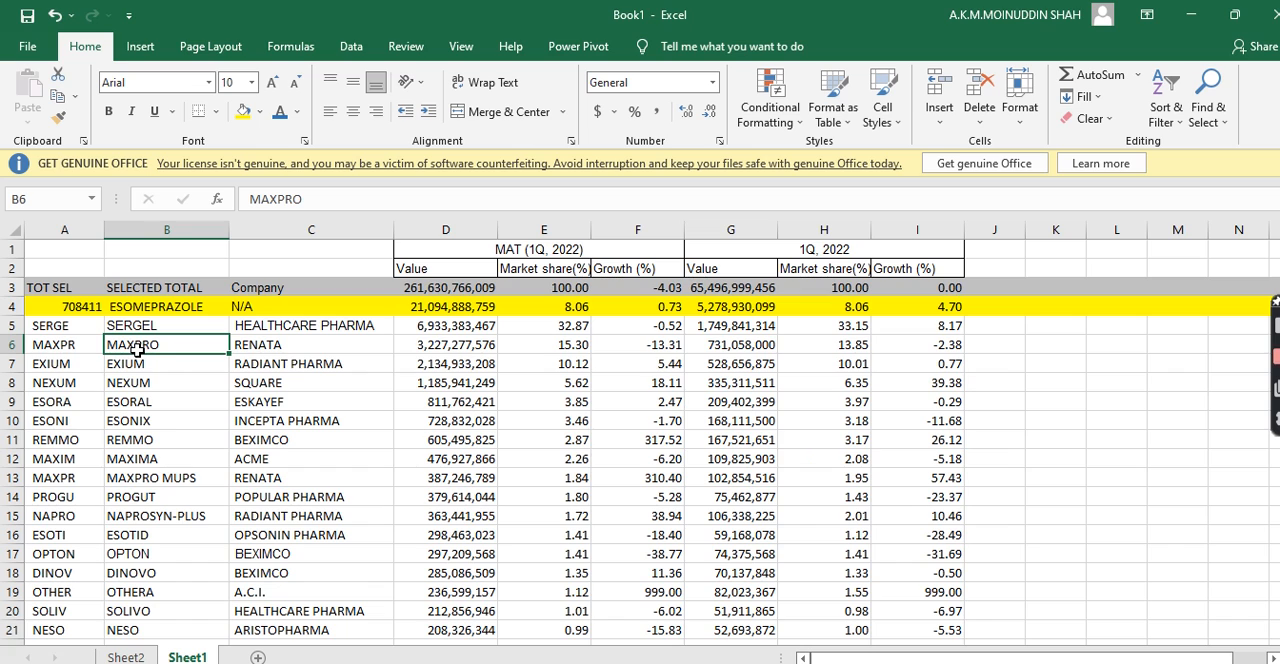
pyautogui.click(441, 285)
pyautogui.click(541, 270)
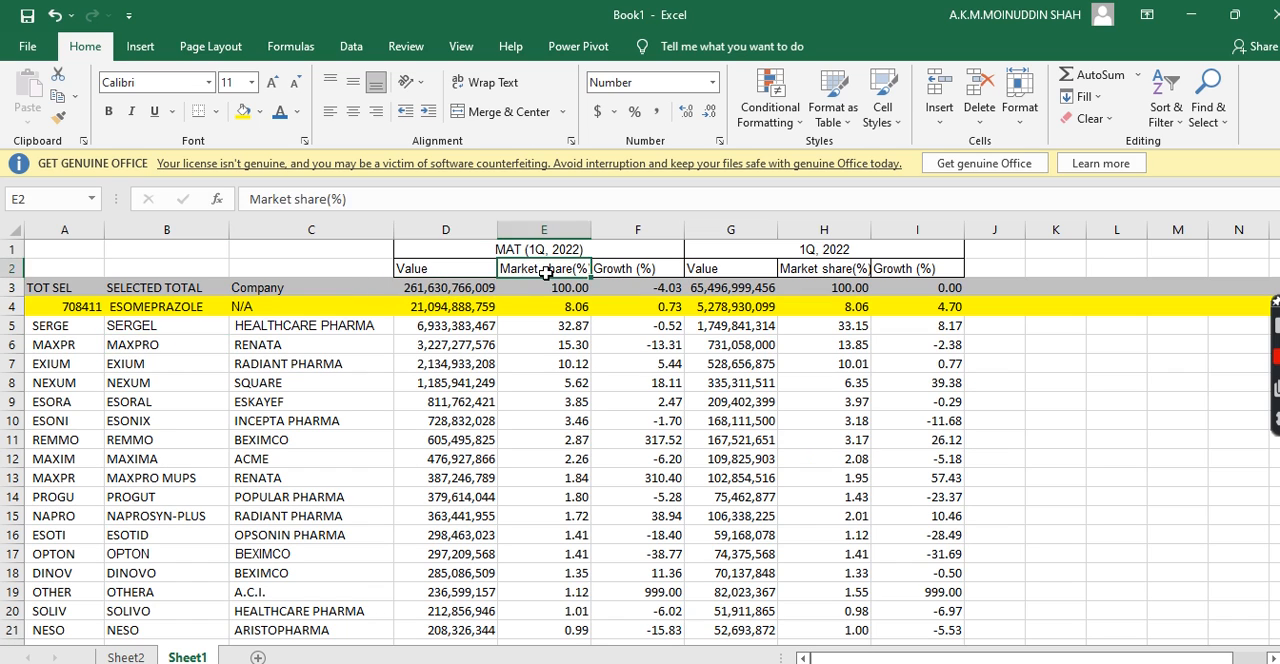
pyautogui.click(624, 264)
# Copy the ESOMEPRAZOLE brand rows B5:F133 from Sheet1 and paste them into a new sheet starting at cell A4
pyautogui.moveTo(128, 329); pyautogui.dragTo(646, 363)
pyautogui.hotkey('ctrl', 'c')
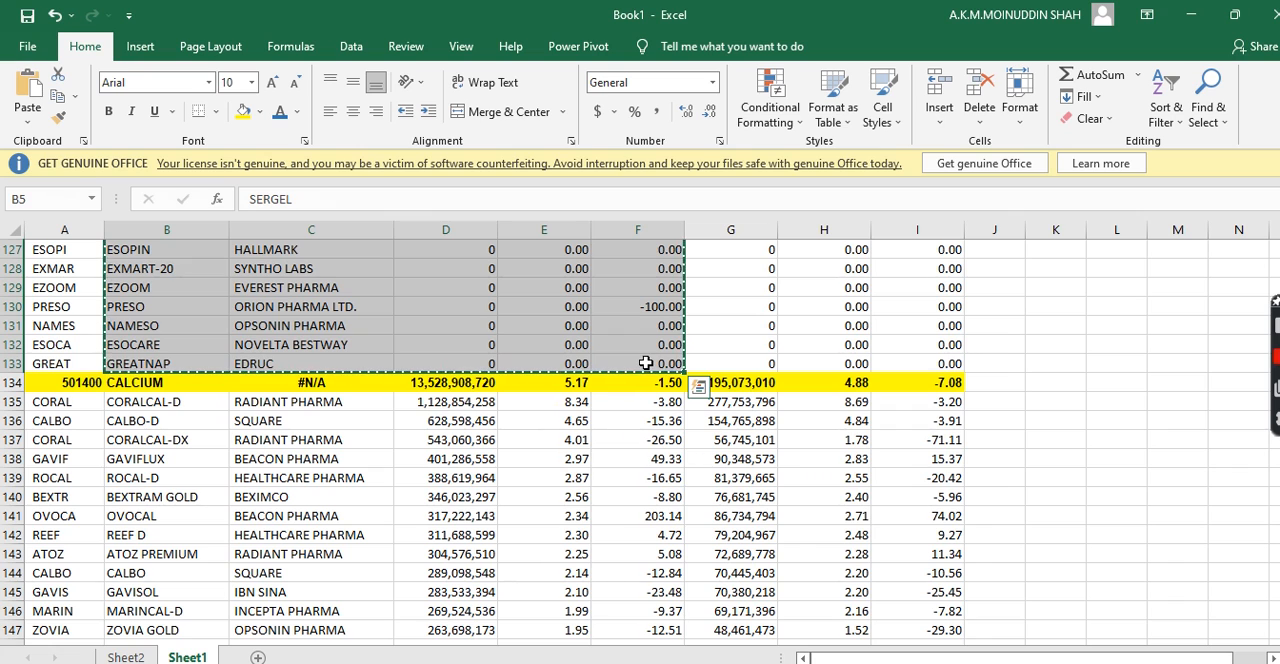
pyautogui.click(258, 657)
pyautogui.click(60, 306)
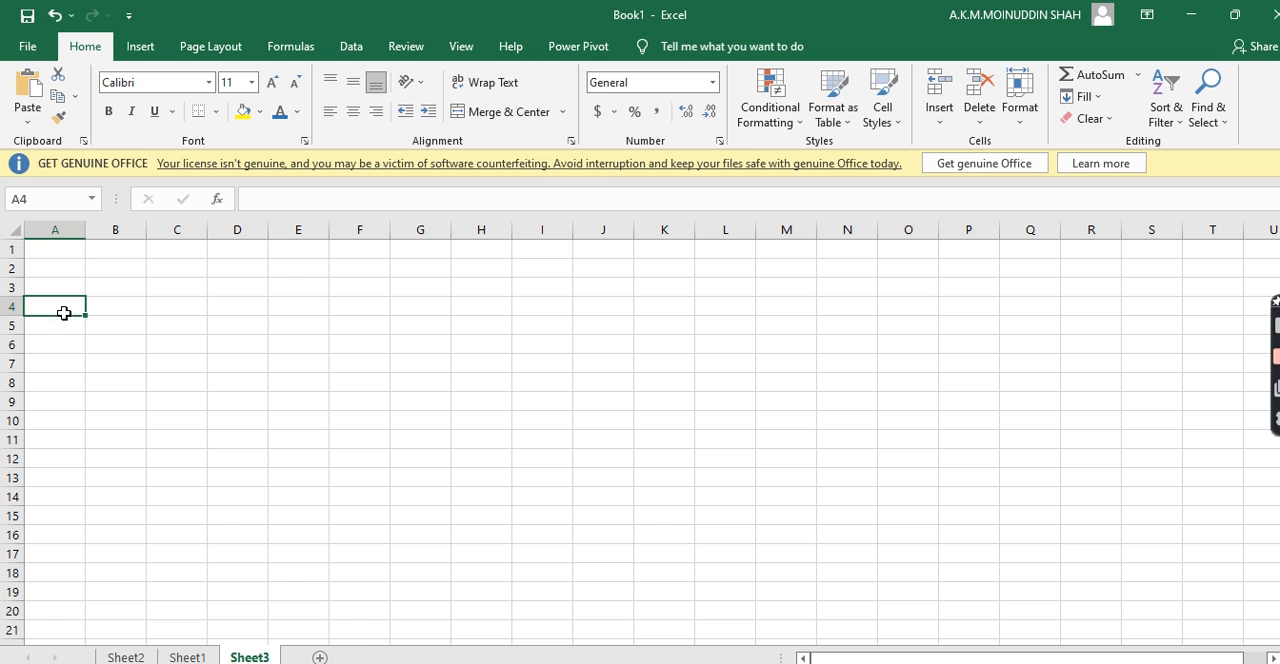
pyautogui.hotkey('ctrl', 'v')
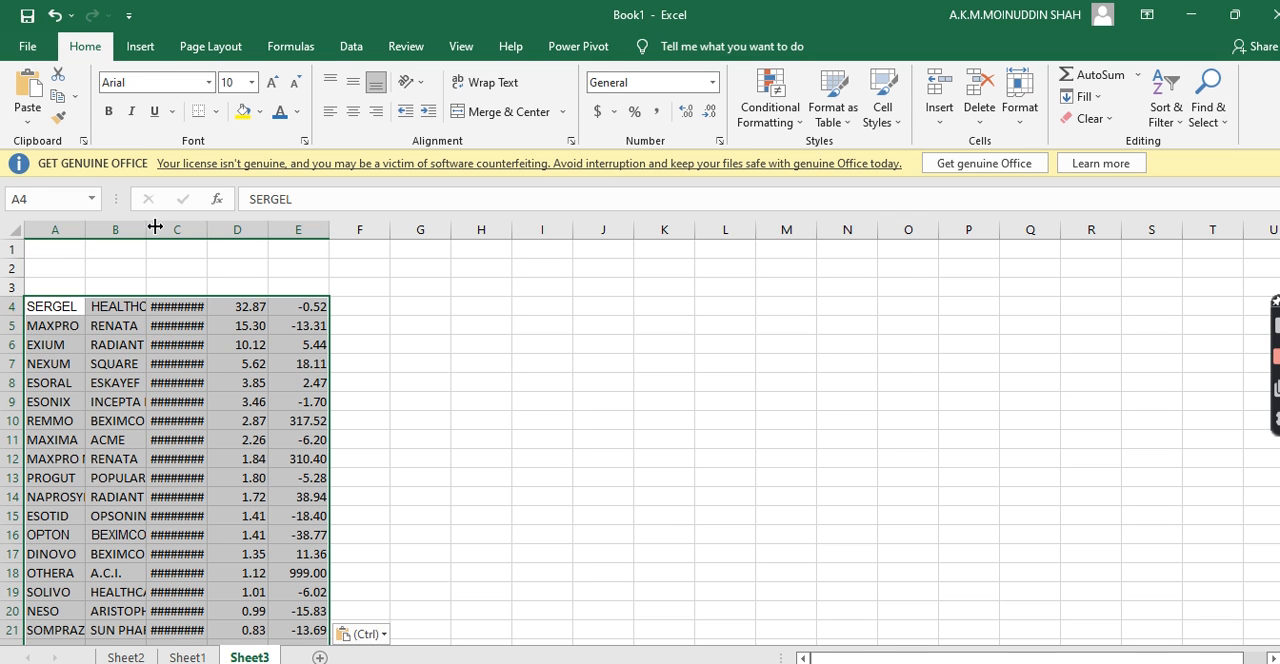
# Widen columns A, B, C and E of the pasted data so the brand names, companies and values fit
pyautogui.moveTo(206, 230); pyautogui.dragTo(268, 230)
pyautogui.moveTo(146, 230); pyautogui.dragTo(287, 230)
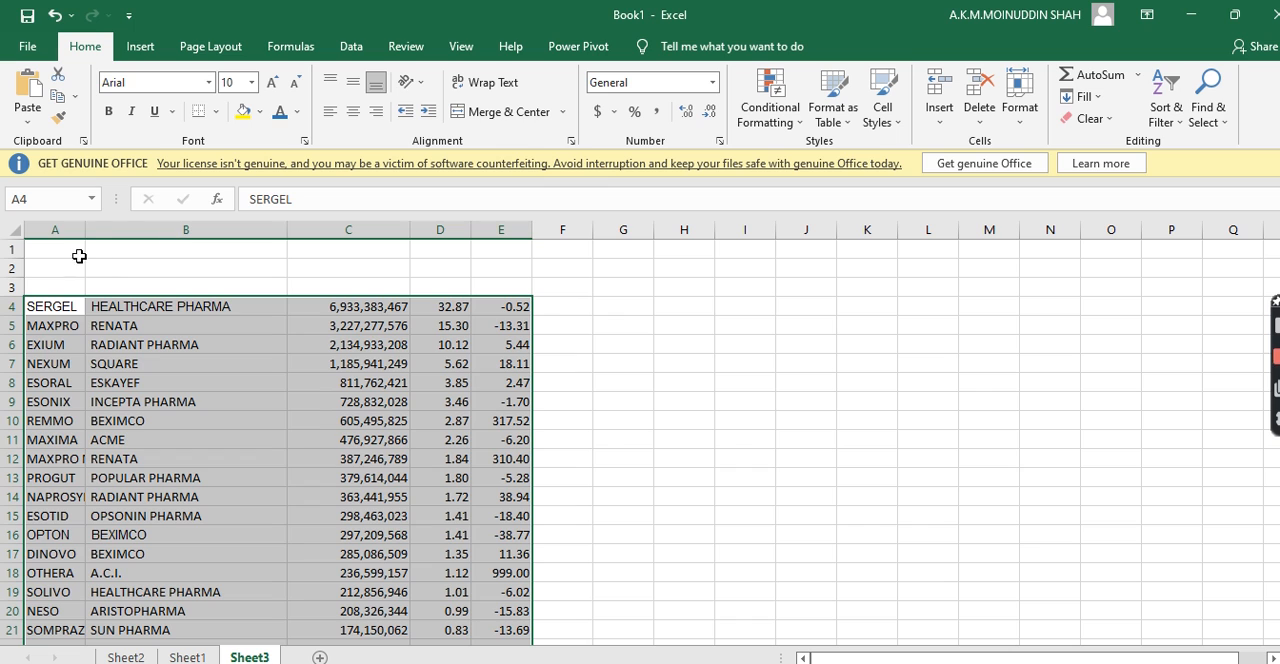
pyautogui.moveTo(88, 230); pyautogui.dragTo(184, 232)
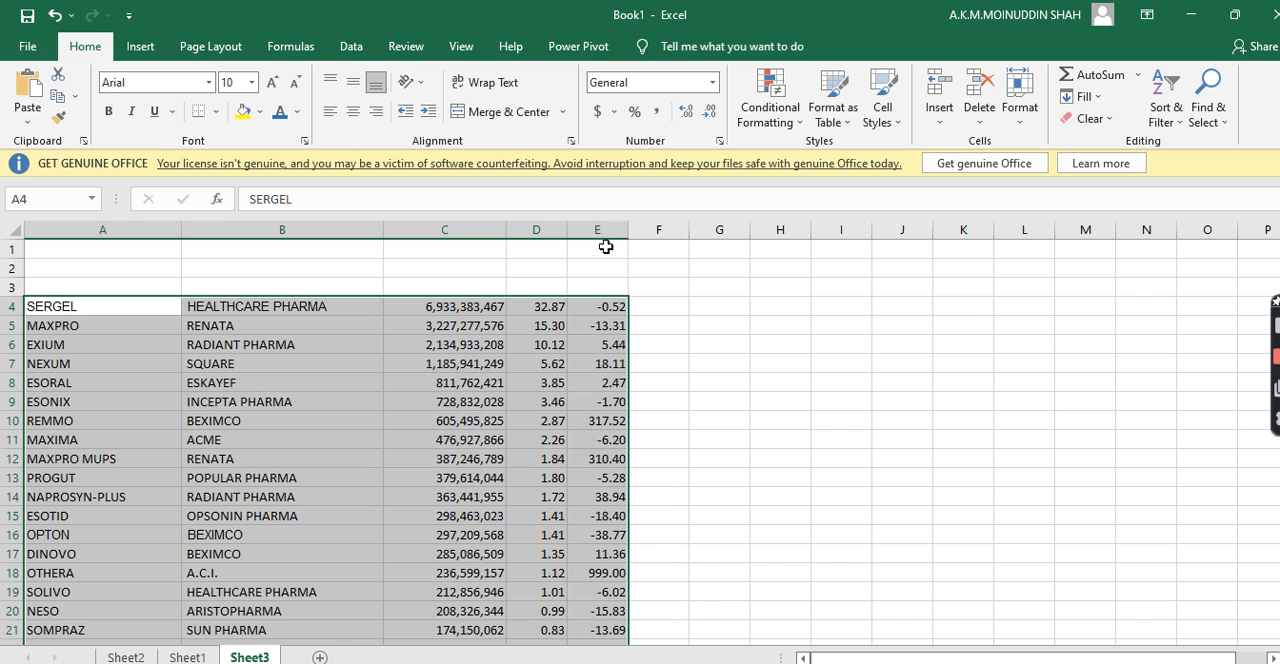
pyautogui.moveTo(630, 228); pyautogui.dragTo(662, 230)
pyautogui.click(752, 311)
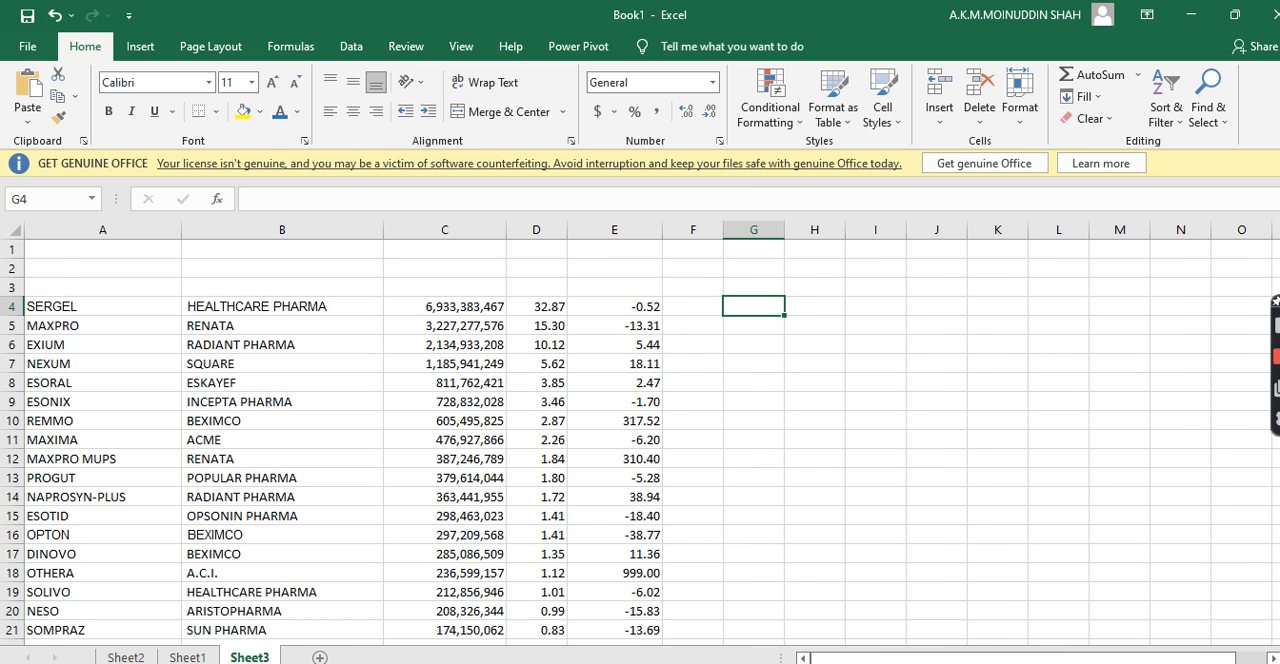
# Browse the pasted rows in Sheet3 and the CALCIUM brand rows in Sheet1 down to about row 332
pyautogui.scroll(-7, 1043, 486)
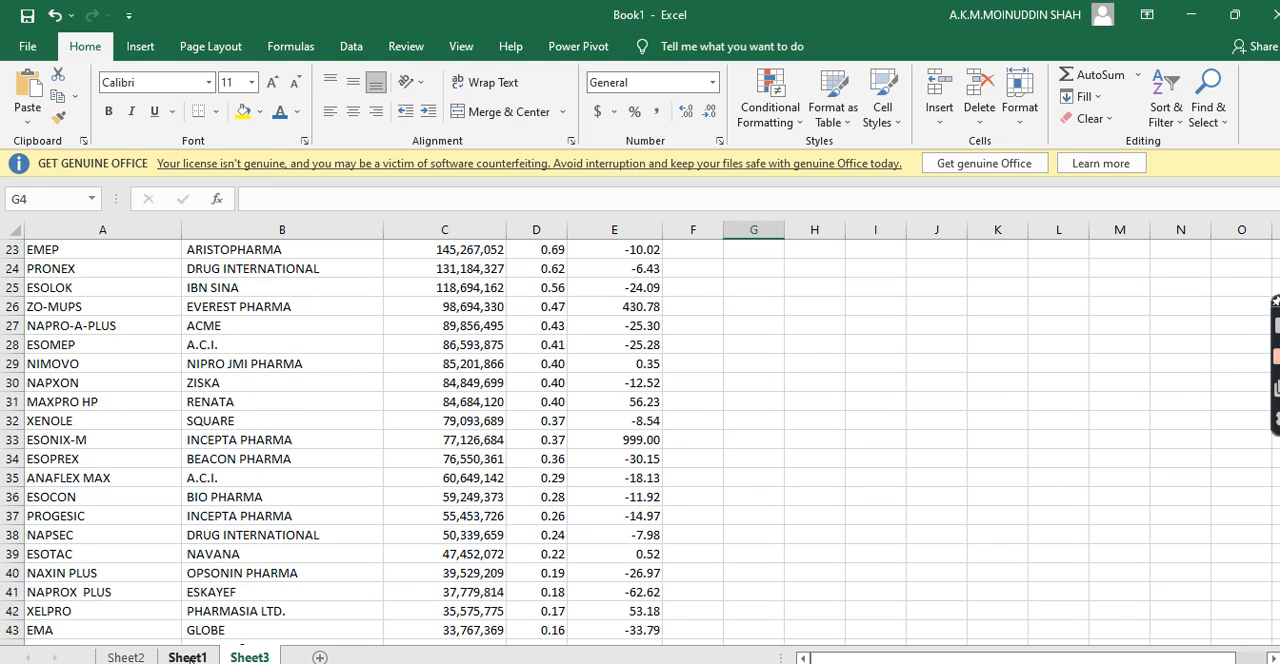
pyautogui.click(188, 657)
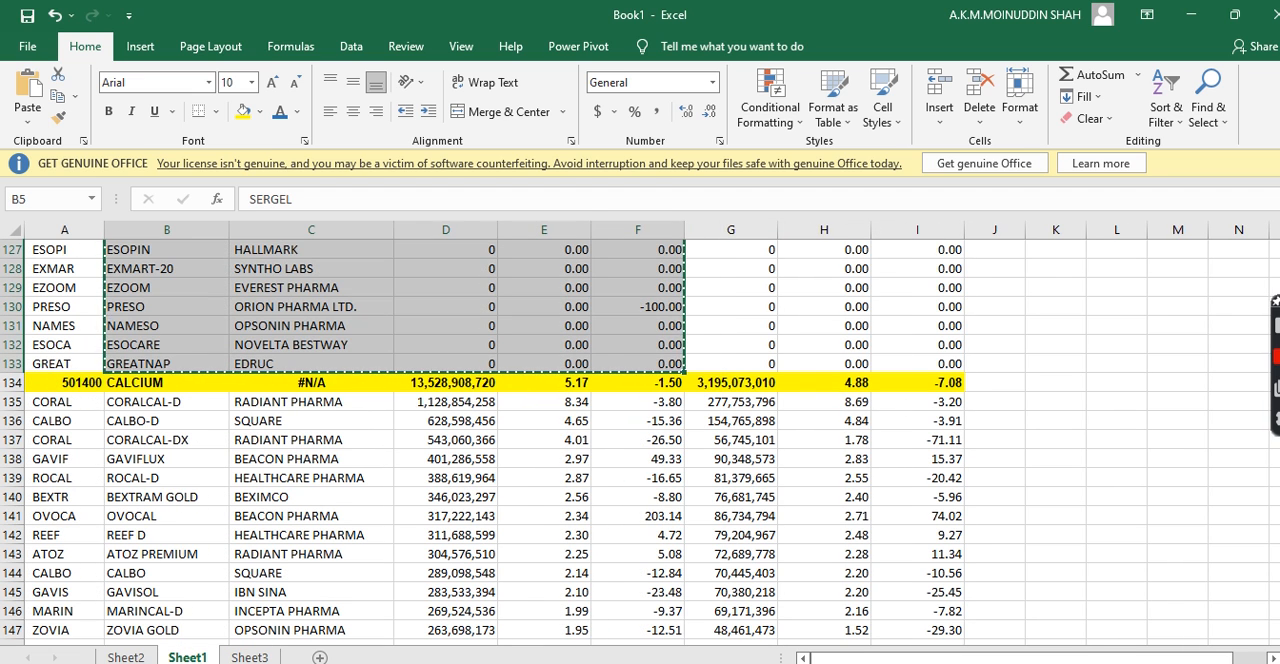
pyautogui.scroll(-1, 640, 440)
pyautogui.scroll(-10, 640, 440)
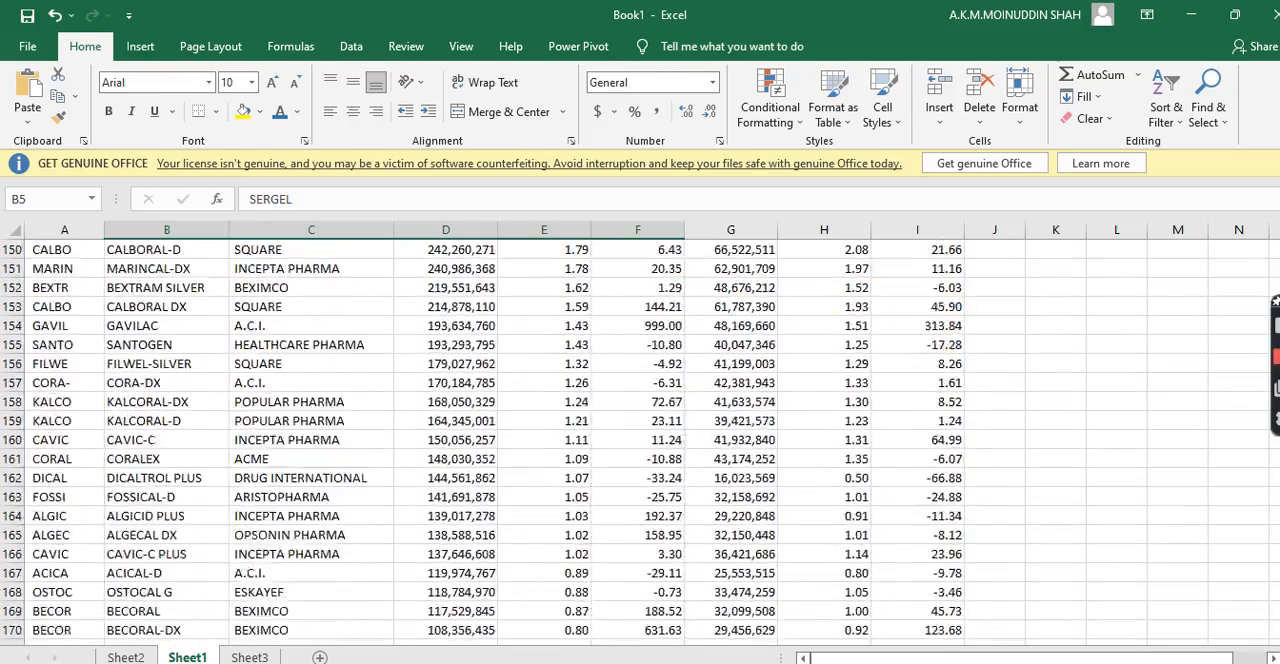
pyautogui.scroll(-11, 640, 440)
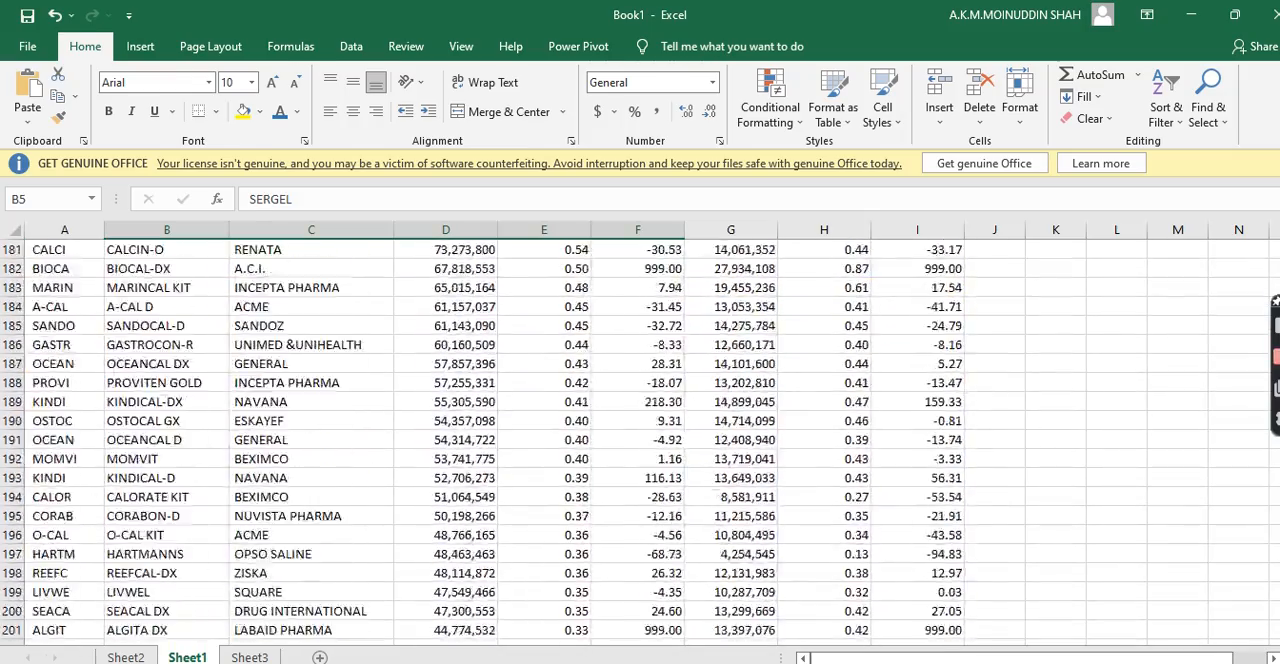
pyautogui.scroll(-10, 640, 440)
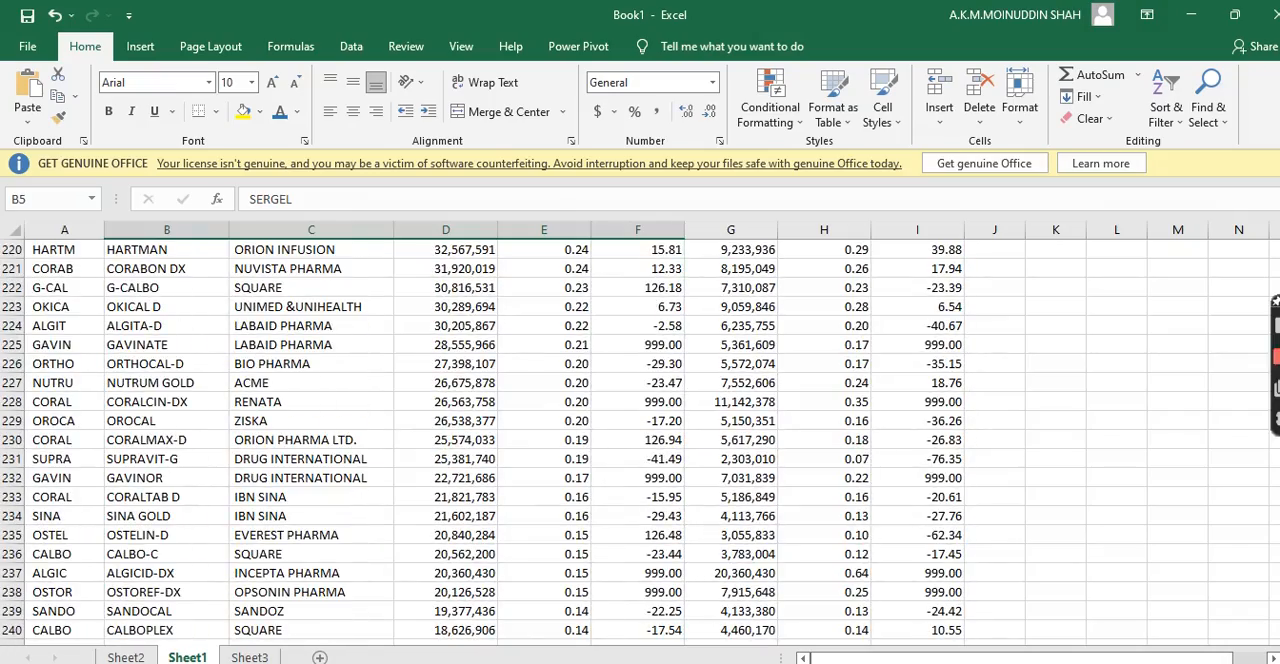
pyautogui.scroll(-8, 640, 440)
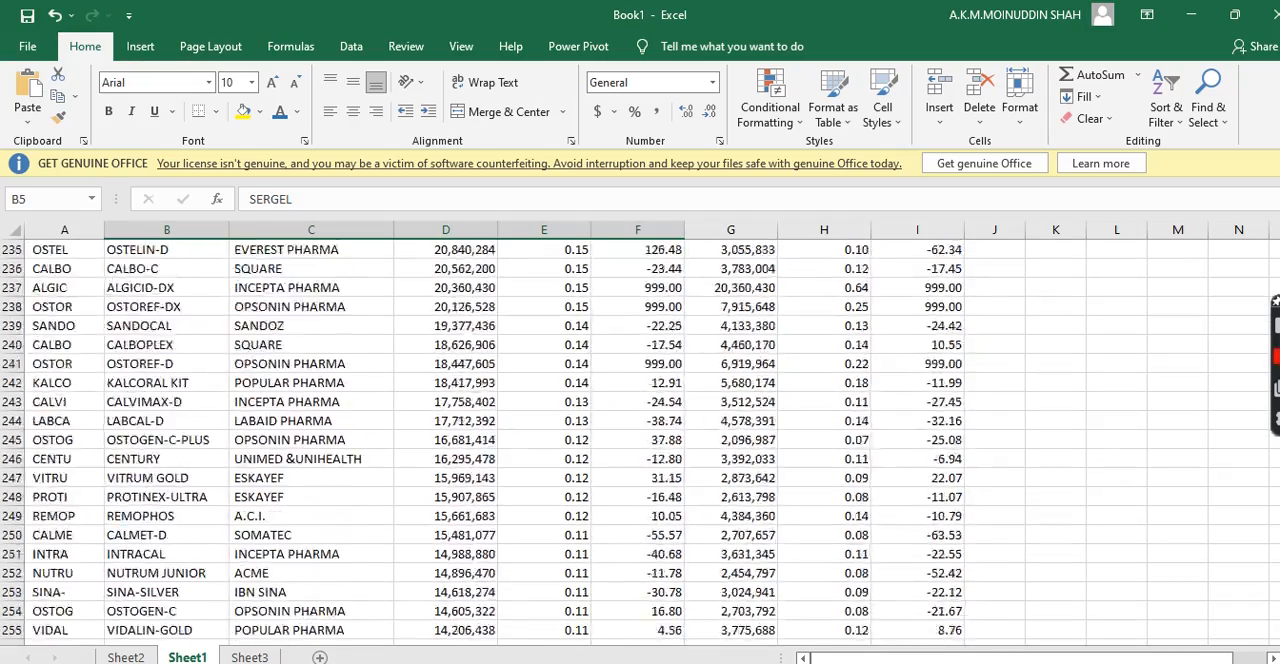
pyautogui.scroll(-11, 640, 440)
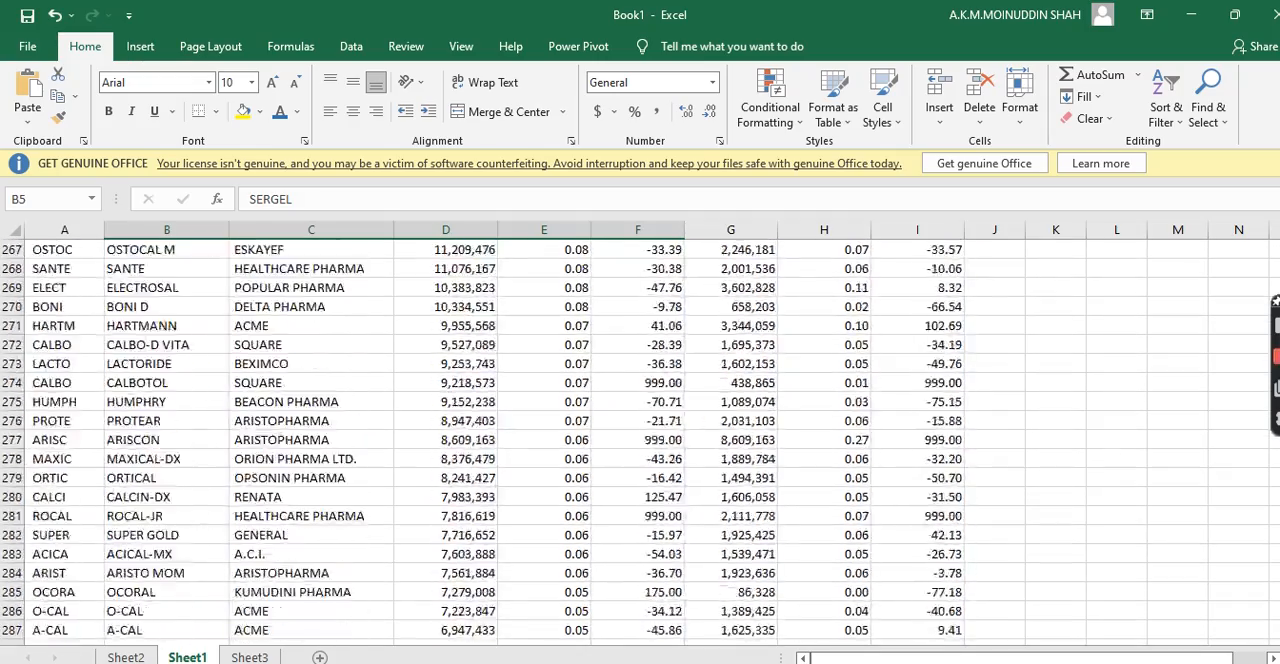
pyautogui.scroll(-11, 640, 440)
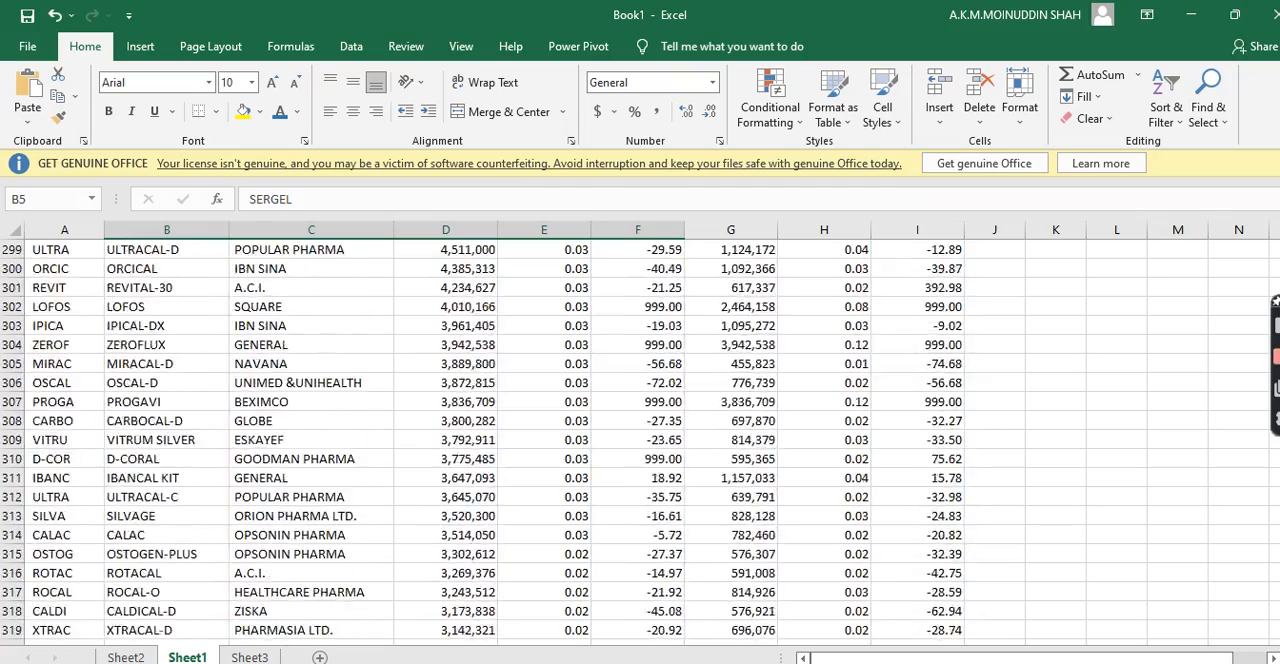
pyautogui.scroll(-2, 640, 440)
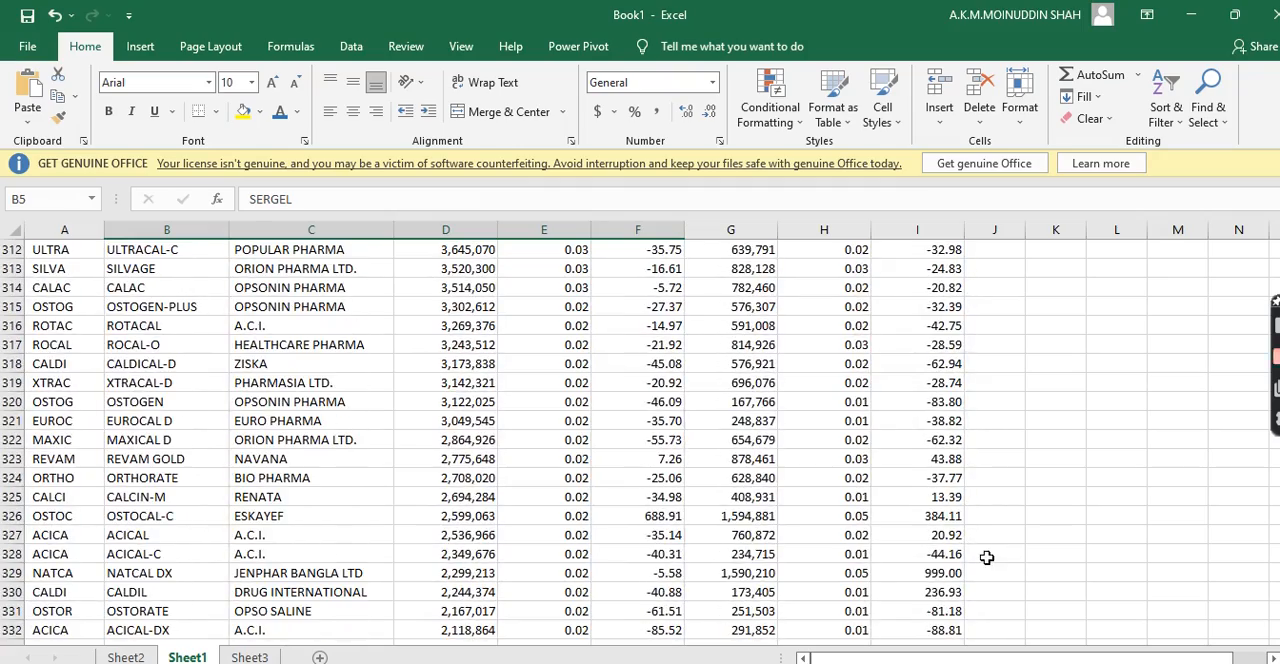
pyautogui.click(986, 557)
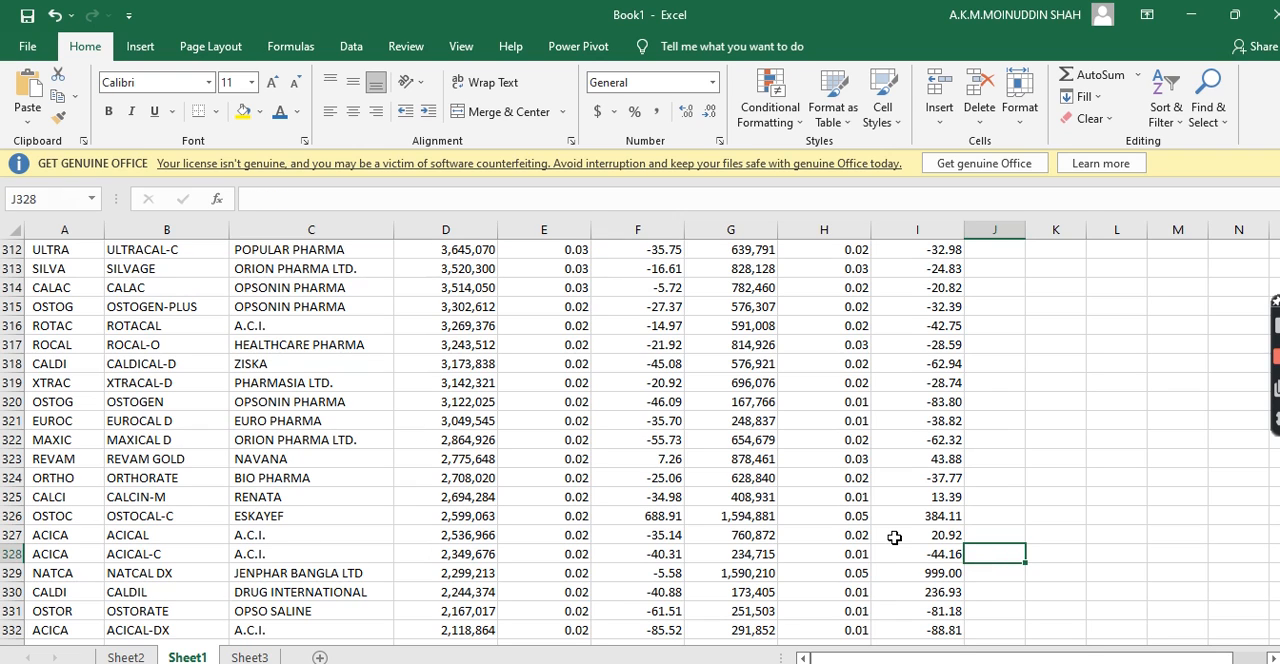
# Search Sheet1 for "cefa" and go to the CEFACLAV cell in the brand column
pyautogui.hotkey('ctrl', 'f')
pyautogui.write('c')
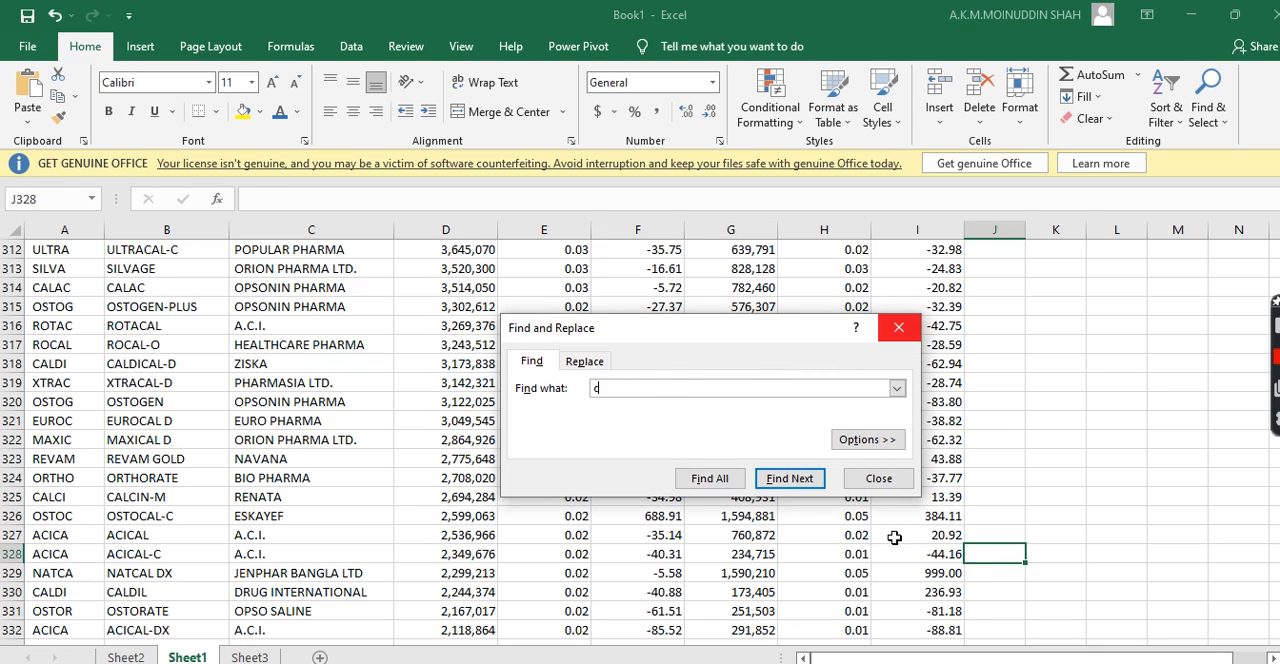
pyautogui.write('epha')
pyautogui.press('Return')
pyautogui.press('Return')
pyautogui.press('BackSpace')
pyautogui.press('BackSpace')
pyautogui.press('BackSpace')
pyautogui.press('BackSpace')
pyautogui.write('efa')
pyautogui.press('Return')
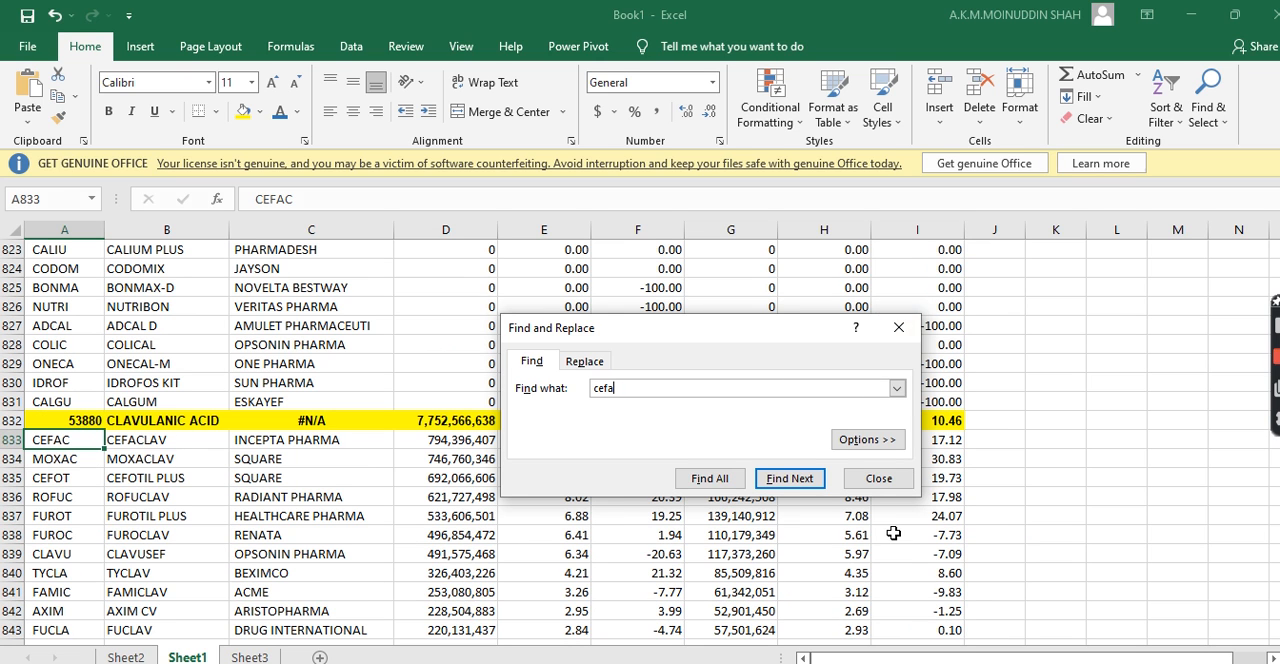
pyautogui.press('Return')
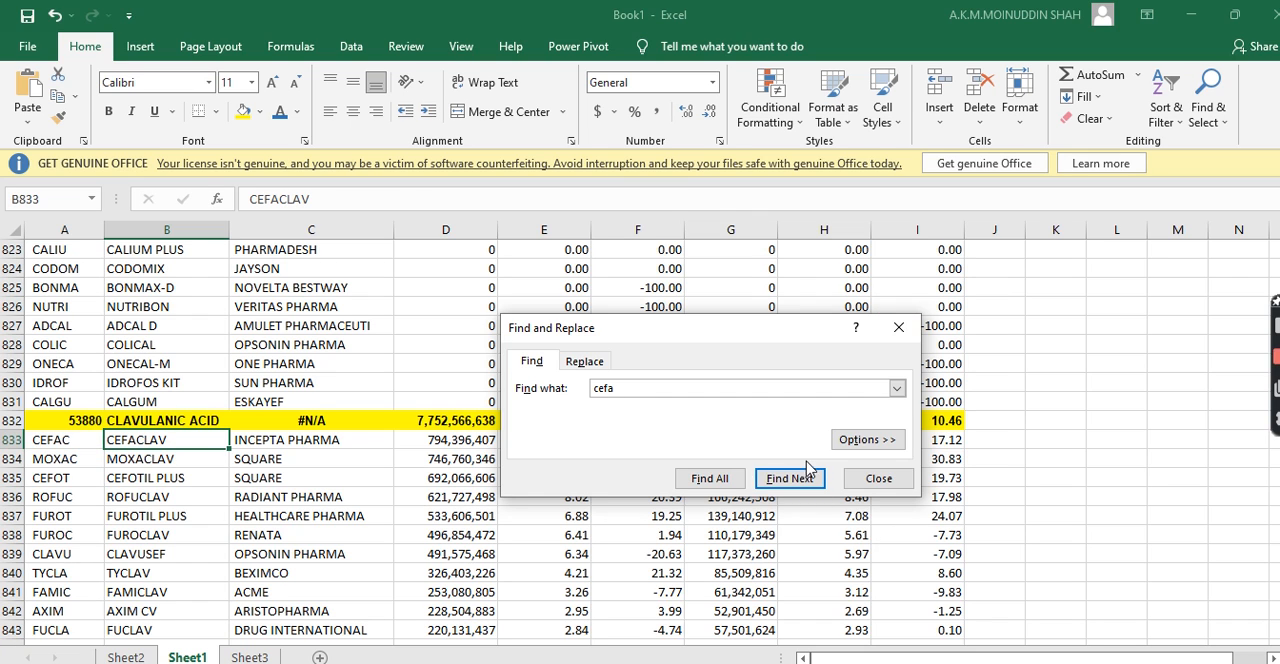
pyautogui.click(850, 480)
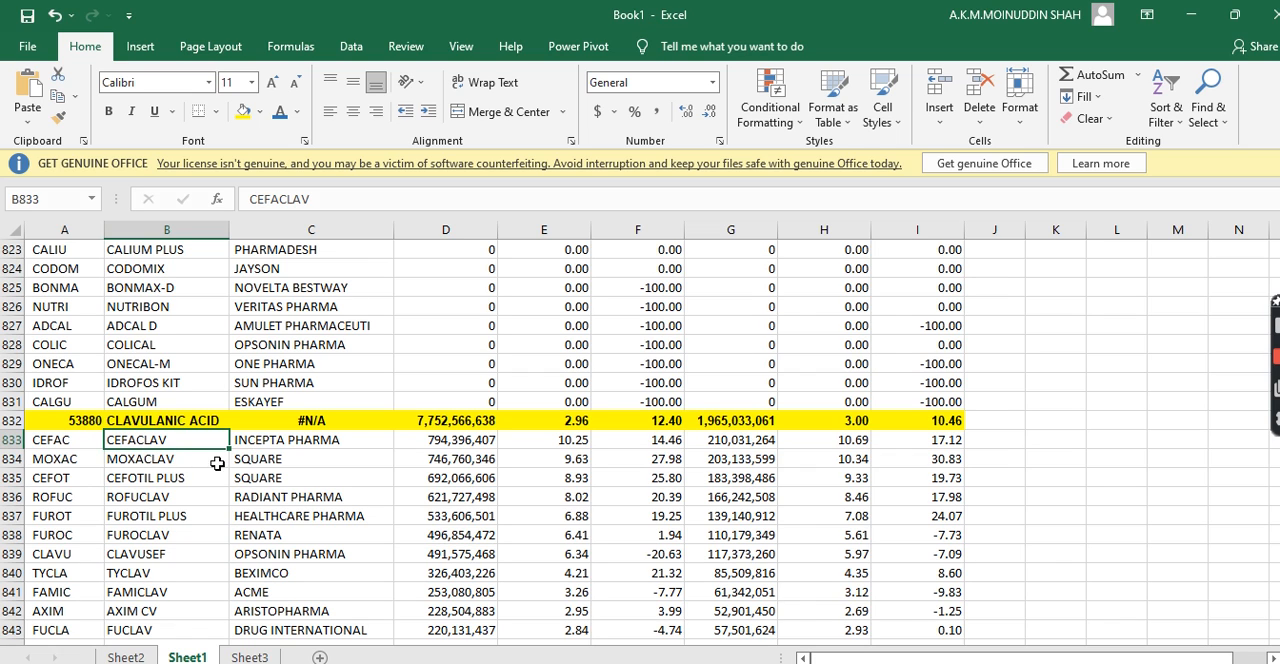
# Copy the CLAVULANIC ACID brand rows B833:F883 from Sheet1 and paste them below the existing data in Sheet3, starting at cell A133
pyautogui.moveTo(128, 441); pyautogui.dragTo(648, 497)
pyautogui.moveTo(643, 415); pyautogui.dragTo(643, 383)
pyautogui.hotkey('ctrl', 'c')
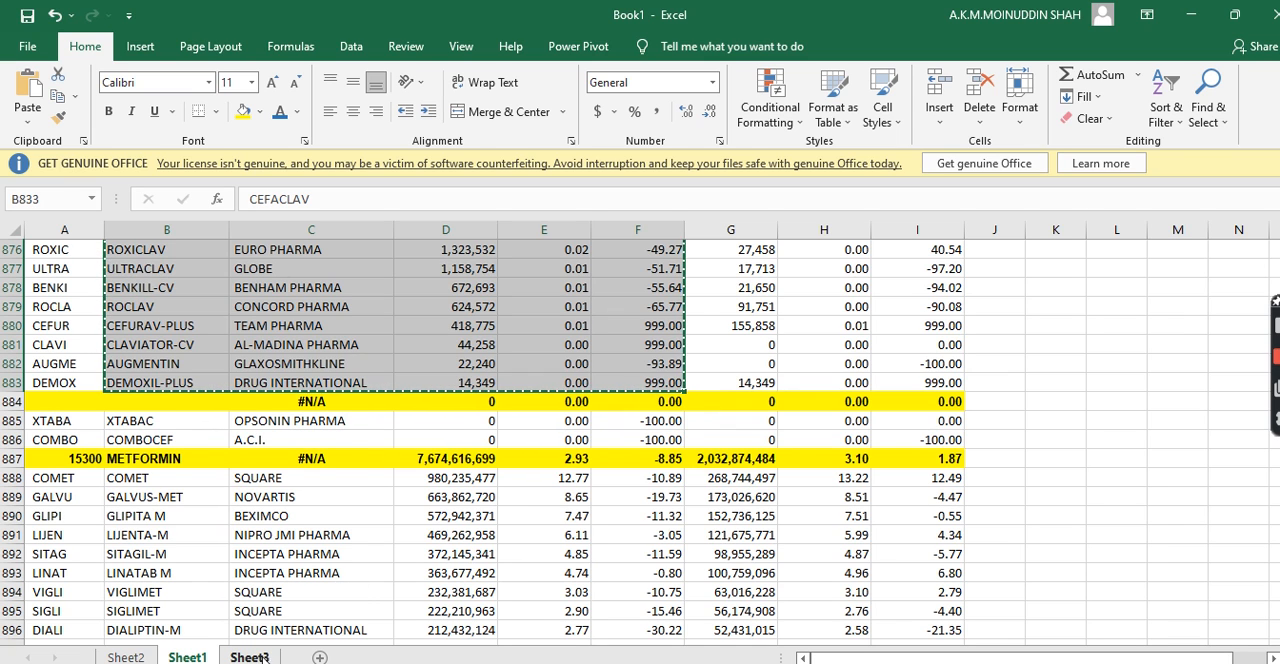
pyautogui.click(249, 657)
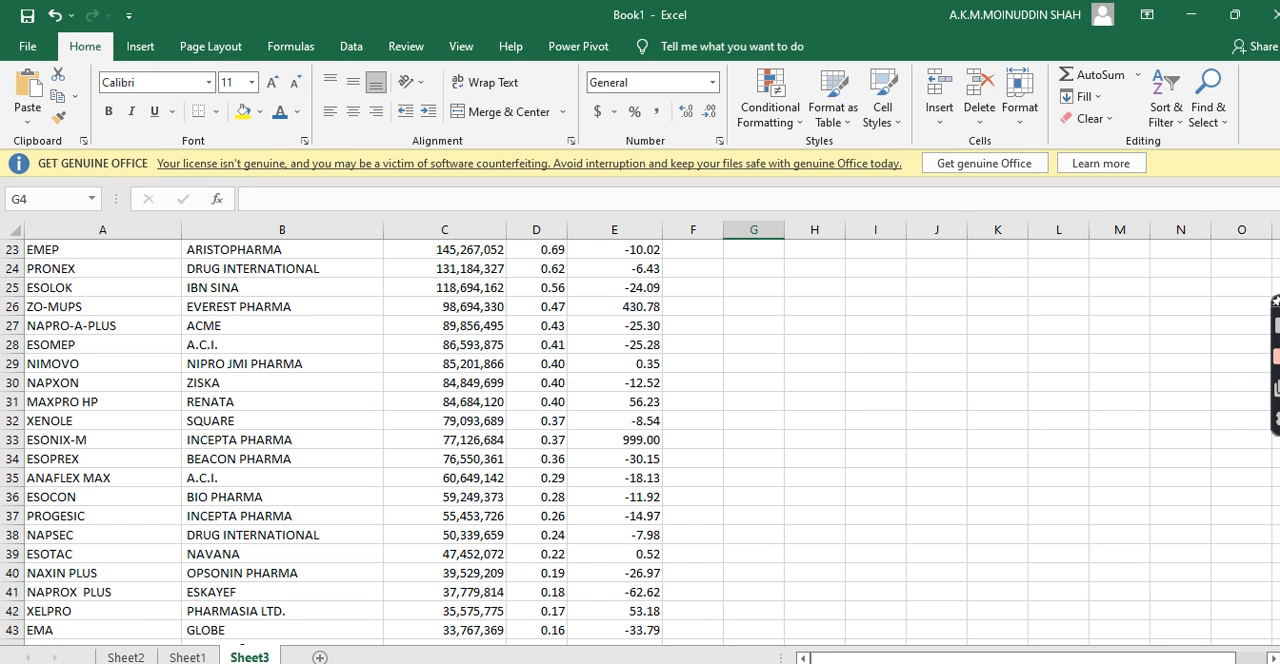
pyautogui.scroll(-6, 640, 442)
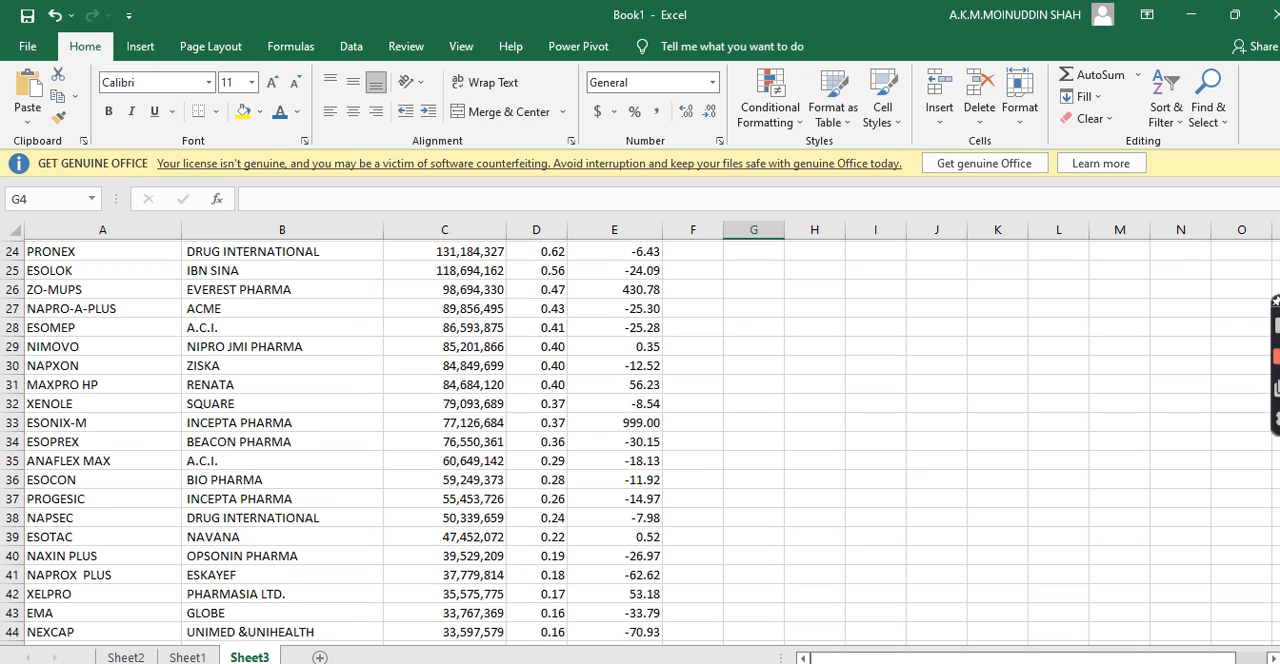
pyautogui.scroll(-10, 640, 442)
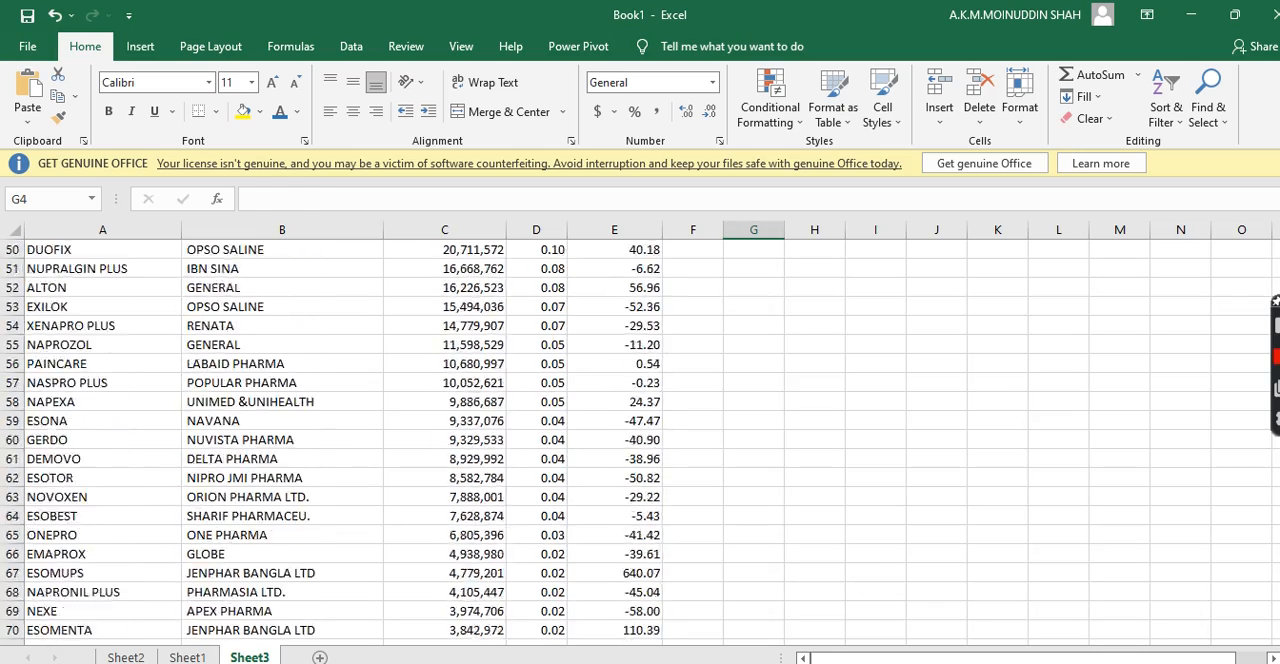
pyautogui.scroll(-11, 640, 442)
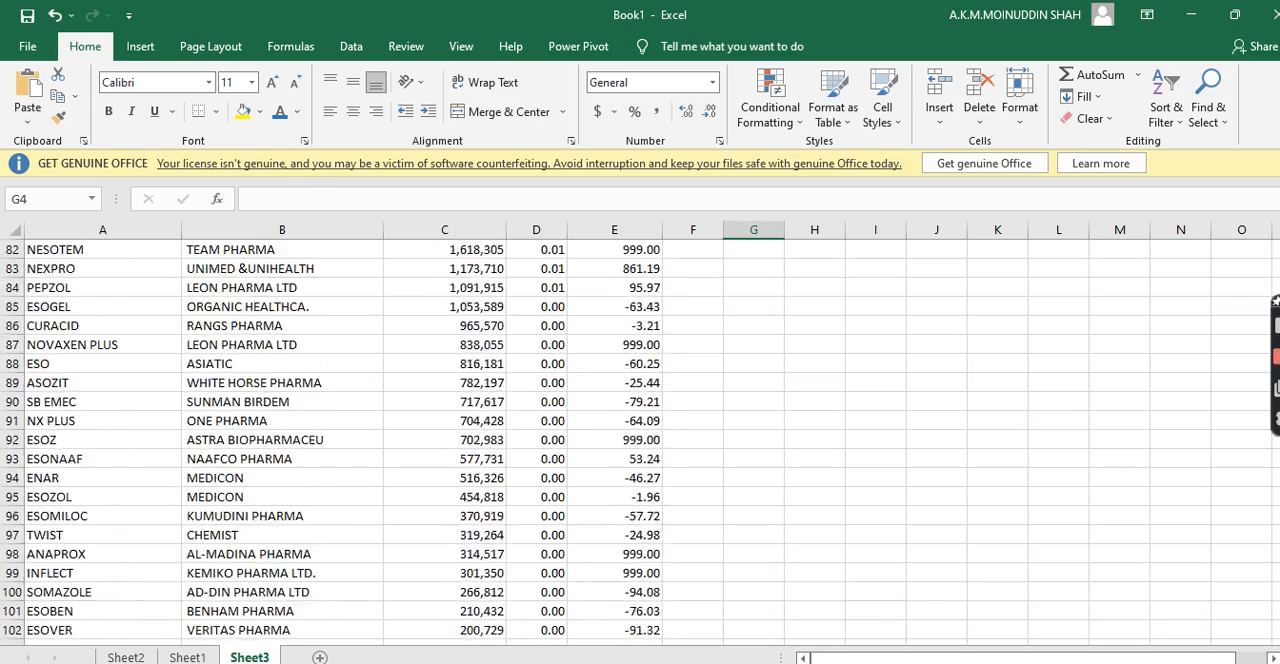
pyautogui.scroll(-5, 640, 442)
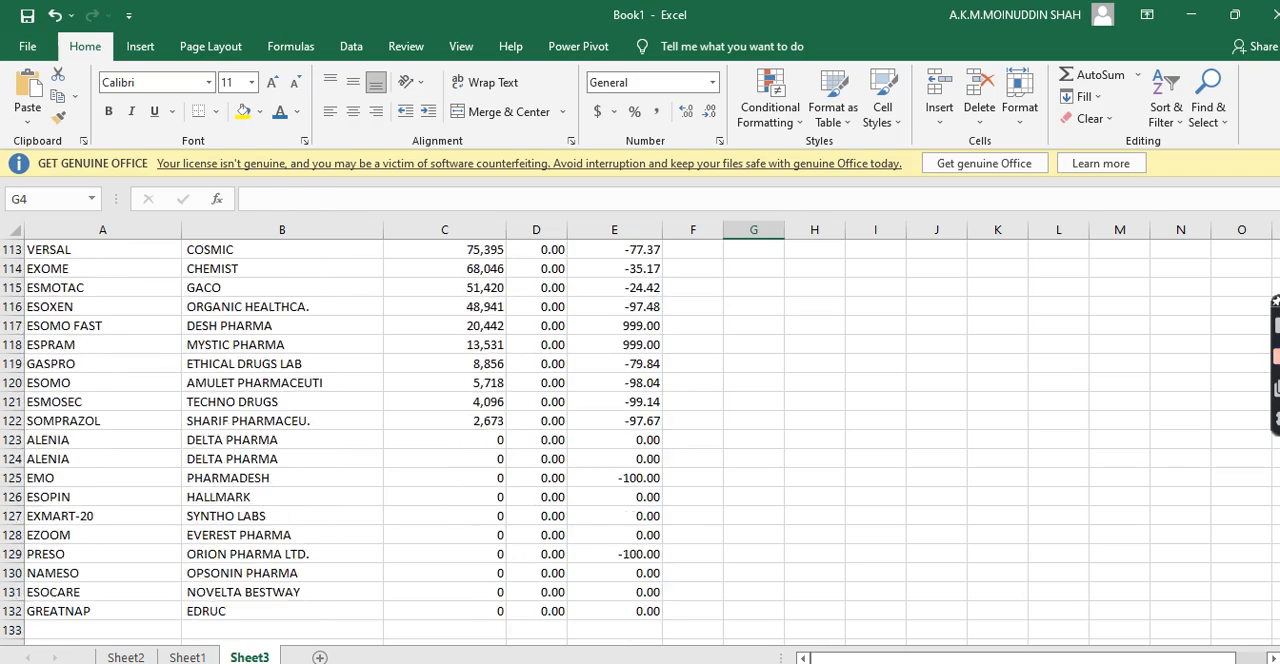
pyautogui.click(50, 492)
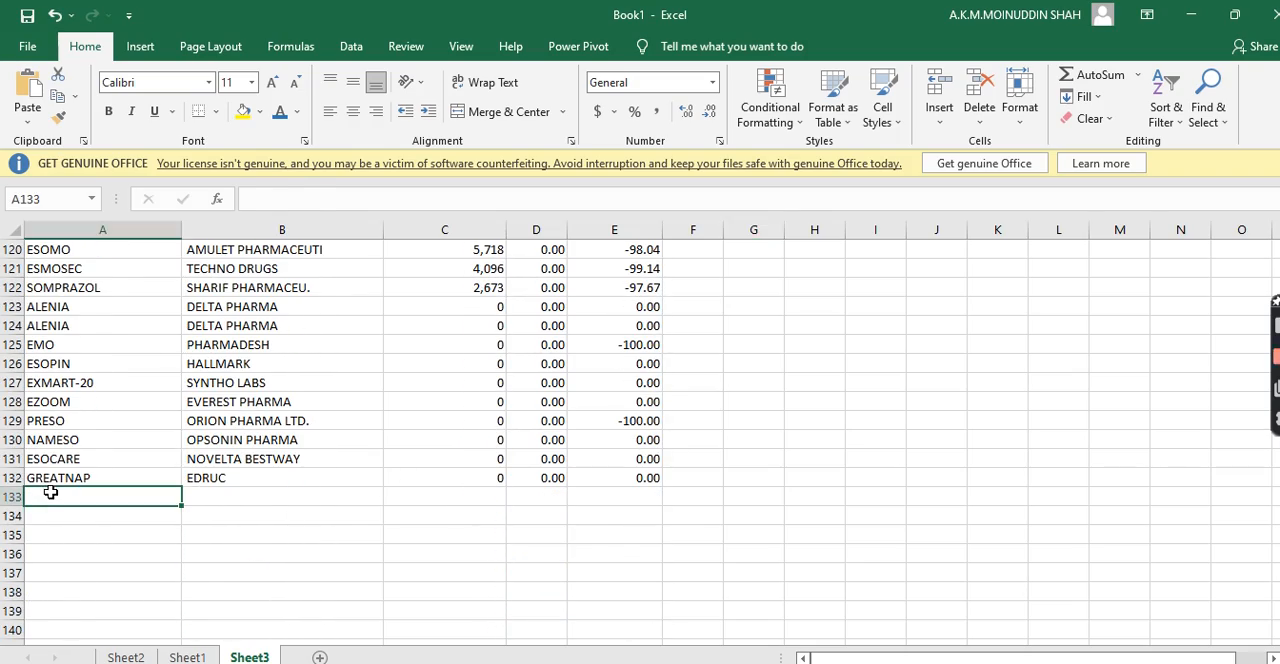
pyautogui.hotkey('ctrl', 'v')
pyautogui.click(472, 514)
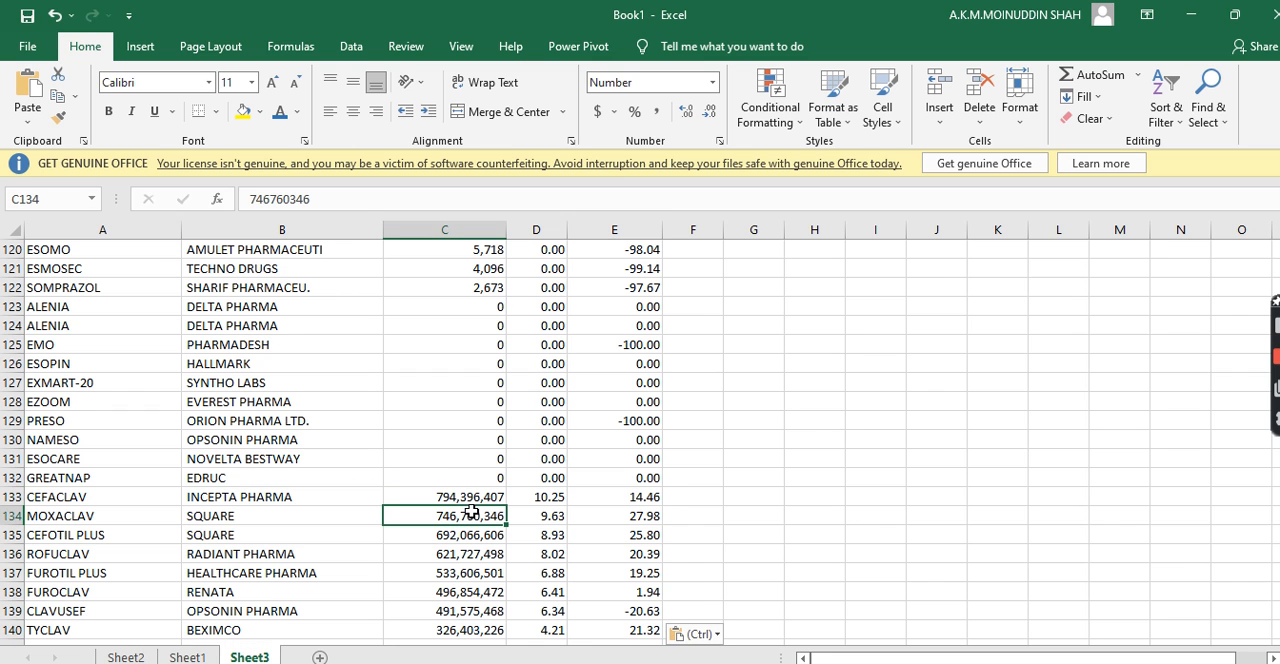
# Enter the column headings Brand in A3 and Company in B3 above the pasted data in Sheet3
pyautogui.moveTo(1278, 519); pyautogui.dragTo(1275, 262)
pyautogui.moveTo(106, 282); pyautogui.dragTo(645, 287)
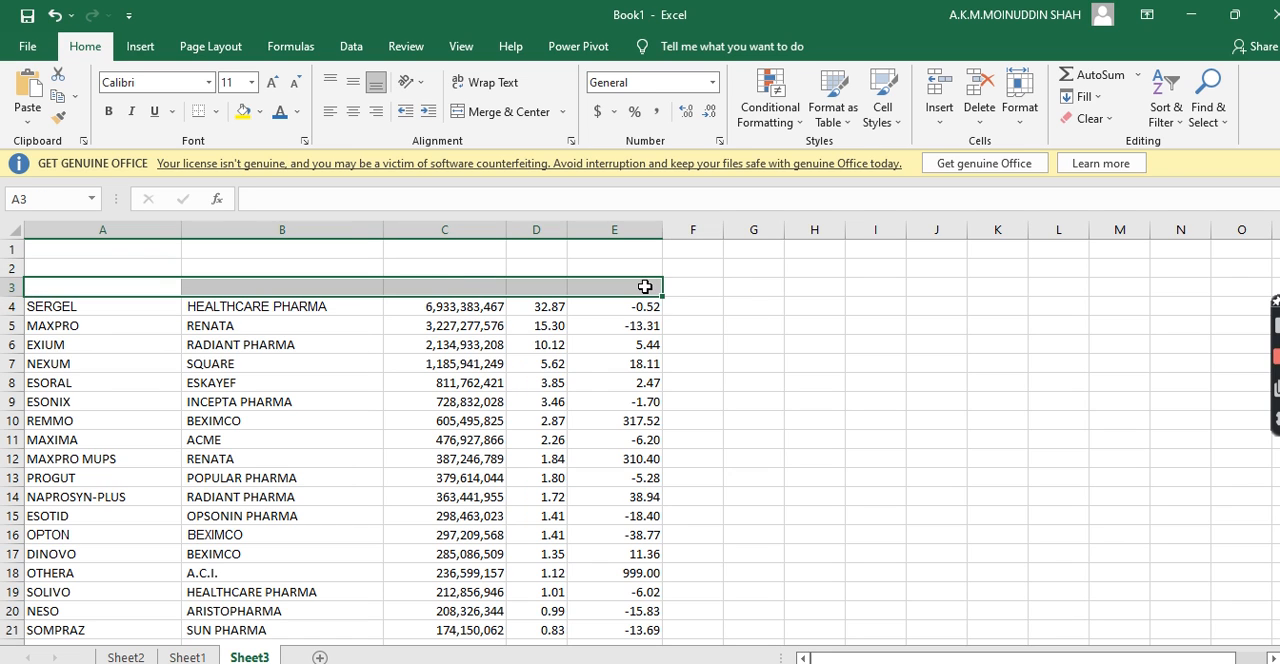
pyautogui.click(106, 283)
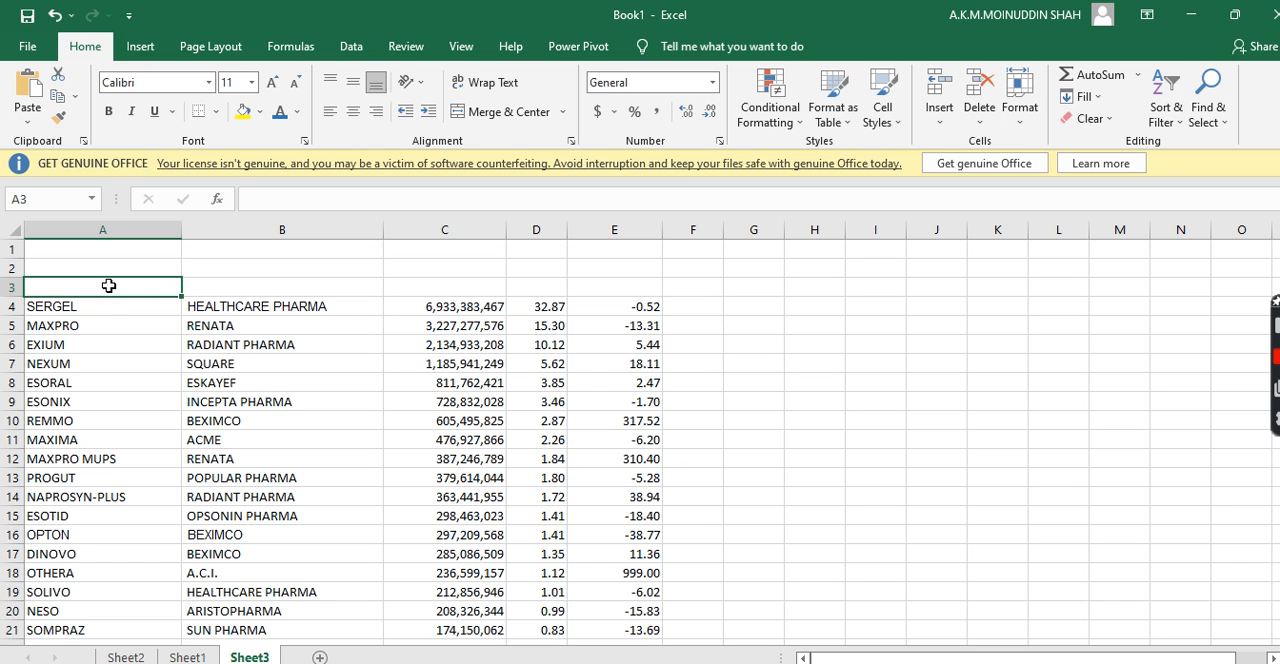
pyautogui.click(86, 309)
pyautogui.click(81, 355)
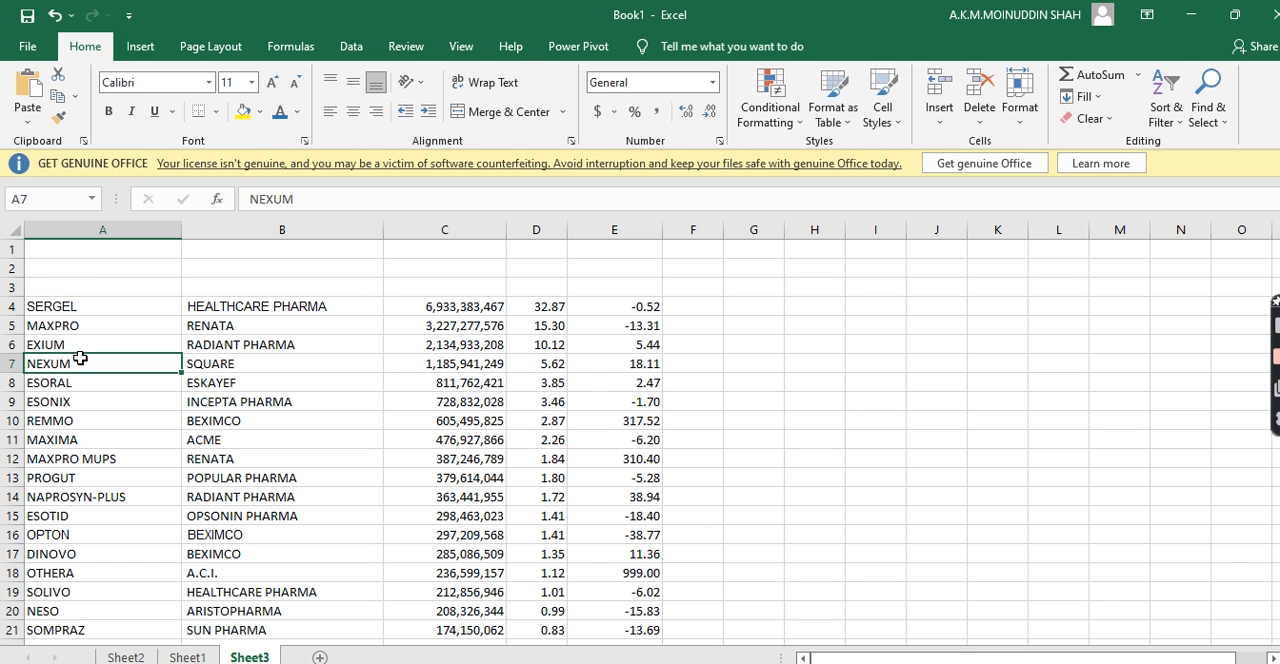
pyautogui.click(75, 287)
pyautogui.write('Brand')
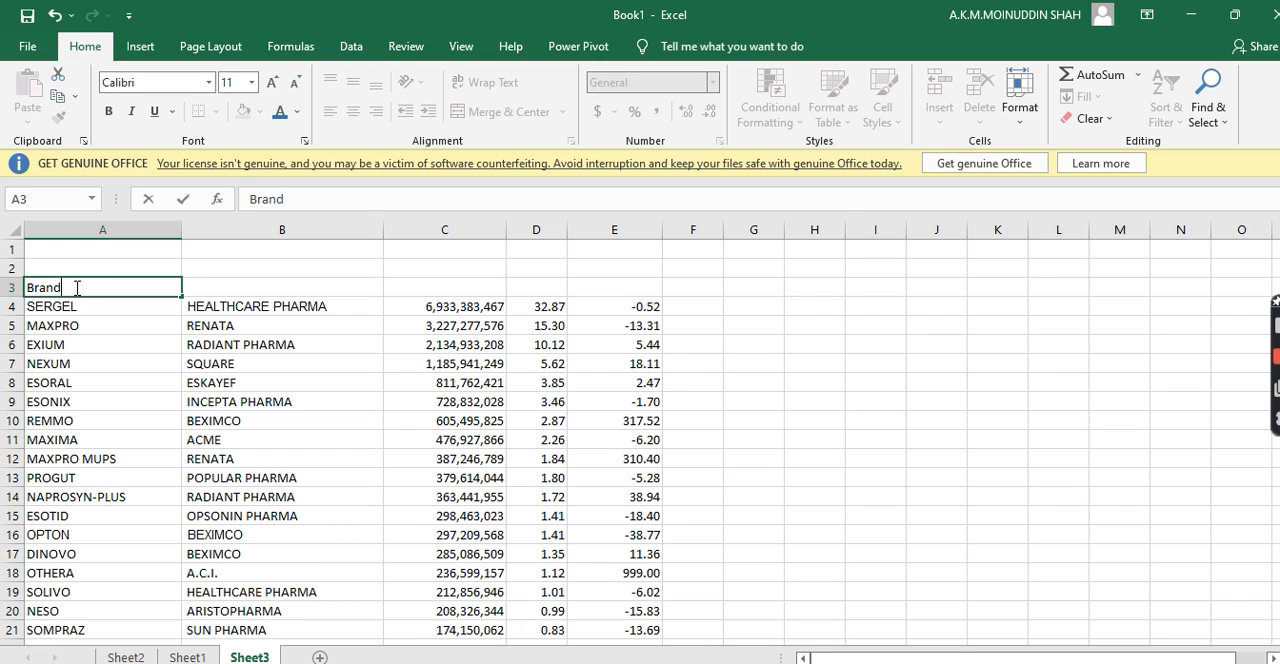
pyautogui.press('Tab')
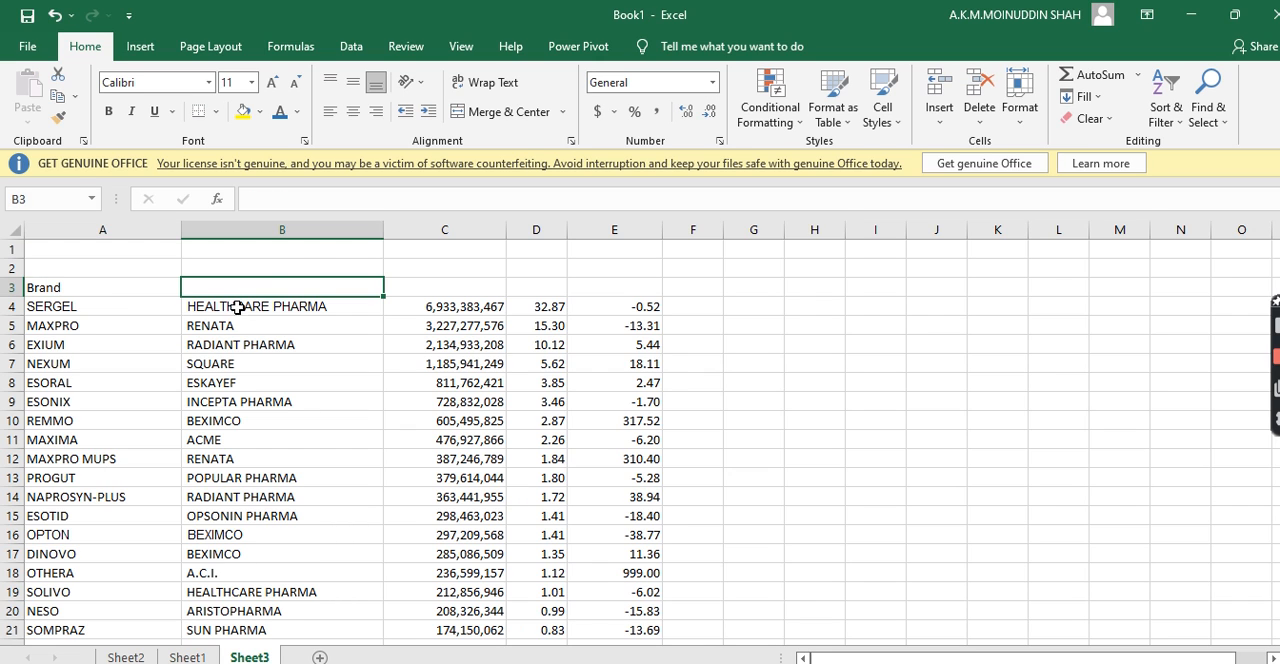
pyautogui.click(299, 269)
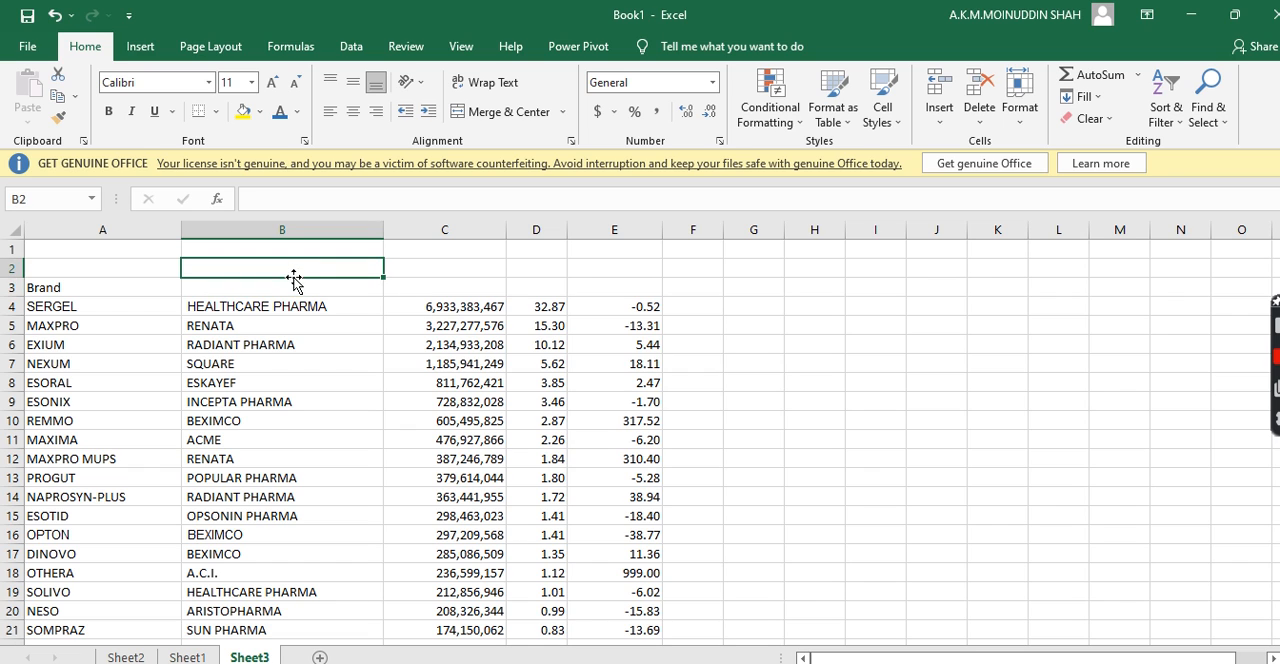
pyautogui.click(293, 288)
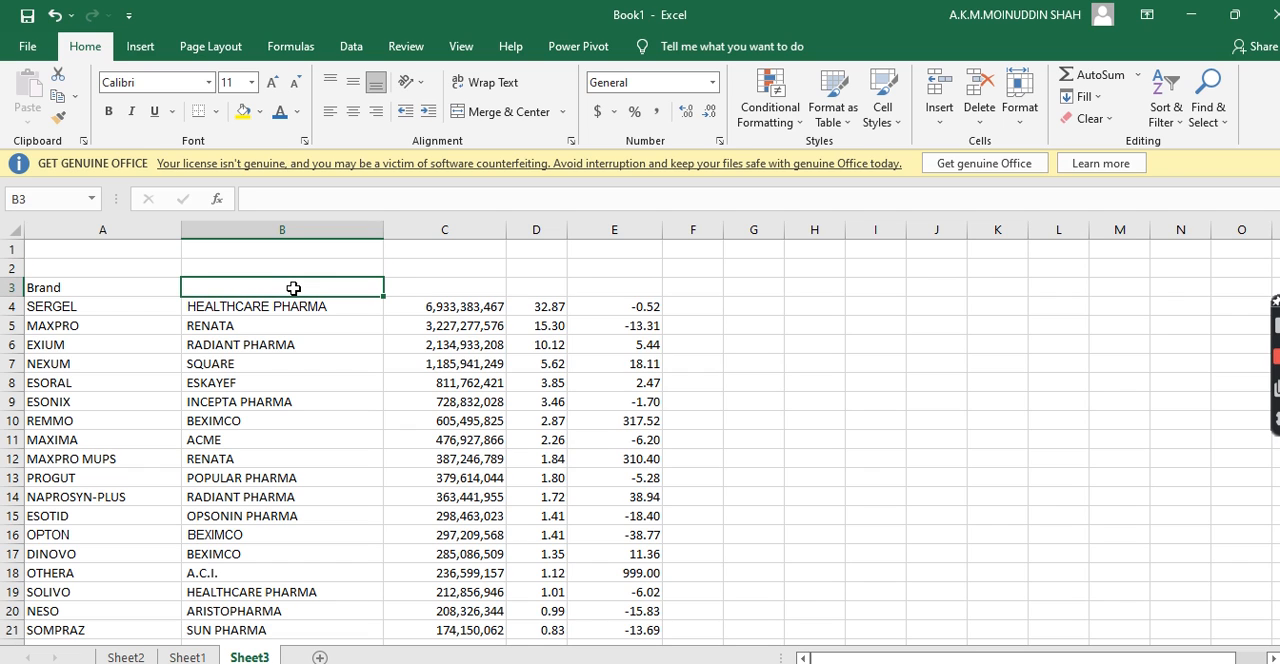
pyautogui.write('Company')
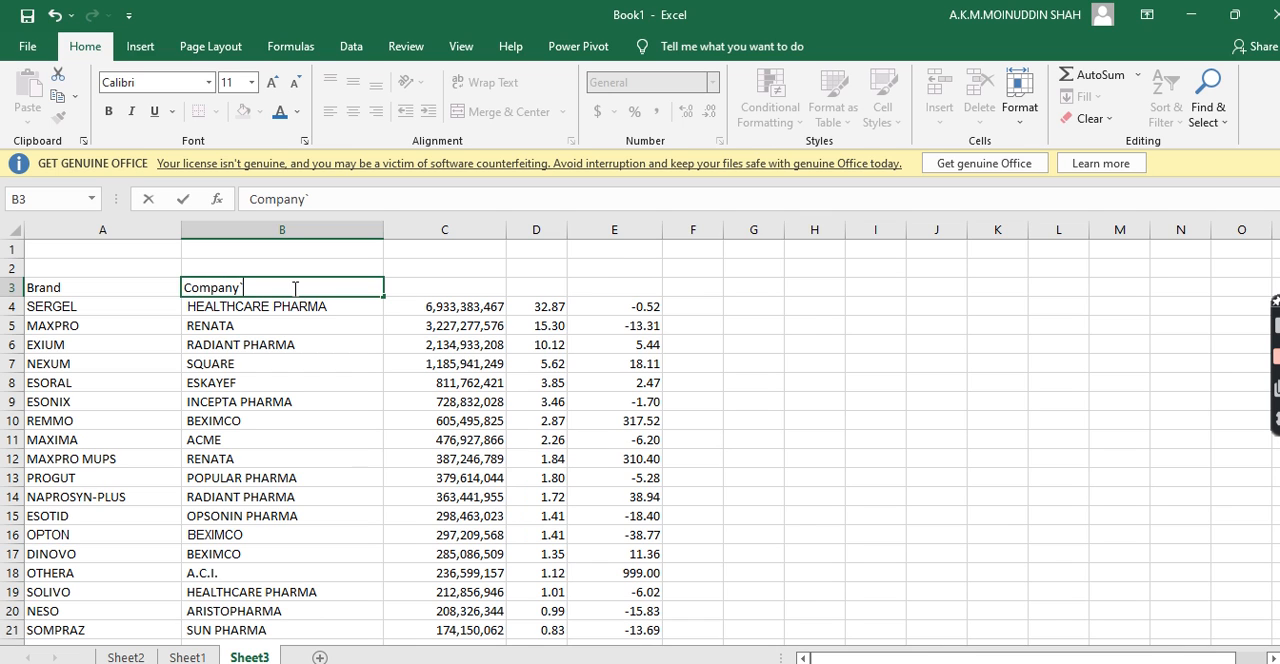
pyautogui.press('Tab')
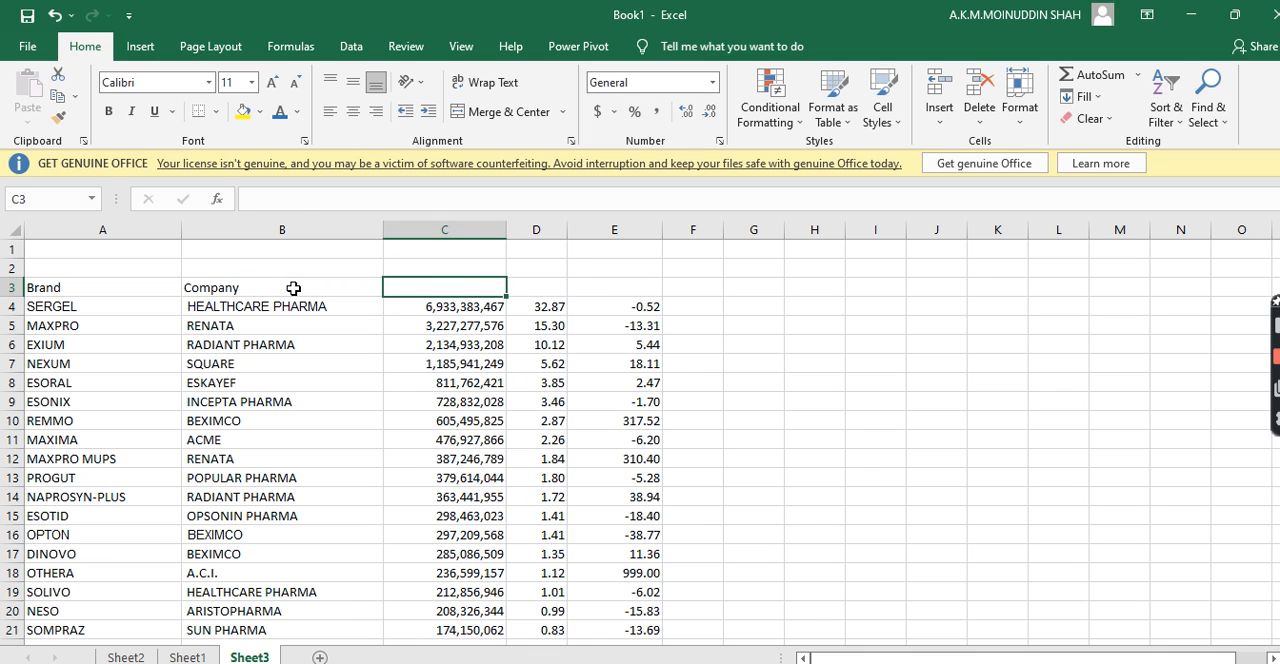
# Enter the column headings Sales in C3, Share (%) in D3 and Growth (%) in E3 of Sheet3
pyautogui.write('Sales')
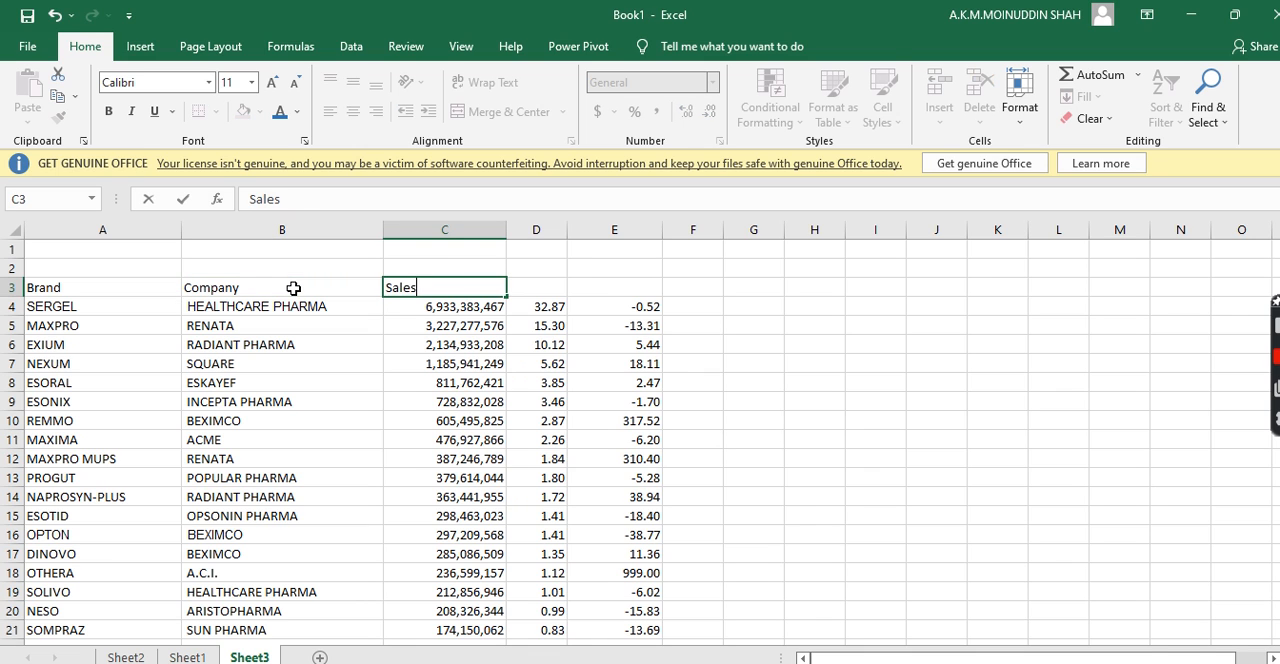
pyautogui.press('Tab')
pyautogui.write('S')
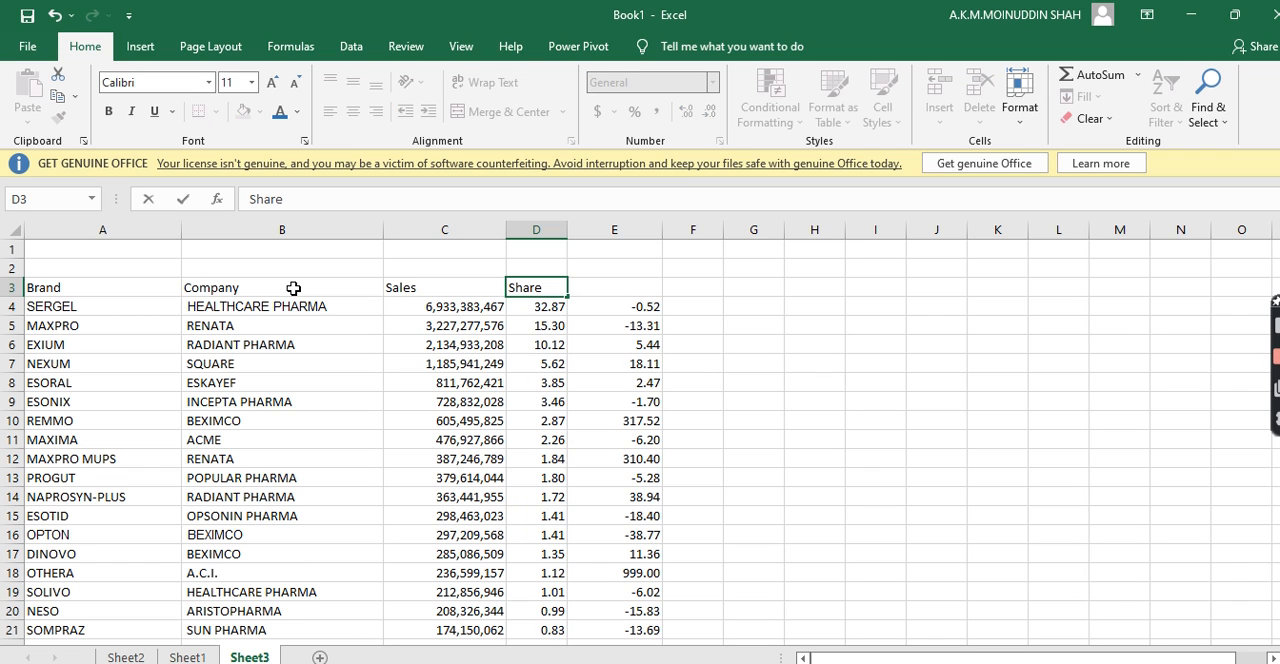
pyautogui.press('Tab')
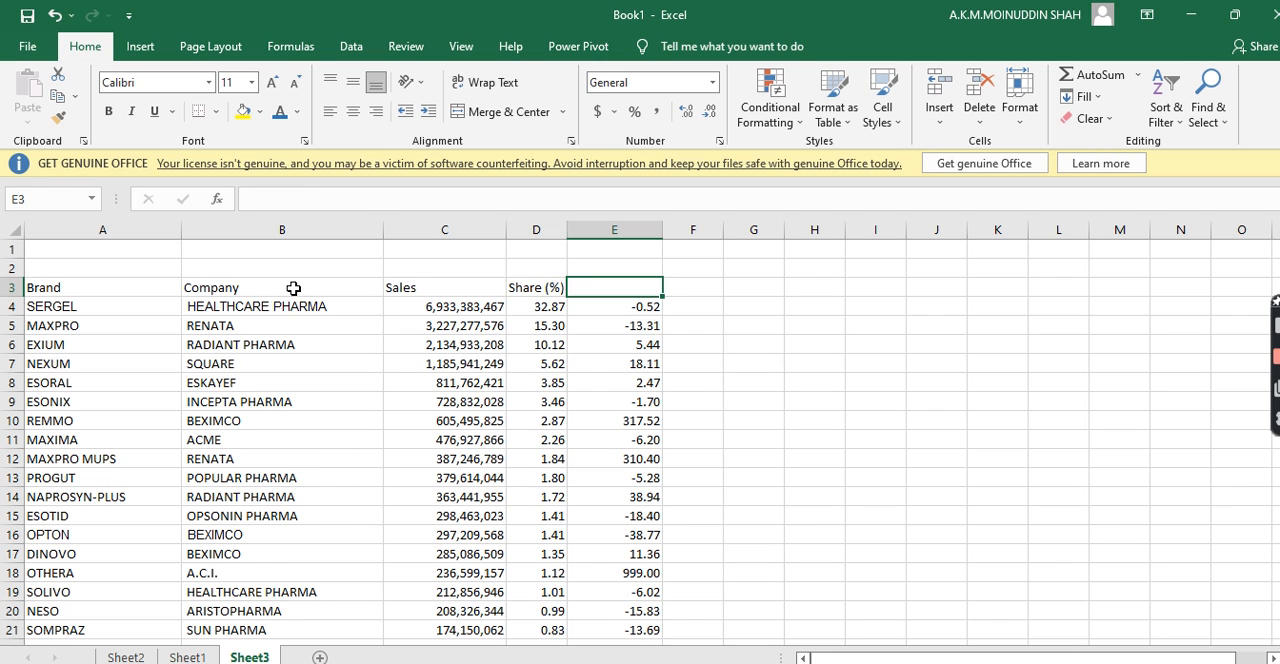
pyautogui.write('Growth (%')
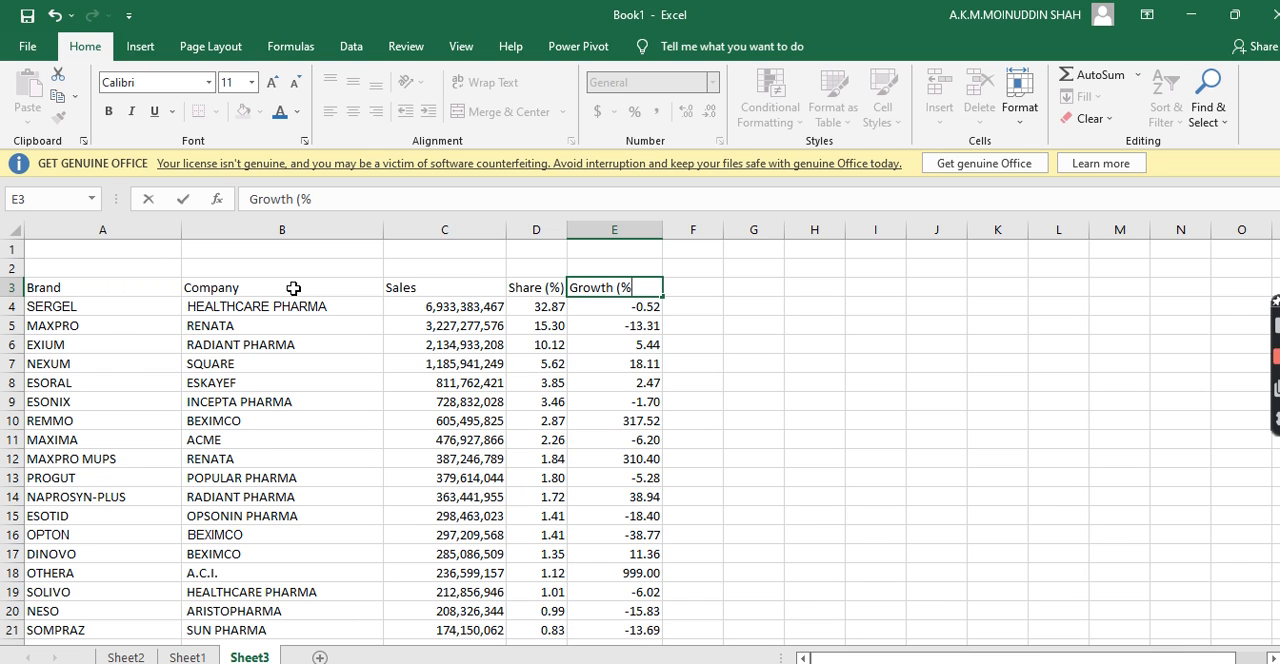
pyautogui.click(714, 414)
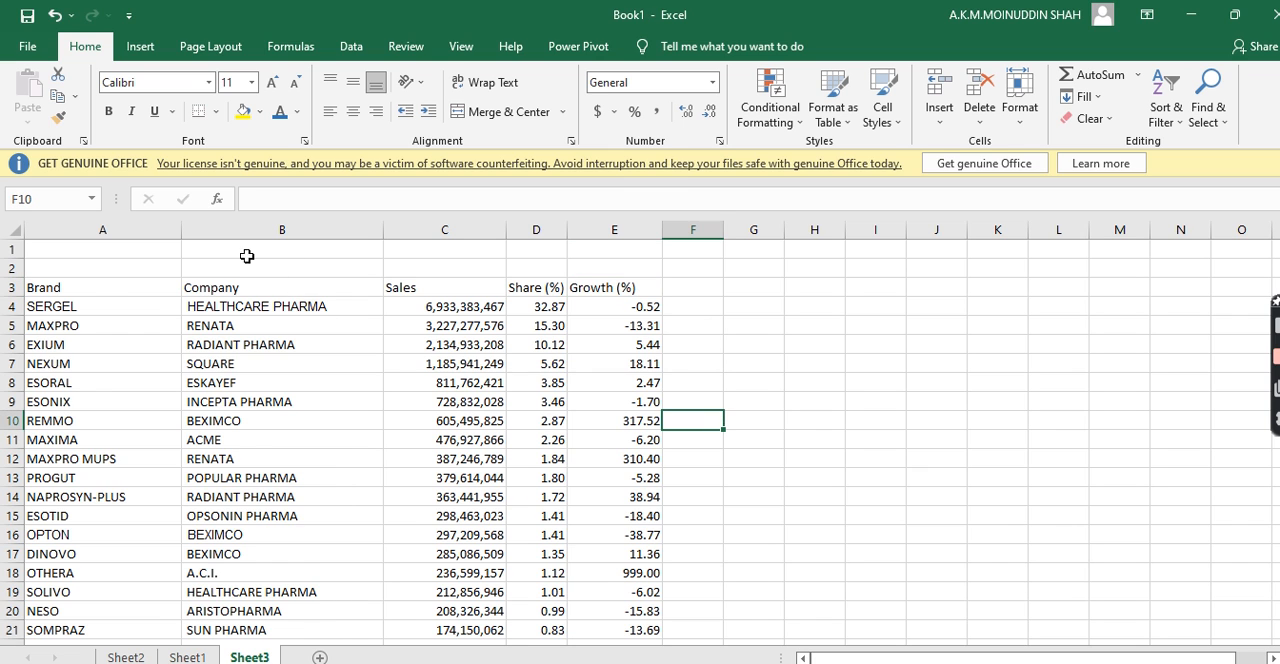
pyautogui.moveTo(76, 287); pyautogui.dragTo(641, 289)
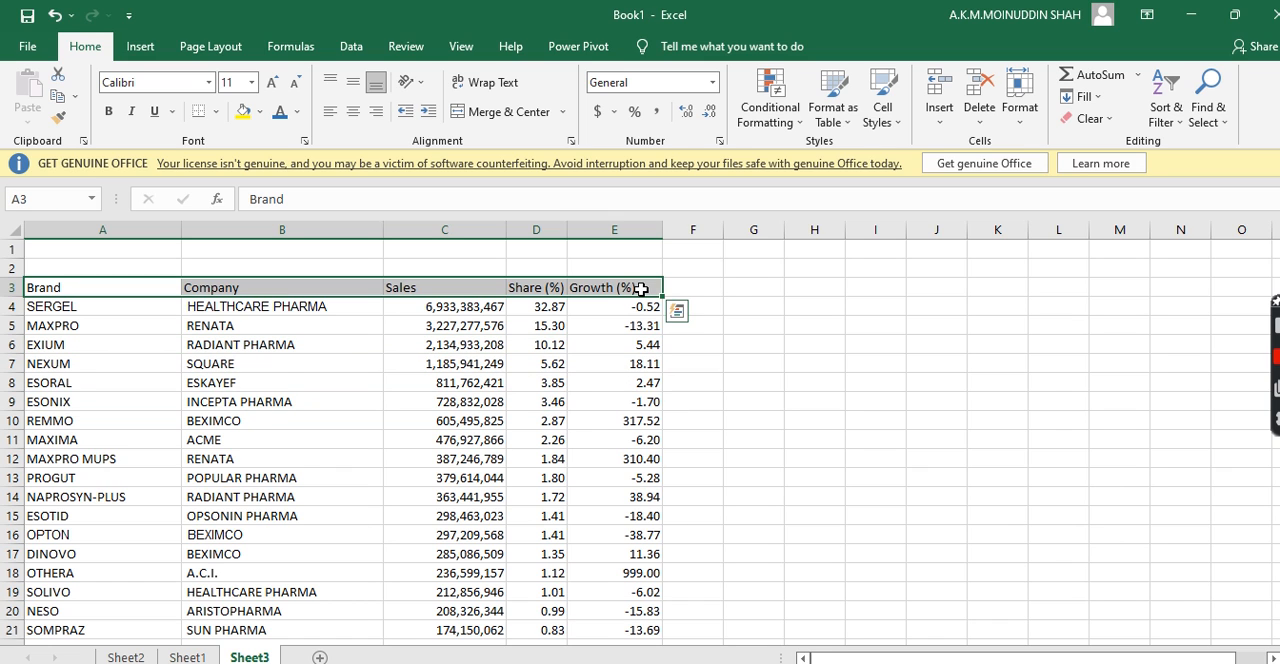
pyautogui.click(740, 308)
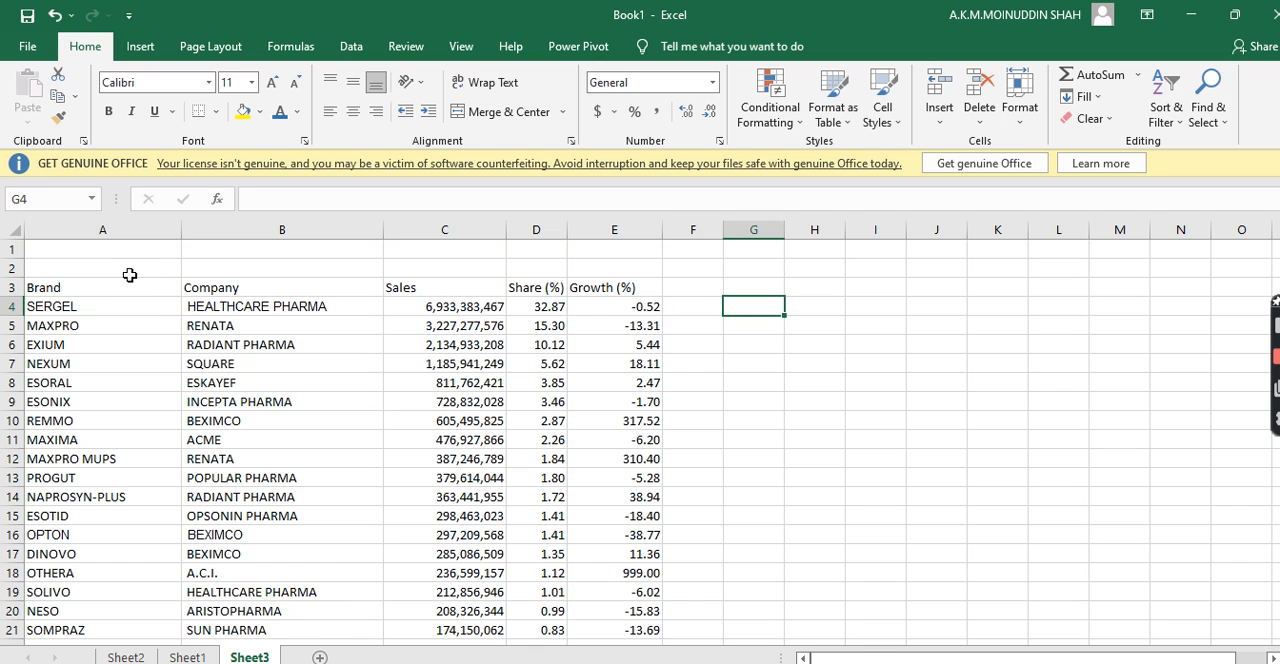
pyautogui.click(129, 281)
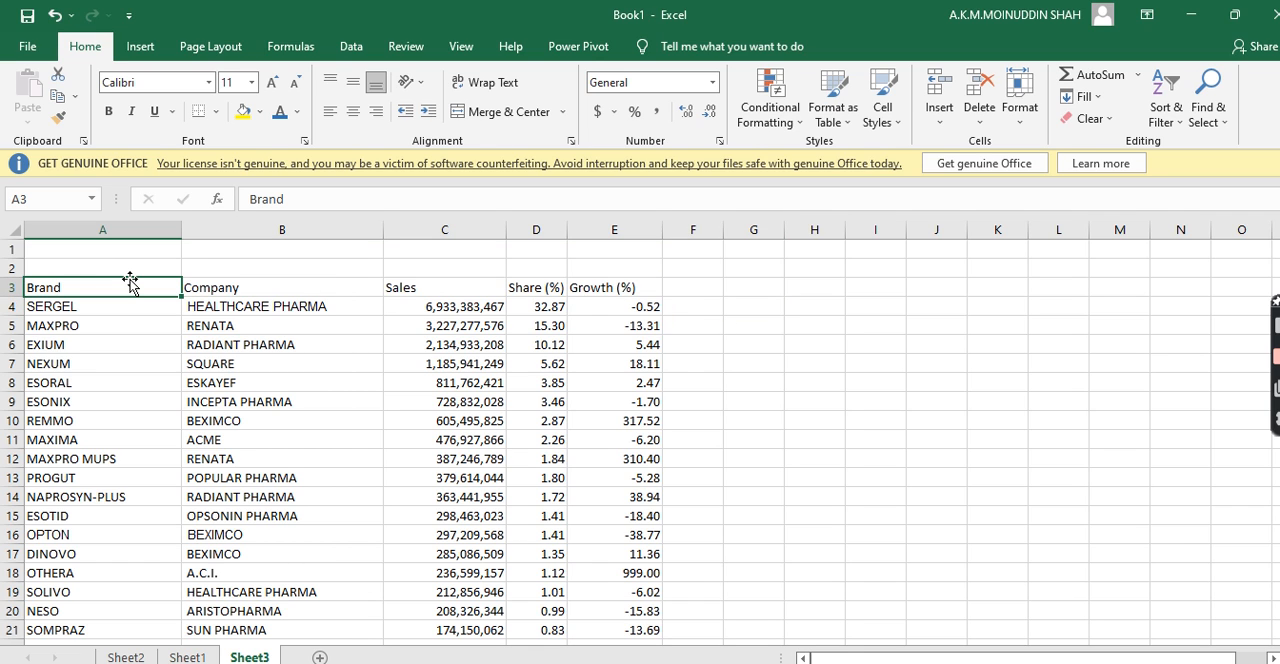
pyautogui.press('Up')
pyautogui.press('Up')
pyautogui.press('Down')
pyautogui.press('Down')
pyautogui.press('Down')
pyautogui.press('Down')
pyautogui.press('Down')
pyautogui.press('Down')
pyautogui.press('Down')
pyautogui.press('Down')
pyautogui.press('Down')
pyautogui.press('Down')
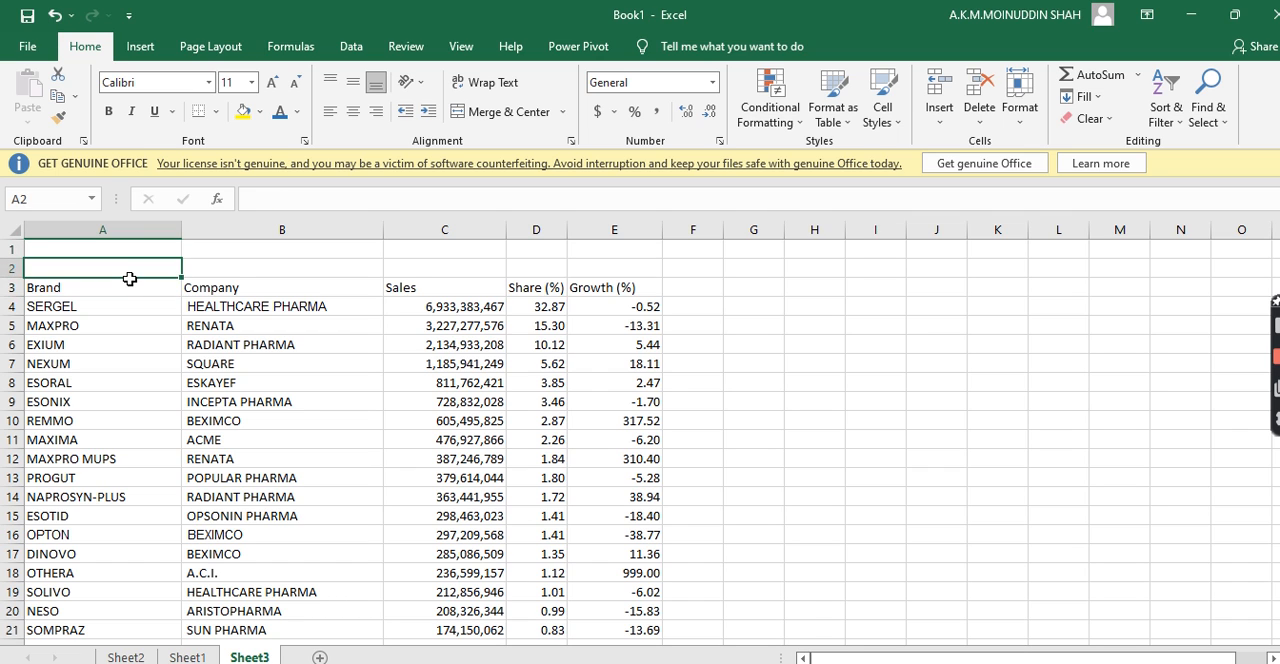
pyautogui.press('Down')
pyautogui.press('Right')
pyautogui.press('Left')
pyautogui.press('Right')
pyautogui.press('Right')
pyautogui.press('Right')
pyautogui.press('Right')
pyautogui.press('Left')
pyautogui.press('Left')
pyautogui.press('Left')
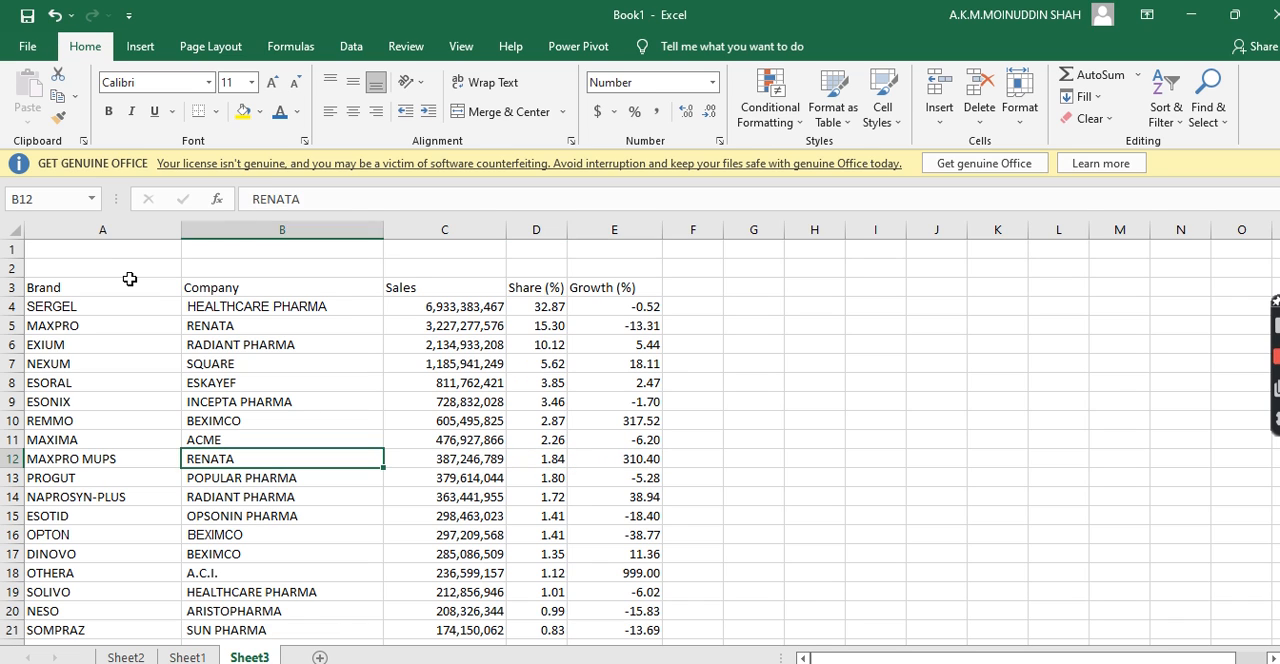
pyautogui.press('Left')
pyautogui.press('Up')
pyautogui.press('Up')
pyautogui.press('Up')
pyautogui.press('Up')
pyautogui.press('Up')
pyautogui.press('Up')
pyautogui.press('Up')
pyautogui.press('Up')
pyautogui.press('Up')
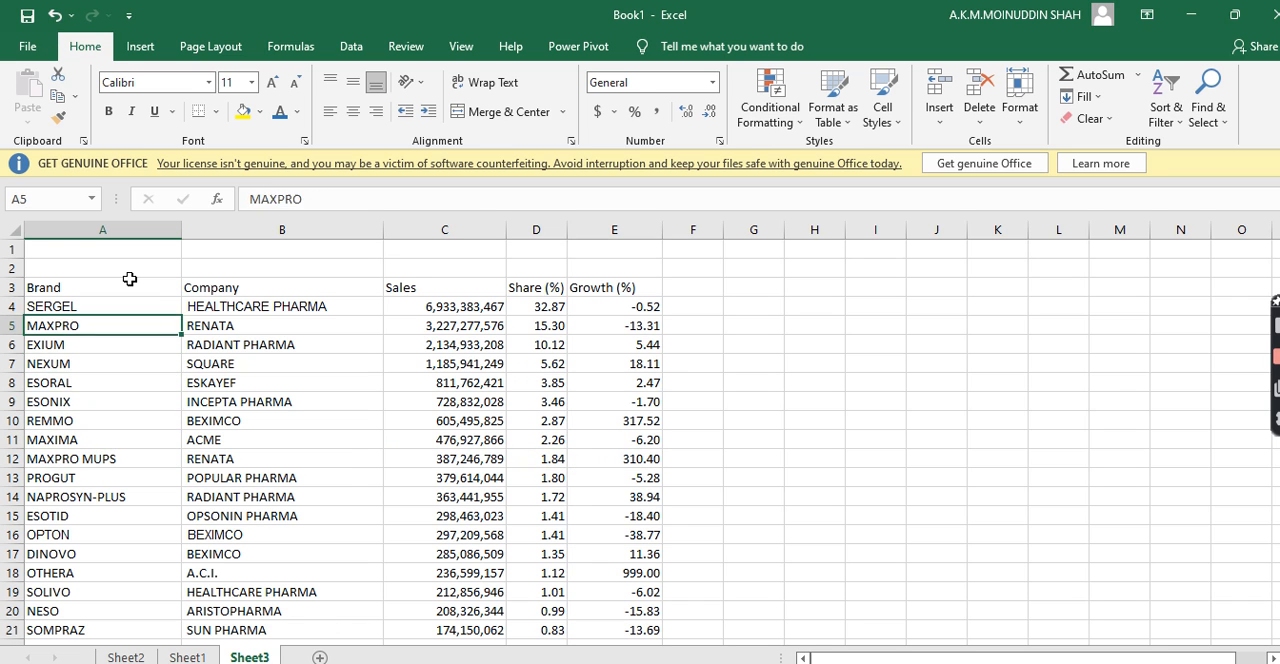
# Convert the data range A3:E183 in Sheet3 into a table that uses its first row as headers
pyautogui.hotkey('shift', 'Right')
pyautogui.hotkey('shift', 'Right')
pyautogui.hotkey('shift', 'Right')
pyautogui.hotkey('shift', 'Right')
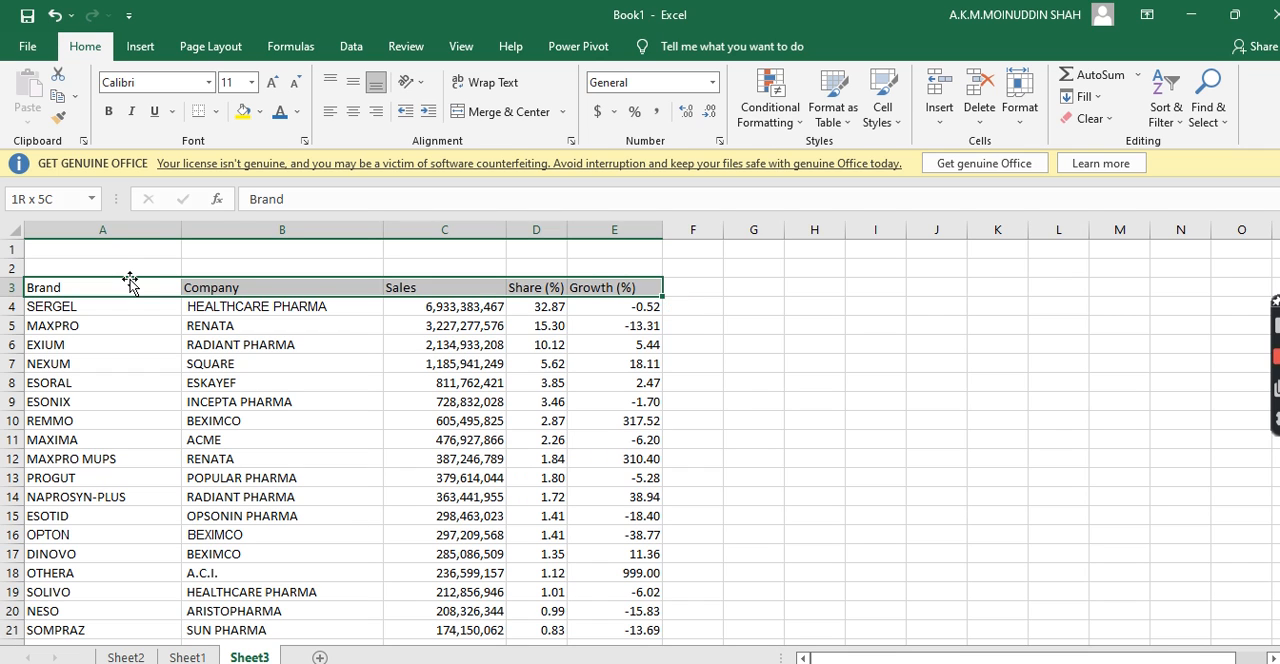
pyautogui.hotkey('ctrl', 'shift', 'Down')
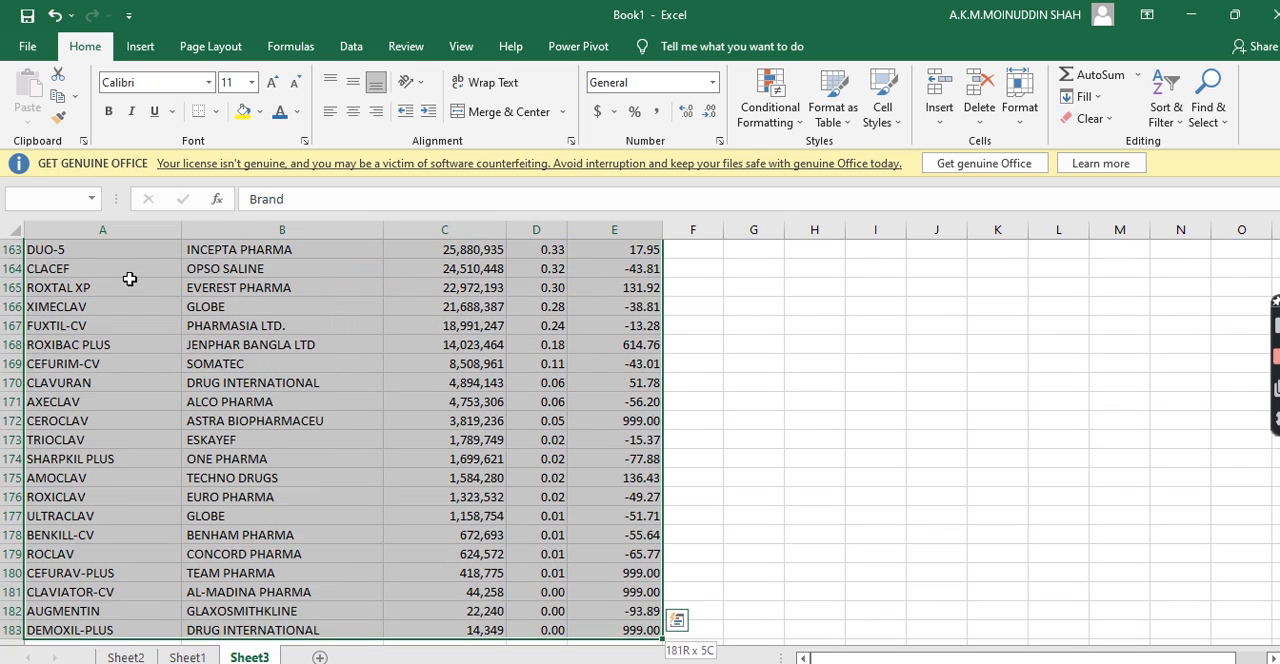
pyautogui.hotkey('ctrl', 't')
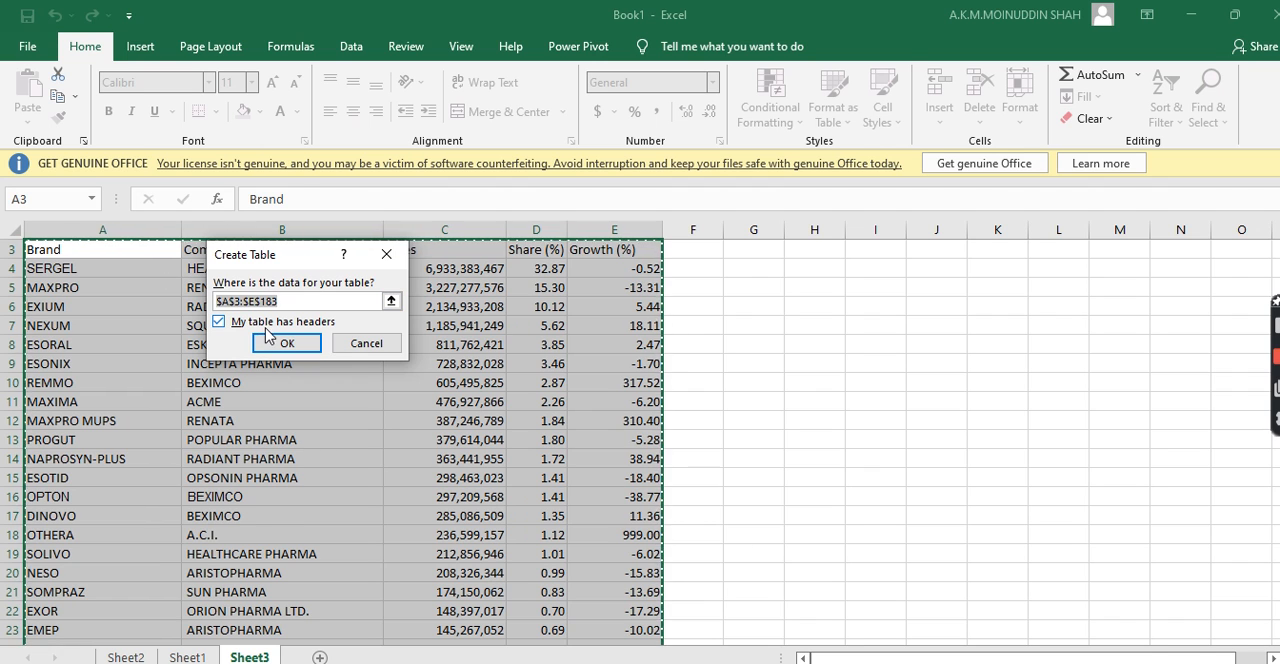
pyautogui.click(277, 341)
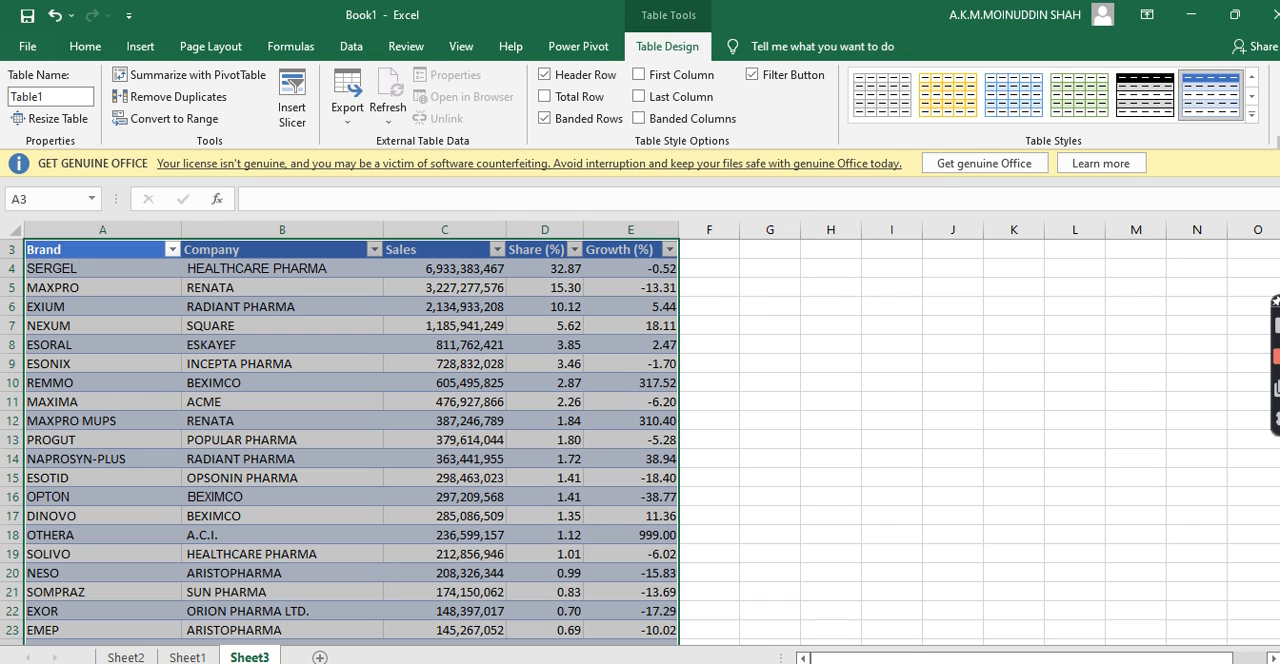
# Apply the light black-and-white table style with grey banded rows to the new table
pyautogui.moveTo(1279, 272); pyautogui.dragTo(1279, 262)
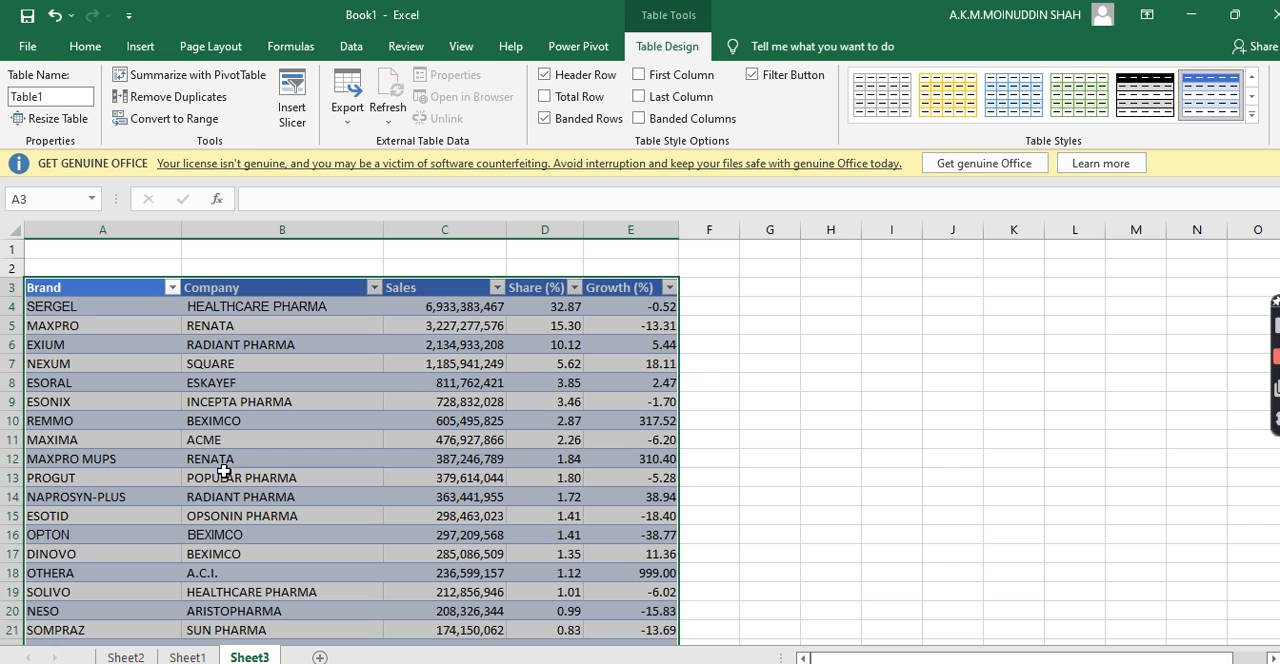
pyautogui.click(870, 106)
pyautogui.click(749, 307)
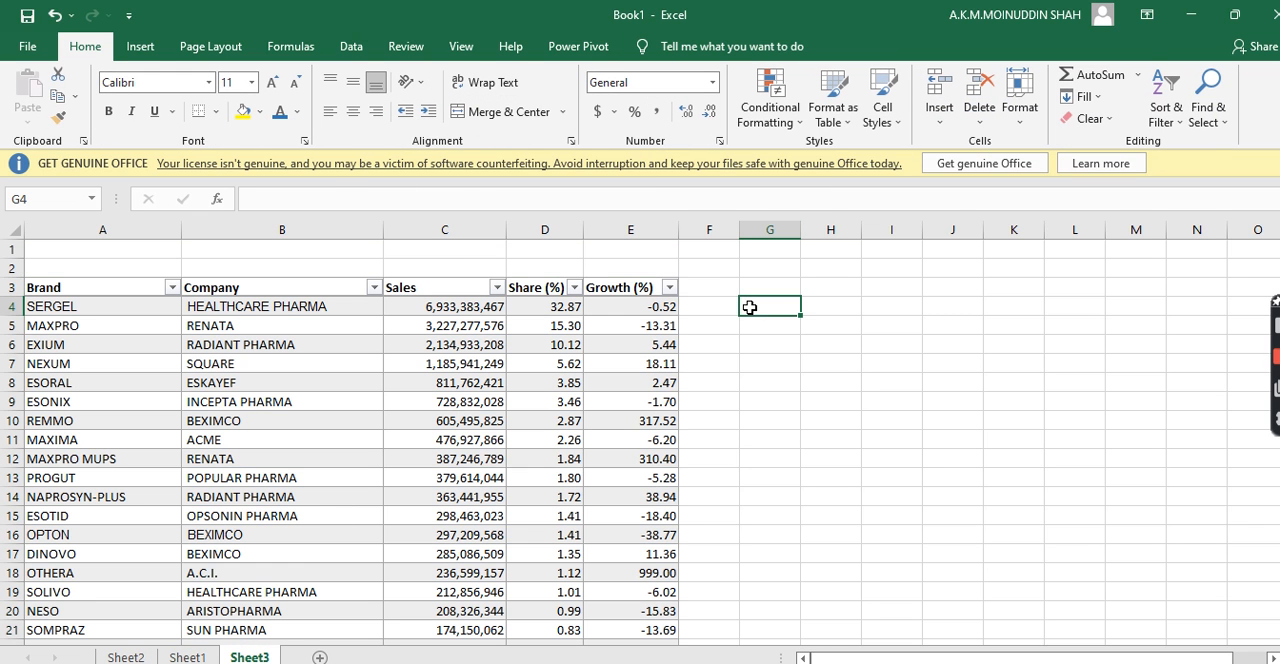
pyautogui.click(788, 425)
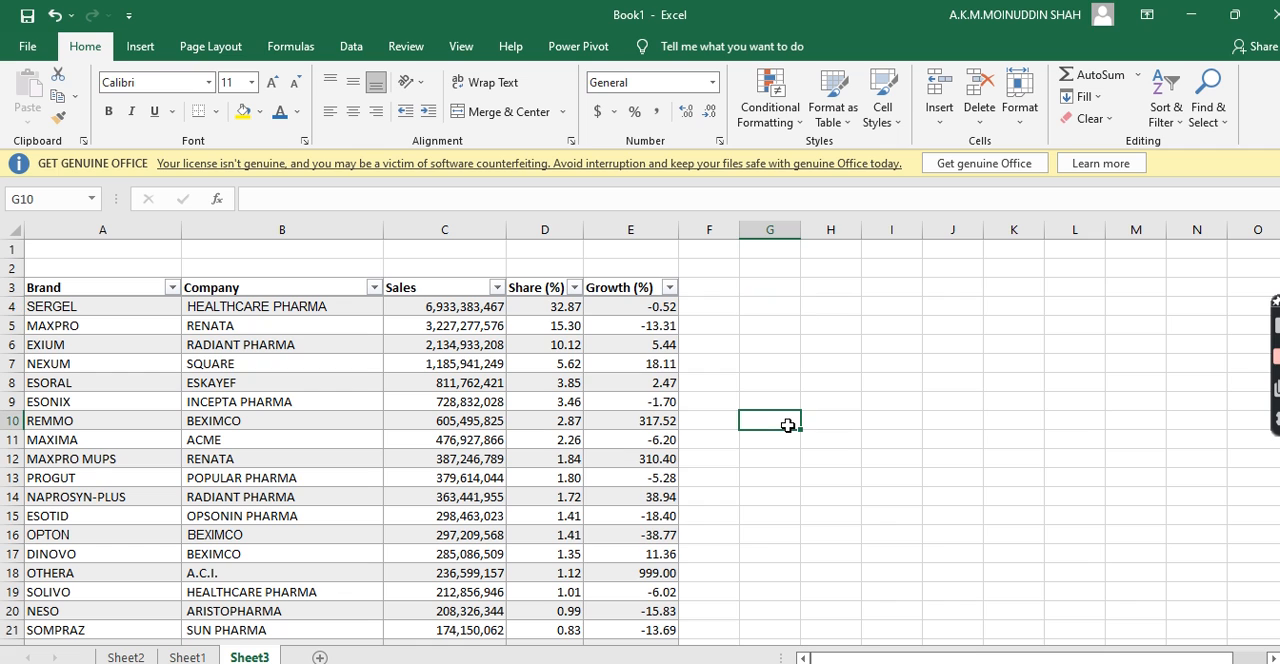
pyautogui.click(883, 659)
# Look through the table's brand rows from the top down to its last row and back
pyautogui.click(65, 343)
pyautogui.press('Down')
pyautogui.press('Down')
pyautogui.press('Down')
pyautogui.press('Down')
pyautogui.press('Down')
pyautogui.press('Down')
pyautogui.press('Down')
pyautogui.press('Down')
pyautogui.press('Down')
pyautogui.press('Down')
pyautogui.press('Down')
pyautogui.press('Down')
pyautogui.press('Down')
pyautogui.press('Down')
pyautogui.press('Down')
pyautogui.press('Down')
pyautogui.press('Down')
pyautogui.press('Down')
pyautogui.press('Down')
pyautogui.press('Down')
pyautogui.press('Down')
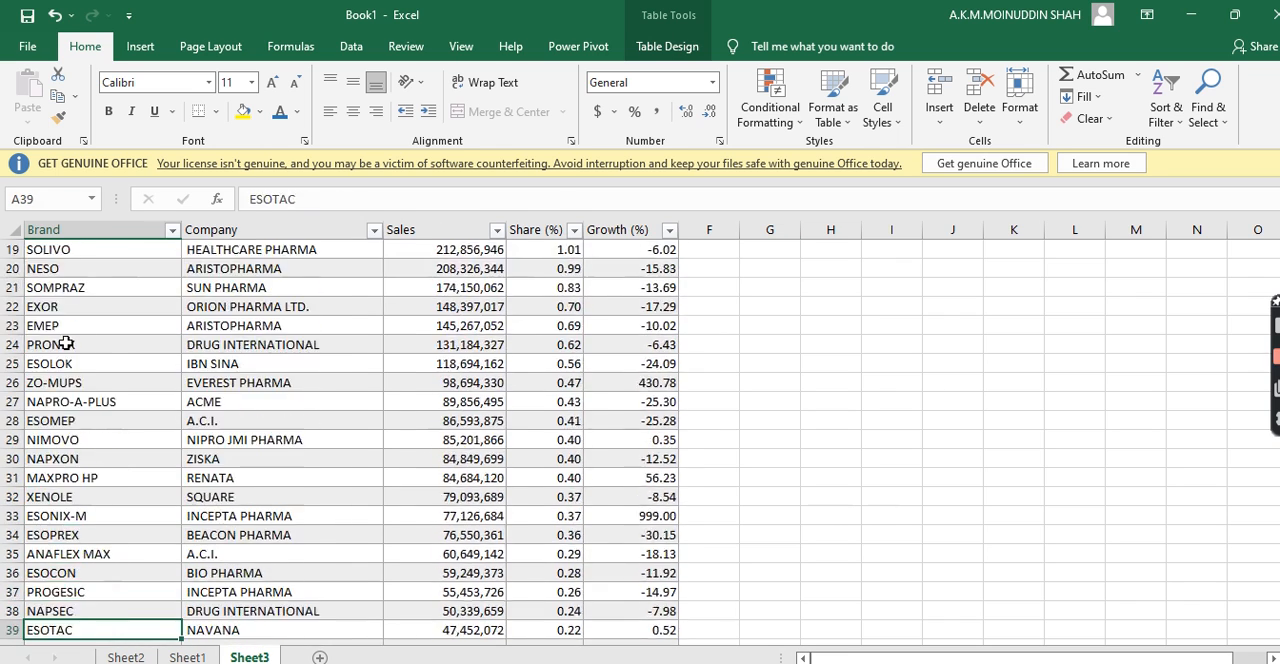
pyautogui.press('Down')
pyautogui.press('Down')
pyautogui.press('Down')
pyautogui.press('Down')
pyautogui.press('Down')
pyautogui.press('Down')
pyautogui.press('Down')
pyautogui.press('Down')
pyautogui.press('Down')
pyautogui.press('Down')
pyautogui.press('Down')
pyautogui.press('Down')
pyautogui.press('Down')
pyautogui.press('Down')
pyautogui.press('Down')
pyautogui.press('Down')
pyautogui.press('Down')
pyautogui.press('Down')
pyautogui.press('Down')
pyautogui.press('Down')
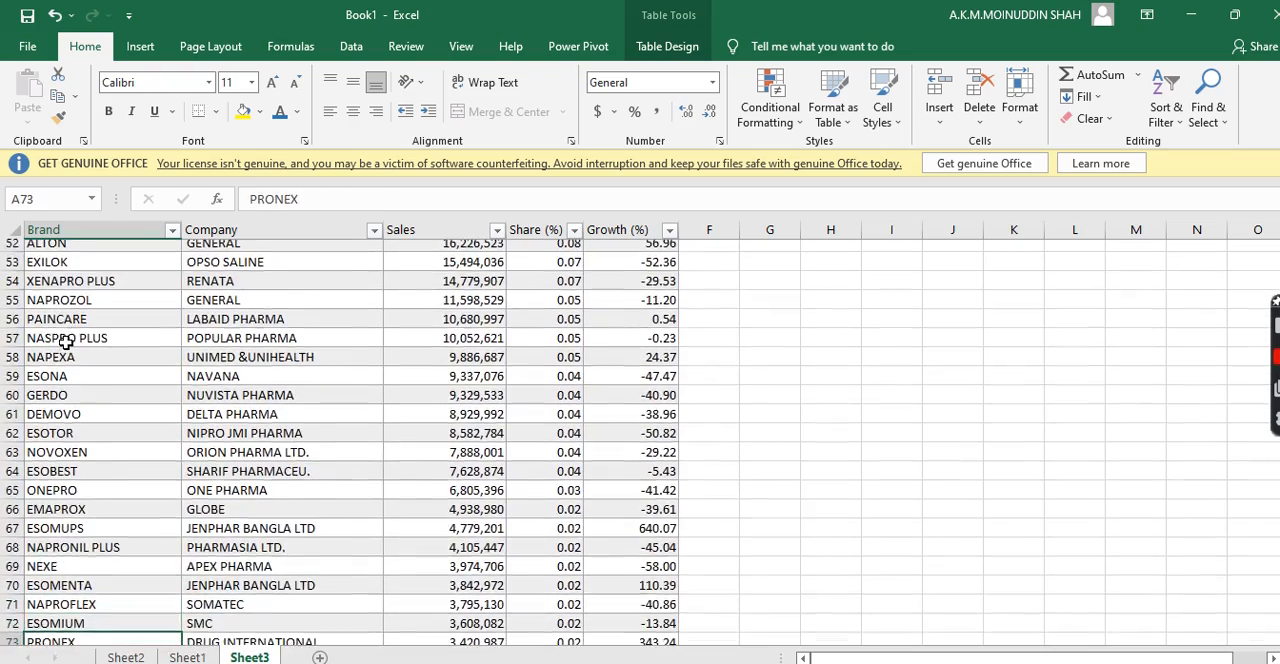
pyautogui.press('Down')
pyautogui.press('Down')
pyautogui.press('Down')
pyautogui.press('Down')
pyautogui.press('Down')
pyautogui.press('Down')
pyautogui.press('Down')
pyautogui.press('Down')
pyautogui.press('Down')
pyautogui.press('Down')
pyautogui.press('Down')
pyautogui.press('Down')
pyautogui.press('Down')
pyautogui.press('Down')
pyautogui.press('Down')
pyautogui.press('Down')
pyautogui.press('Down')
pyautogui.press('Down')
pyautogui.press('Down')
pyautogui.press('Down')
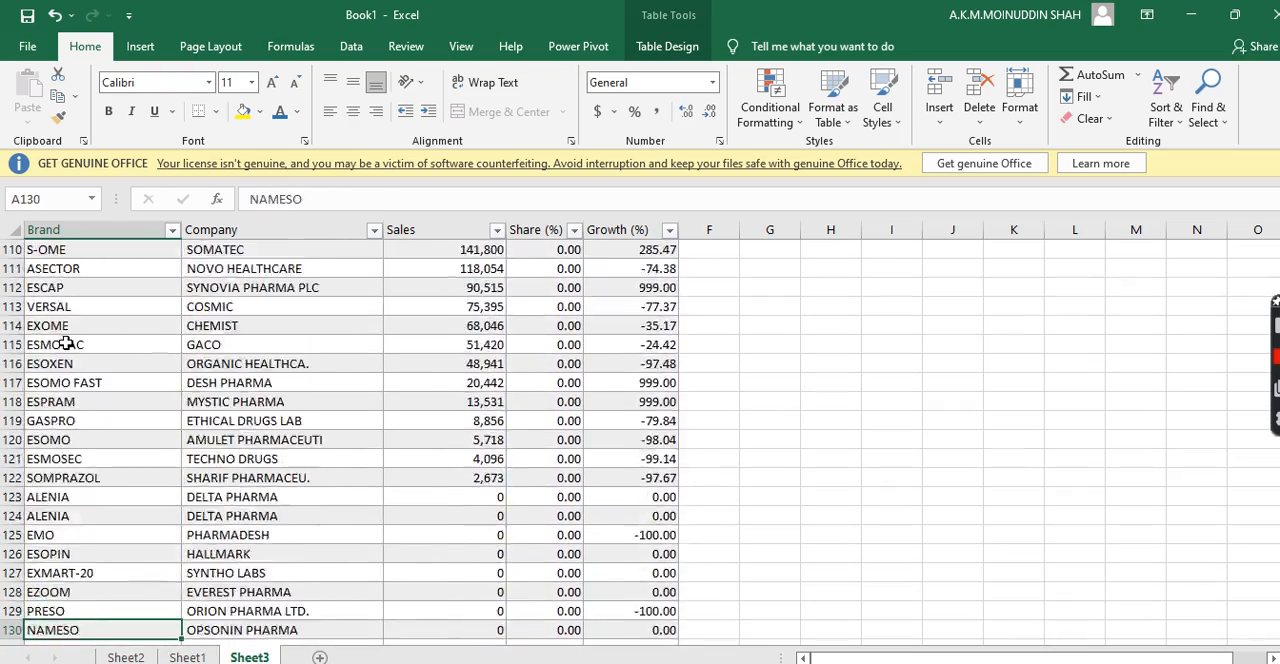
pyautogui.press('Down')
pyautogui.press('Down')
pyautogui.press('Down')
pyautogui.press('Down')
pyautogui.press('Down')
pyautogui.press('Down')
pyautogui.press('Down')
pyautogui.press('Down')
pyautogui.press('Down')
pyautogui.press('Down')
pyautogui.press('Down')
pyautogui.press('Down')
pyautogui.press('Down')
pyautogui.press('Down')
pyautogui.press('Down')
pyautogui.press('Down')
pyautogui.press('Down')
pyautogui.press('Down')
pyautogui.press('Down')
pyautogui.press('Down')
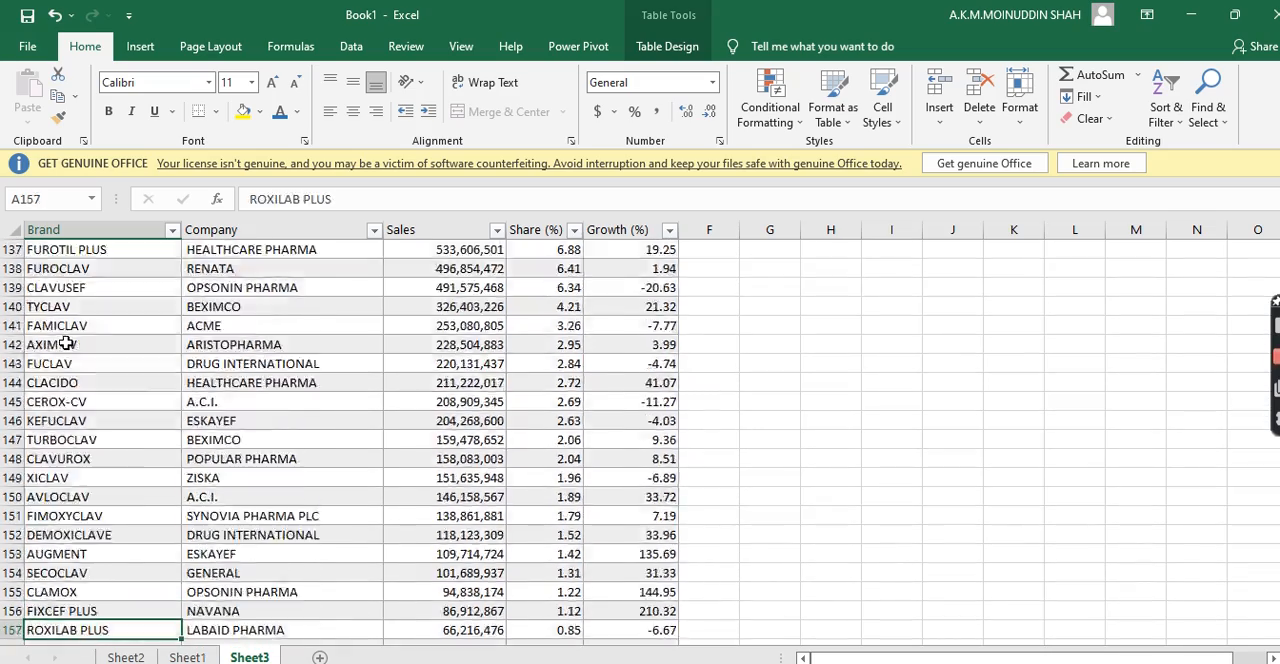
pyautogui.press('Down')
pyautogui.press('Down')
pyautogui.press('Down')
pyautogui.press('Down')
pyautogui.press('Down')
pyautogui.press('Down')
pyautogui.press('Down')
pyautogui.press('Down')
pyautogui.press('Down')
pyautogui.press('Down')
pyautogui.press('Down')
pyautogui.press('Down')
pyautogui.press('Down')
pyautogui.press('Down')
pyautogui.press('Down')
pyautogui.press('Down')
pyautogui.press('Down')
pyautogui.press('Down')
pyautogui.press('Down')
pyautogui.press('Down')
pyautogui.press('Up')
pyautogui.press('Up')
pyautogui.press('Up')
pyautogui.press('Up')
pyautogui.press('Up')
pyautogui.press('Up')
pyautogui.press('Up')
pyautogui.press('Up')
pyautogui.press('Up')
pyautogui.press('Up')
pyautogui.press('Up')
pyautogui.press('Up')
pyautogui.press('Up')
pyautogui.press('Up')
pyautogui.press('Up')
pyautogui.press('Up')
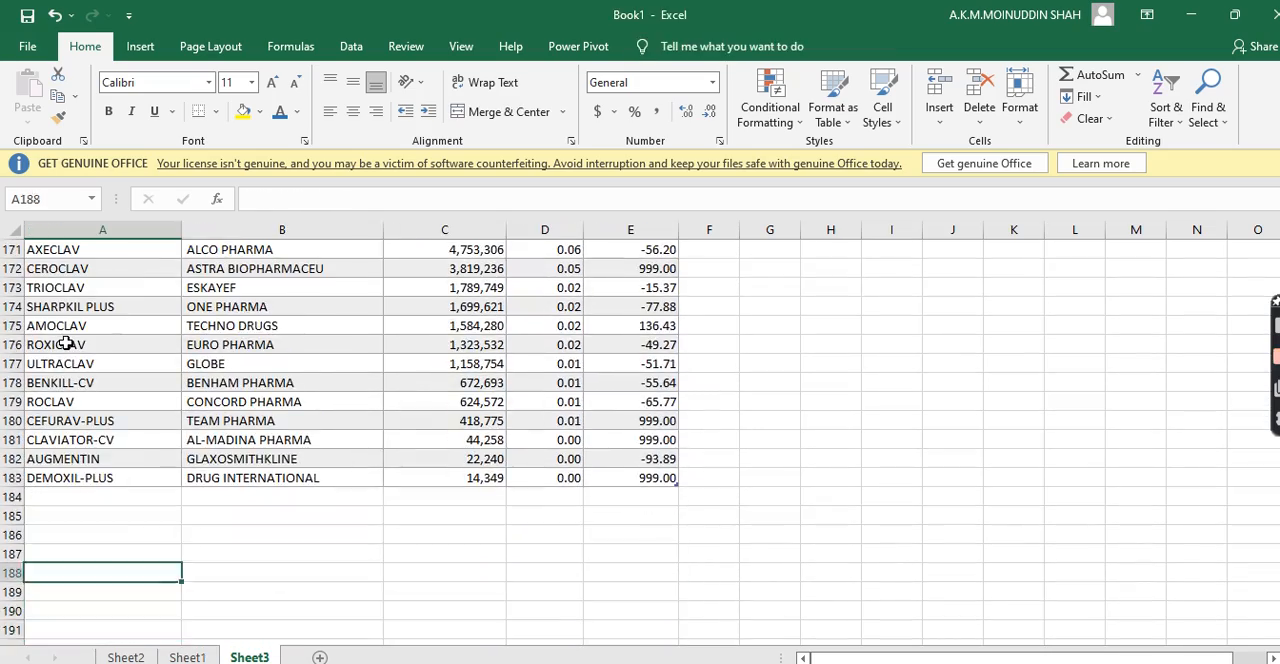
pyautogui.press('Up')
pyautogui.press('Up')
pyautogui.press('Up')
pyautogui.press('Up')
pyautogui.press('Up')
pyautogui.press('Up')
pyautogui.press('Up')
pyautogui.press('Up')
pyautogui.press('Up')
pyautogui.press('Up')
pyautogui.press('Up')
pyautogui.press('Up')
pyautogui.press('Up')
pyautogui.press('Up')
pyautogui.press('Up')
pyautogui.press('Up')
pyautogui.press('Up')
pyautogui.press('Up')
pyautogui.press('Up')
pyautogui.press('Up')
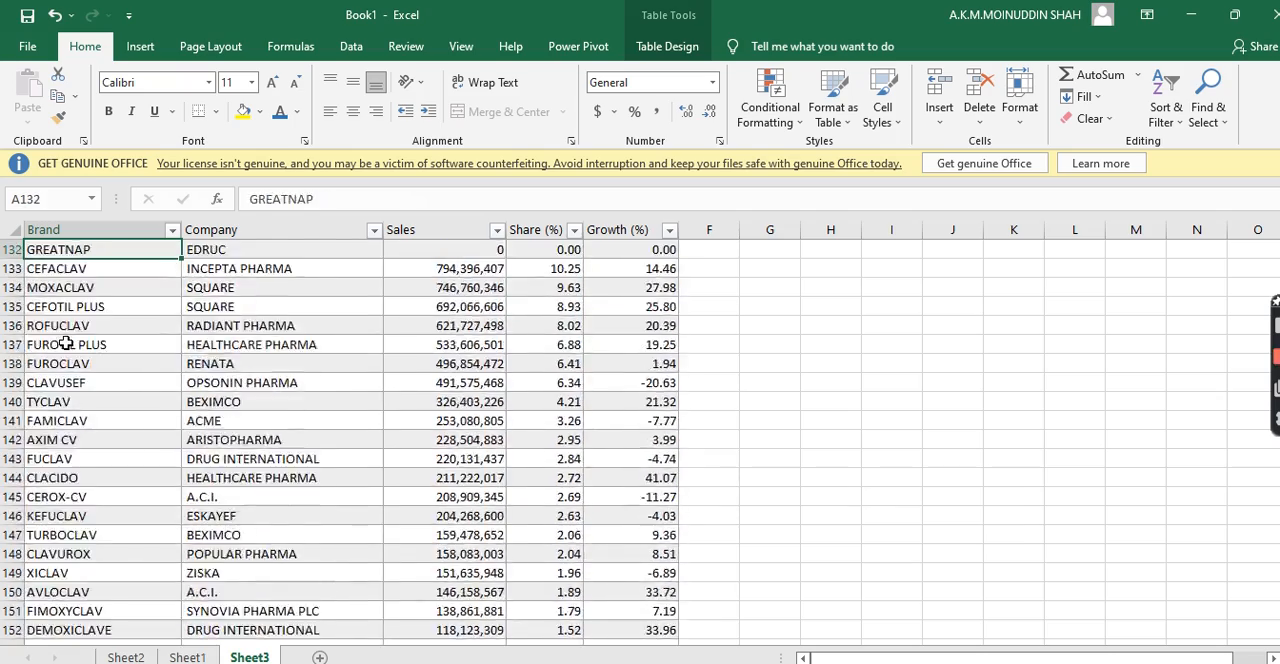
pyautogui.press('Up')
pyautogui.press('Up')
pyautogui.press('Up')
pyautogui.press('Up')
pyautogui.press('Up')
pyautogui.press('Up')
pyautogui.press('Up')
pyautogui.press('Up')
pyautogui.press('Up')
pyautogui.press('Up')
pyautogui.press('Up')
pyautogui.press('Up')
pyautogui.press('Up')
pyautogui.press('Up')
pyautogui.press('Up')
pyautogui.press('Up')
pyautogui.press('Up')
pyautogui.press('Up')
pyautogui.press('Up')
pyautogui.press('Up')
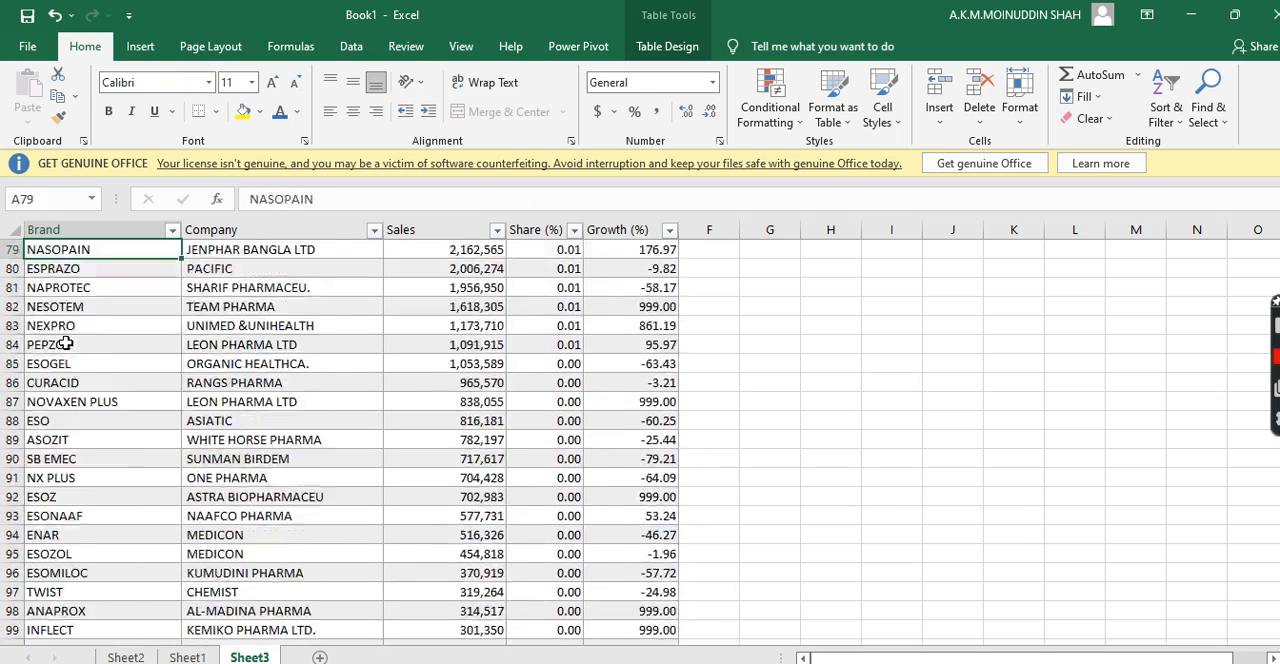
pyautogui.press('Up')
pyautogui.press('Up')
pyautogui.press('Up')
pyautogui.press('Up')
pyautogui.press('Up')
pyautogui.press('Up')
pyautogui.press('Up')
pyautogui.press('Up')
pyautogui.press('Up')
pyautogui.press('Up')
pyautogui.press('Up')
pyautogui.press('Up')
pyautogui.press('Up')
pyautogui.press('Up')
pyautogui.press('Up')
pyautogui.press('Up')
pyautogui.press('Up')
pyautogui.press('Up')
pyautogui.press('Up')
pyautogui.press('Up')
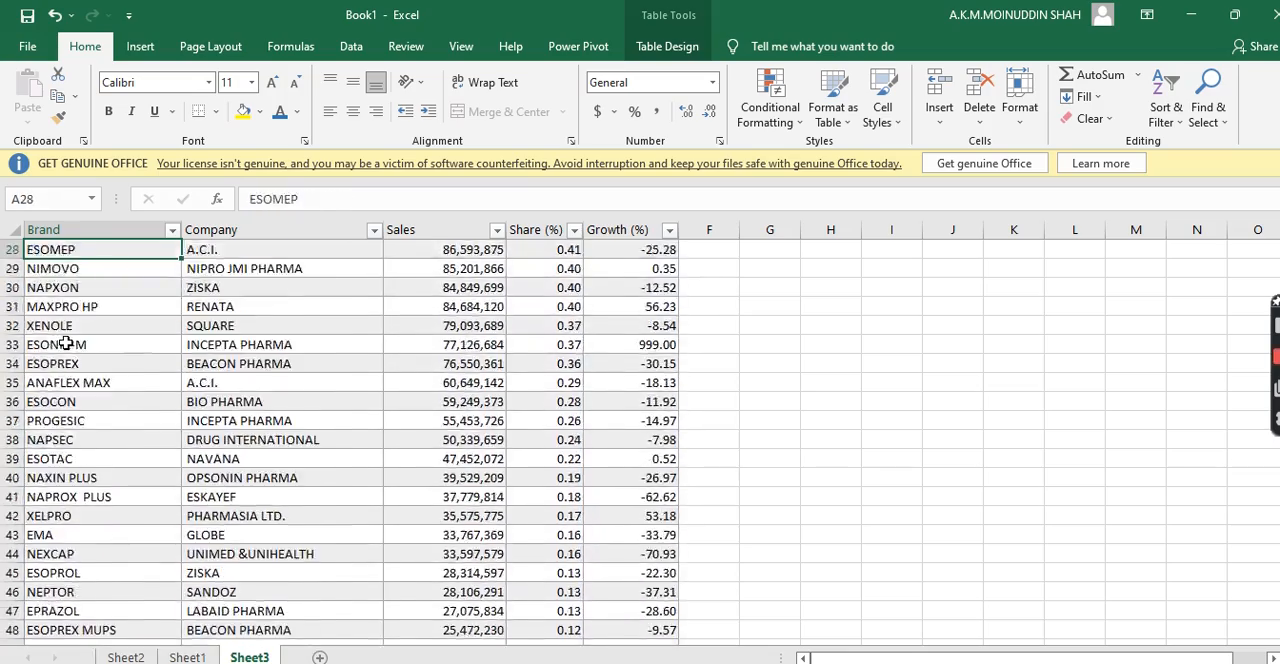
pyautogui.press('Up')
pyautogui.press('Up')
pyautogui.press('Up')
pyautogui.press('Up')
pyautogui.press('Up')
pyautogui.press('Up')
pyautogui.press('Up')
pyautogui.press('Up')
pyautogui.press('Up')
pyautogui.press('Up')
pyautogui.press('Up')
pyautogui.press('Up')
pyautogui.press('Up')
pyautogui.press('Up')
pyautogui.press('Up')
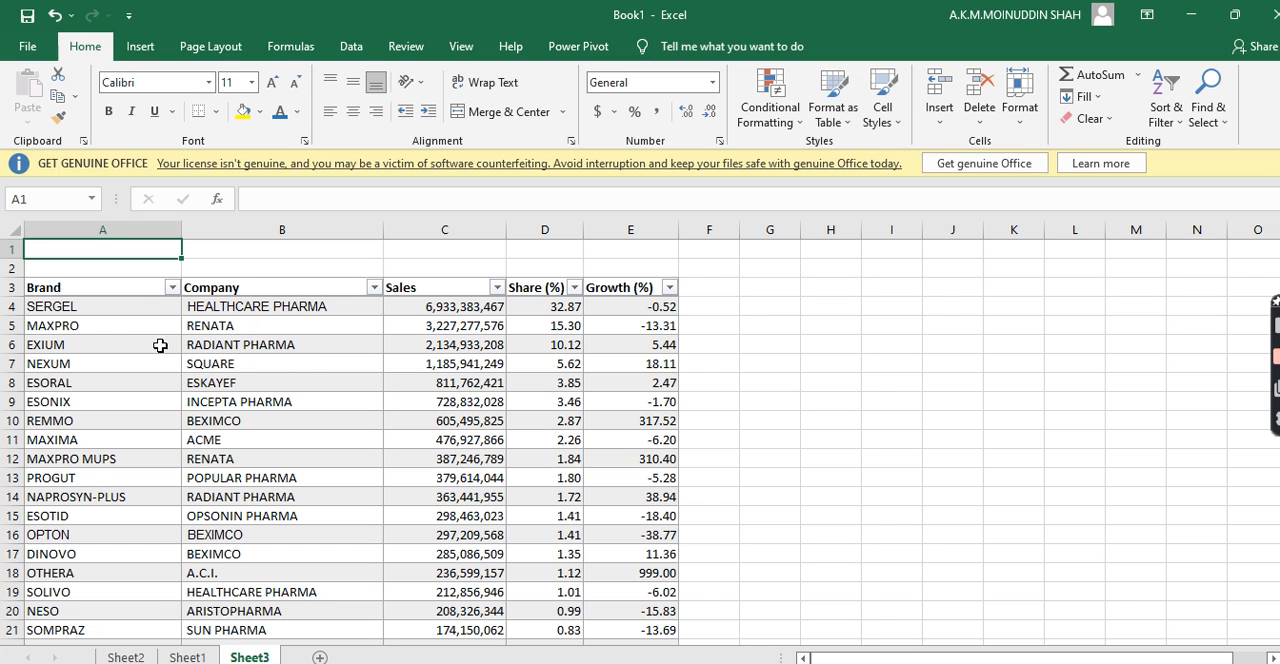
# Select the whole table in Sheet3 and create a PivotTable from Table1 on a new worksheet
pyautogui.moveTo(54, 288); pyautogui.dragTo(597, 311)
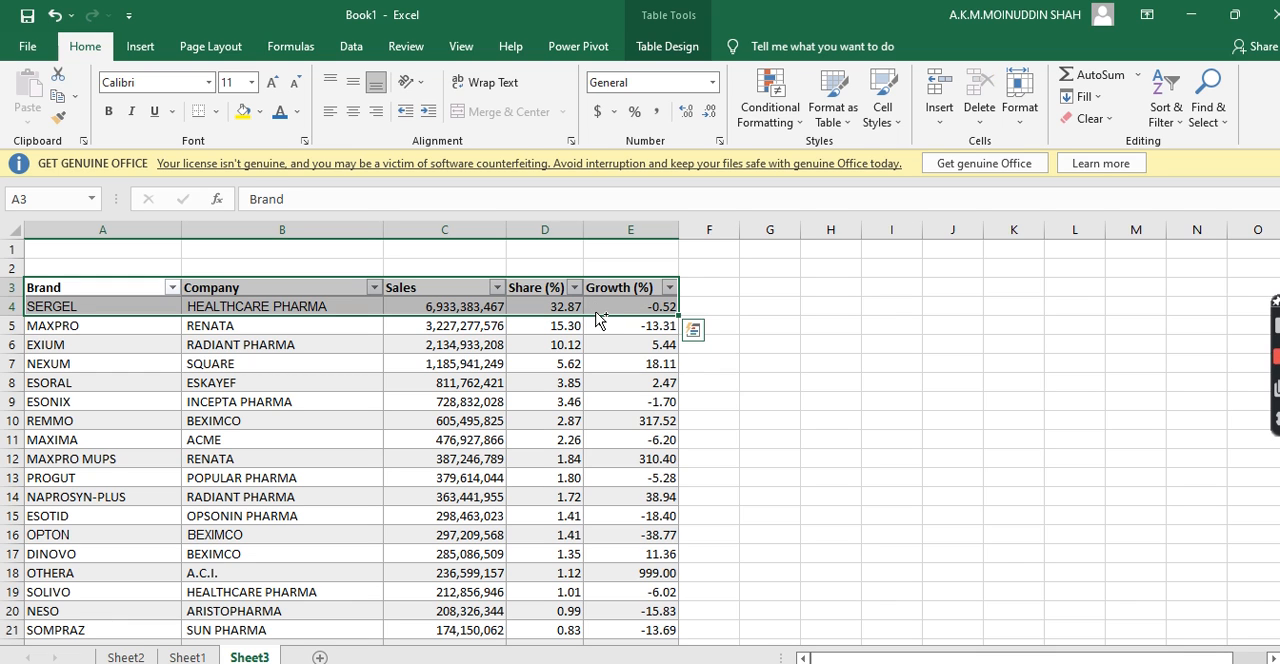
pyautogui.hotkey('ctrl', 'shift', 'Down')
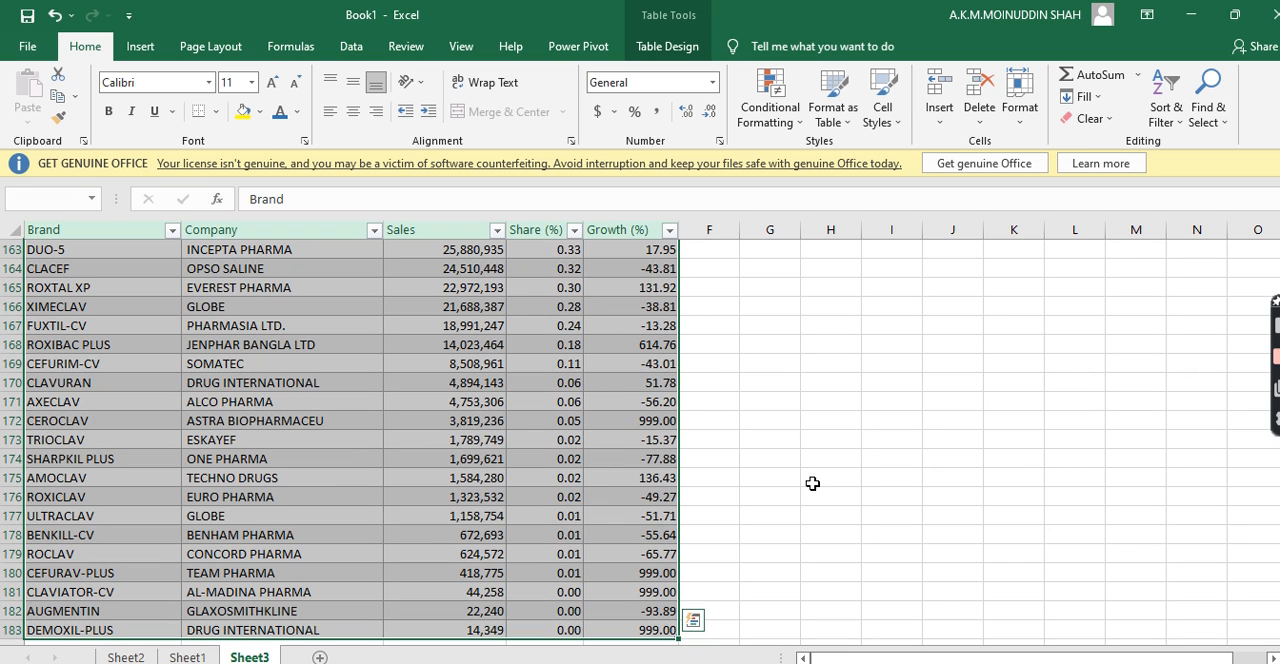
pyautogui.click(140, 46)
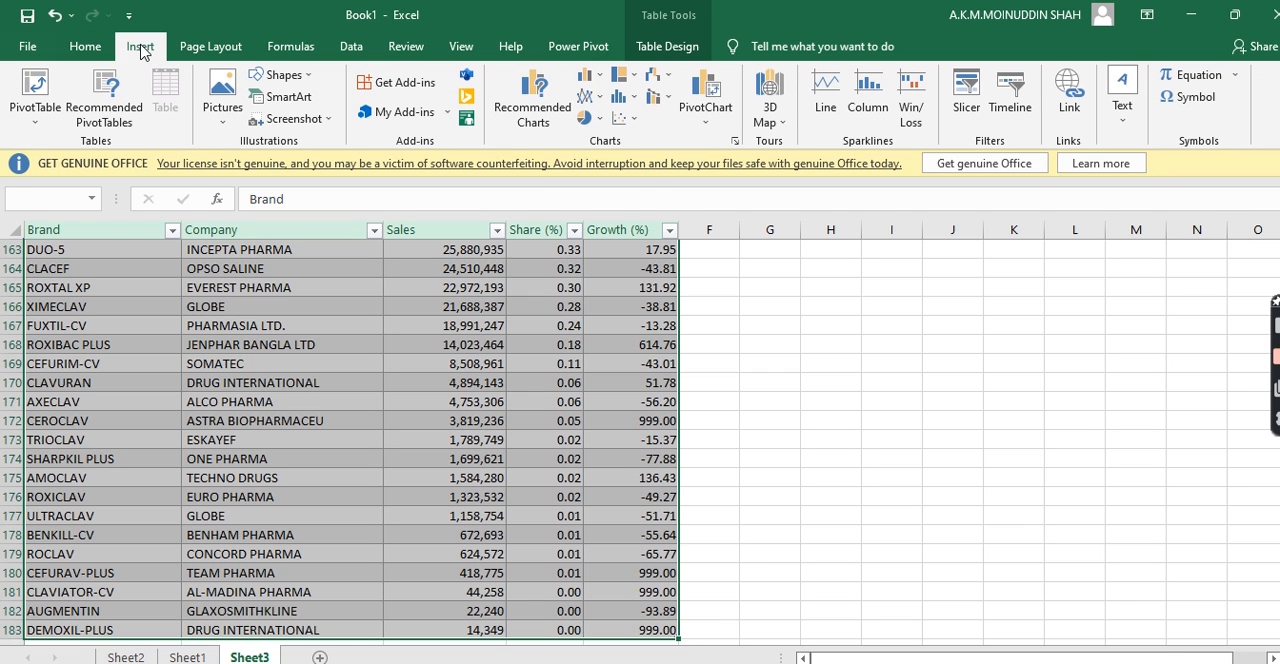
pyautogui.click(40, 125)
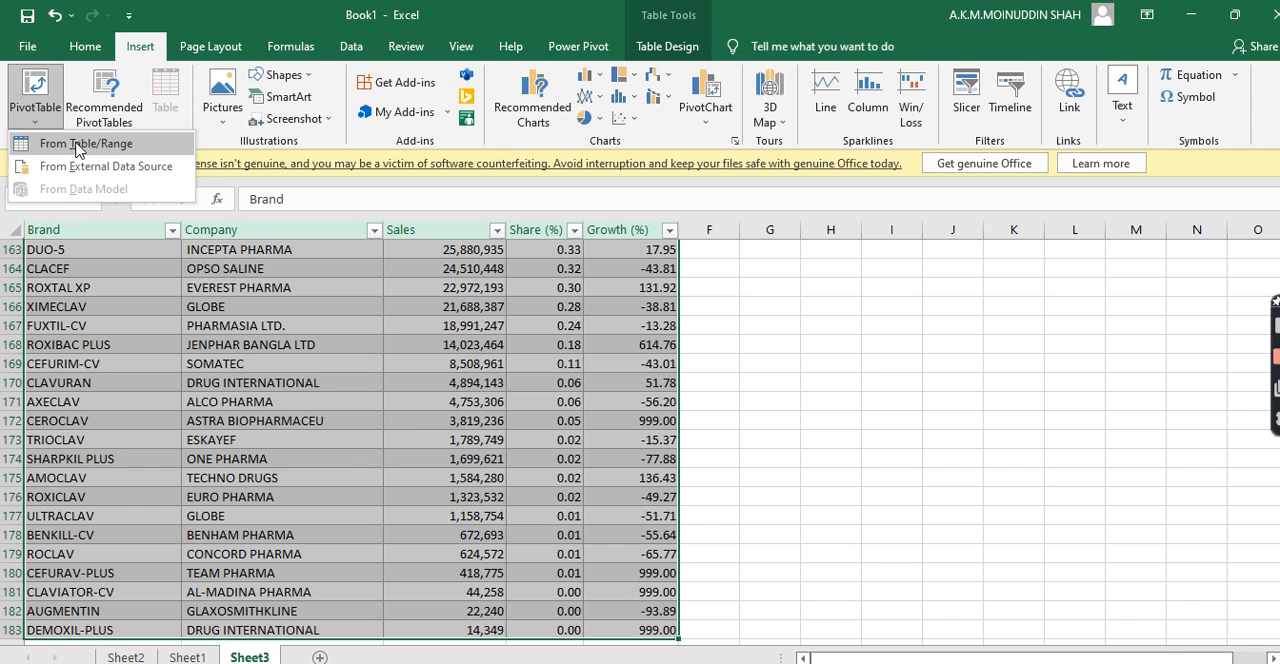
pyautogui.click(78, 150)
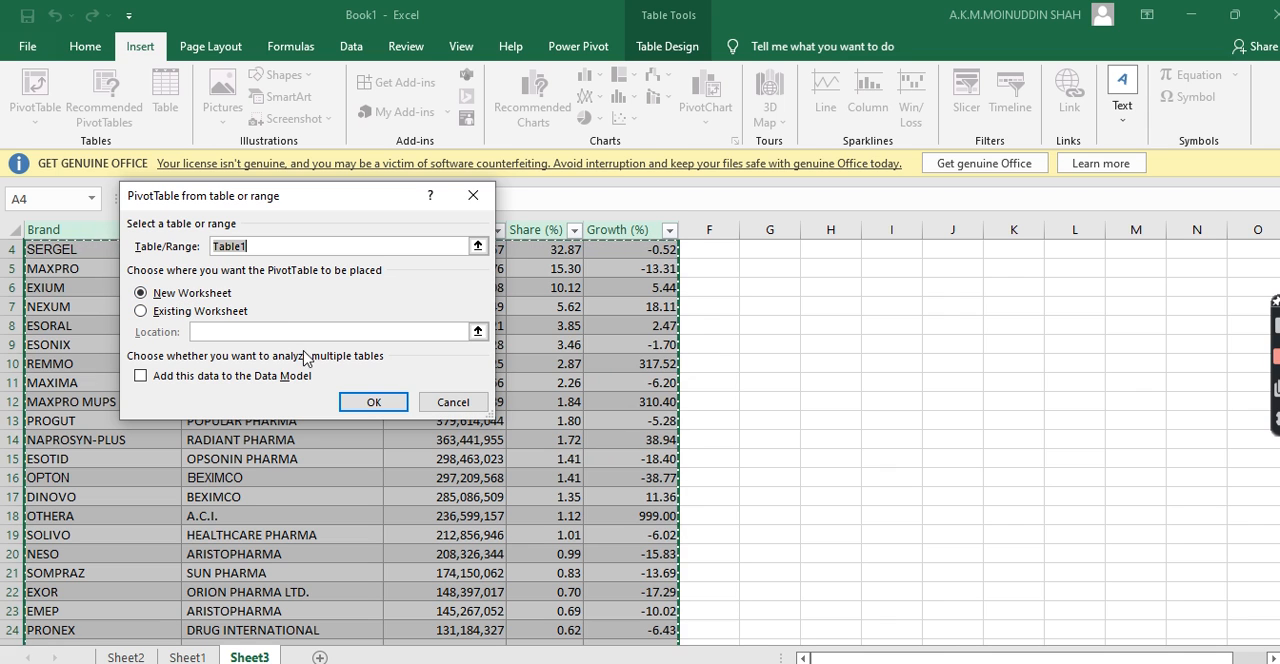
pyautogui.click(373, 401)
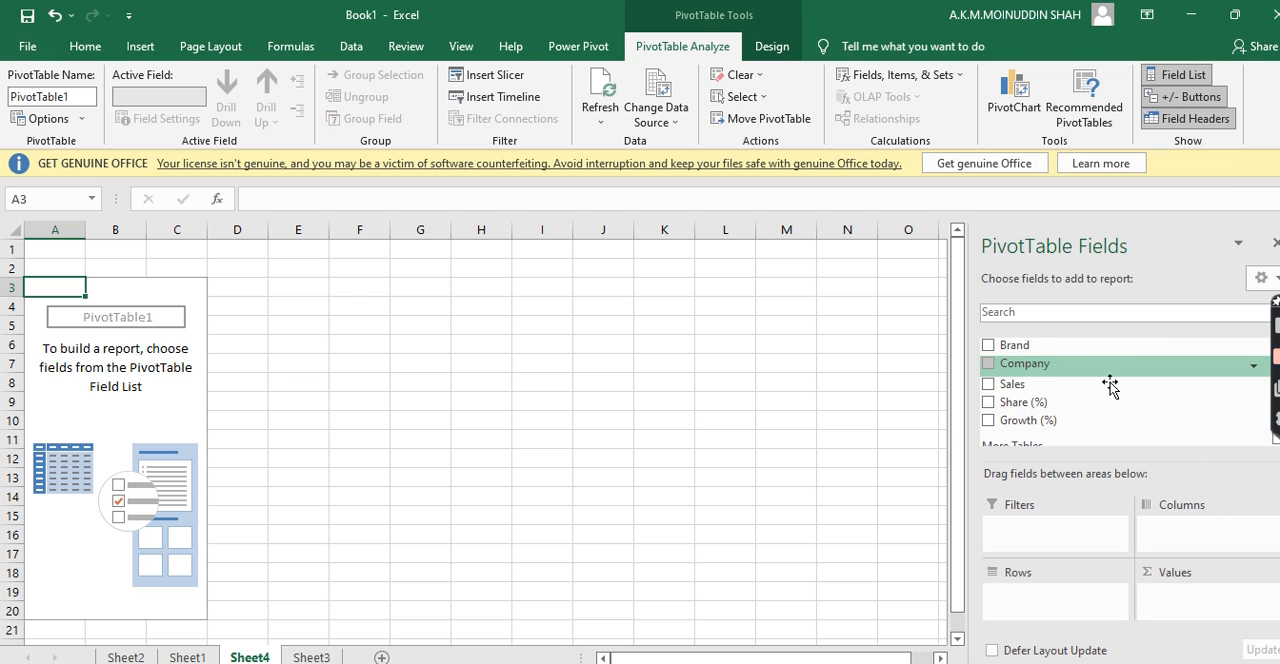
# Add the Company field to the PivotTable's Filters area
pyautogui.moveTo(1063, 366); pyautogui.dragTo(1041, 531)
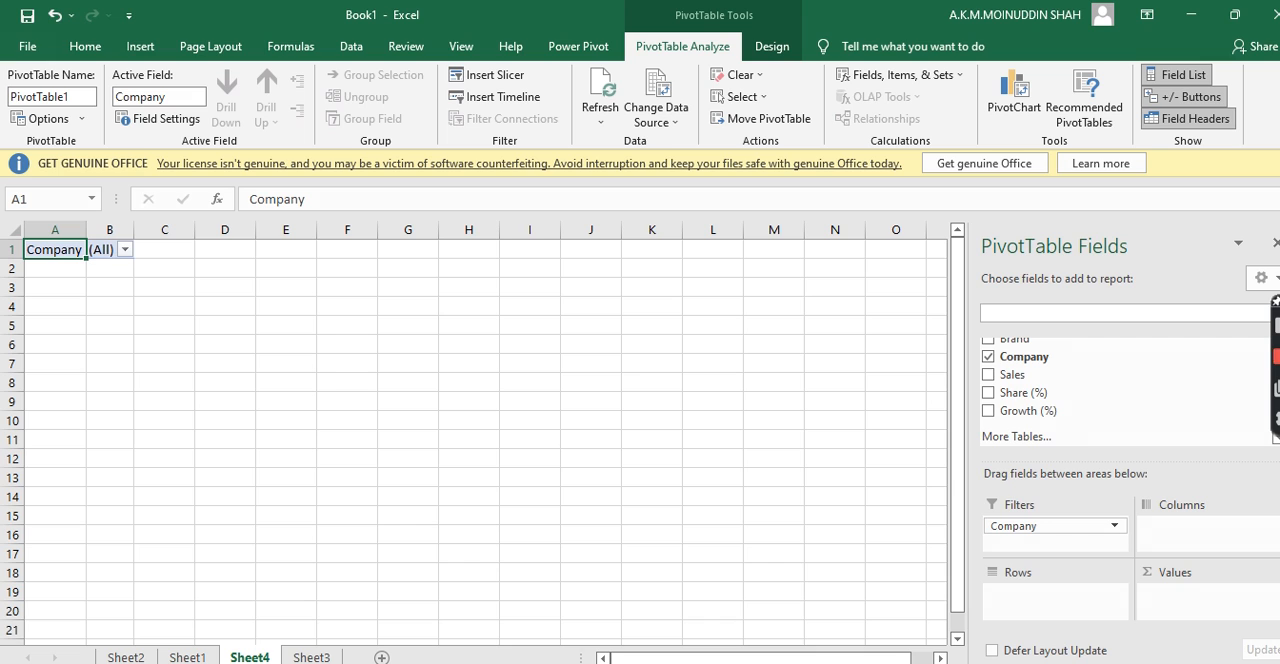
# Add the Brand field to the PivotTable's Rows area
pyautogui.click(1276, 356)
pyautogui.moveTo(1276, 301); pyautogui.dragTo(1262, 165)
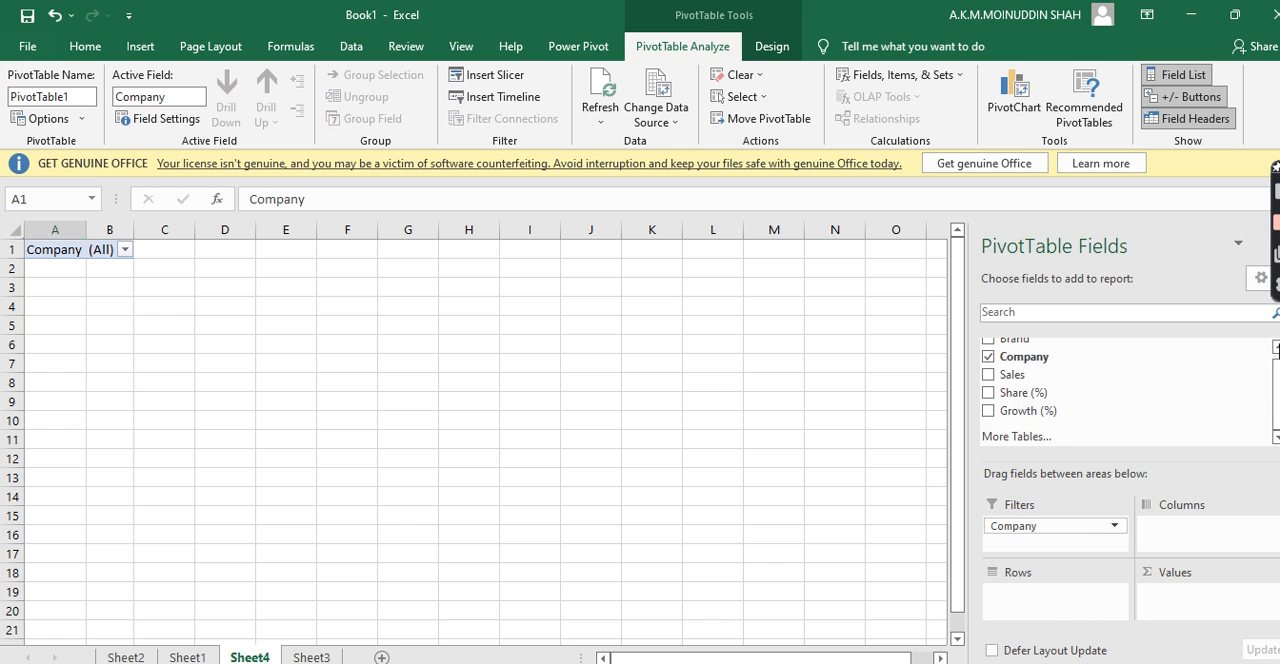
pyautogui.click(1276, 347)
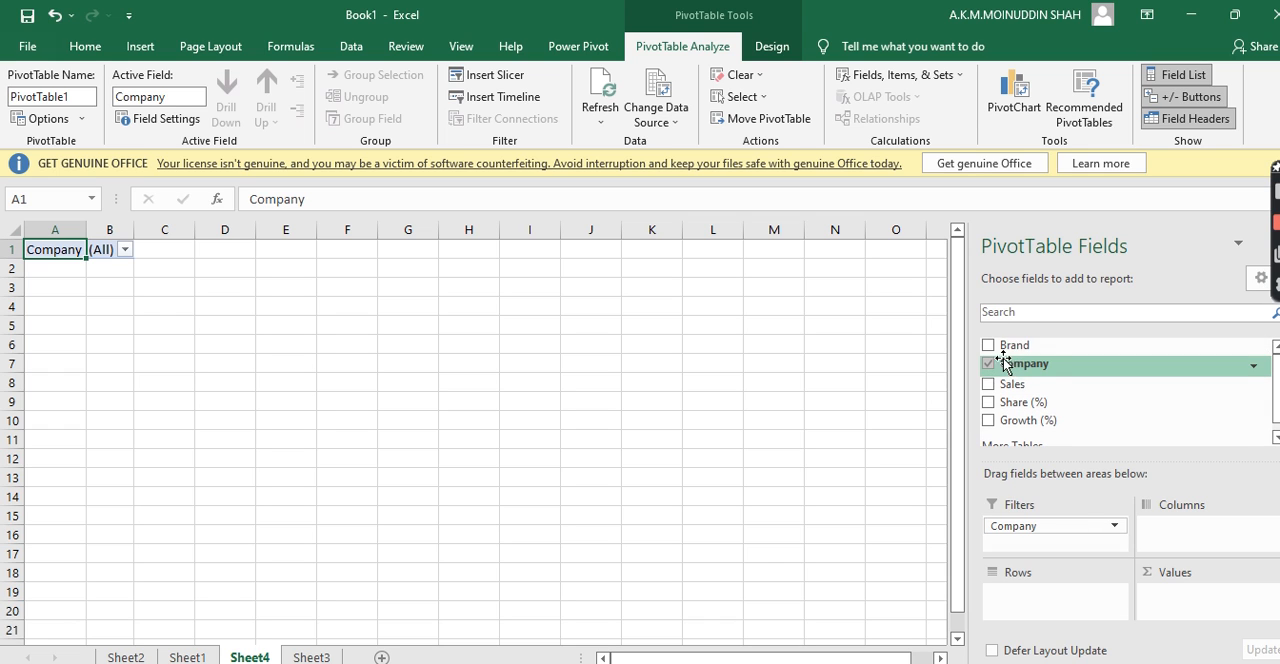
pyautogui.moveTo(1018, 354); pyautogui.dragTo(1033, 598)
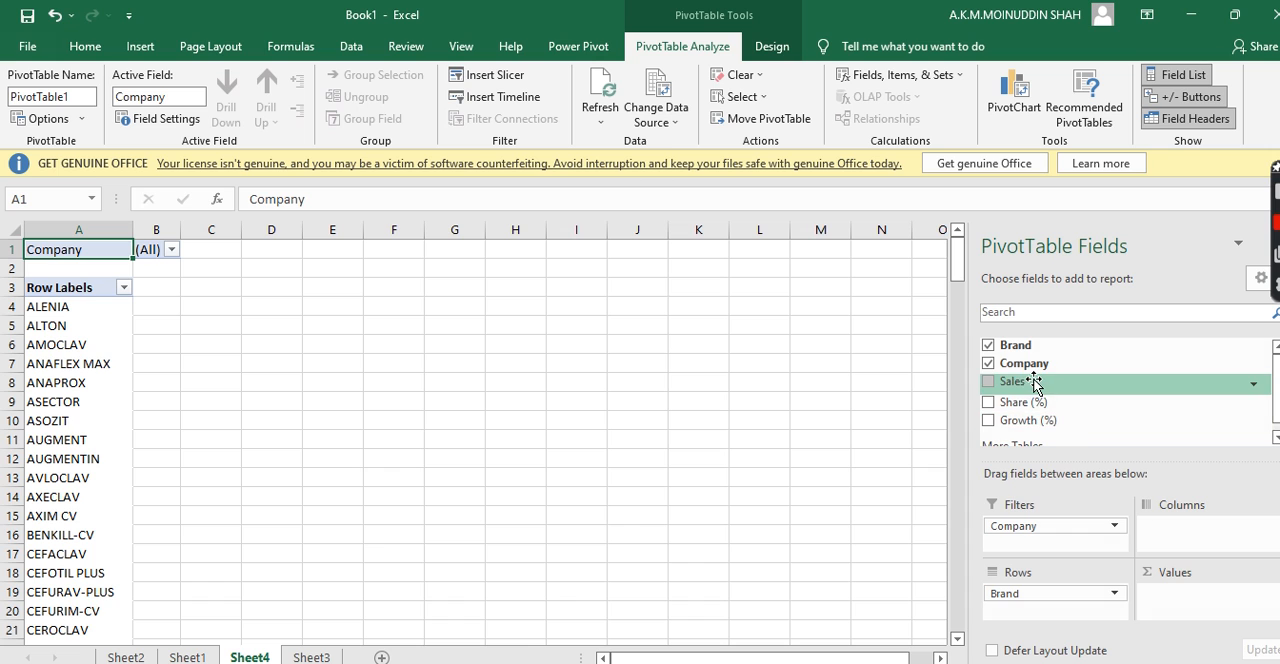
# Add the Sales and Share (%) fields to the PivotTable's Values area as sums
pyautogui.moveTo(1035, 385); pyautogui.dragTo(1157, 597)
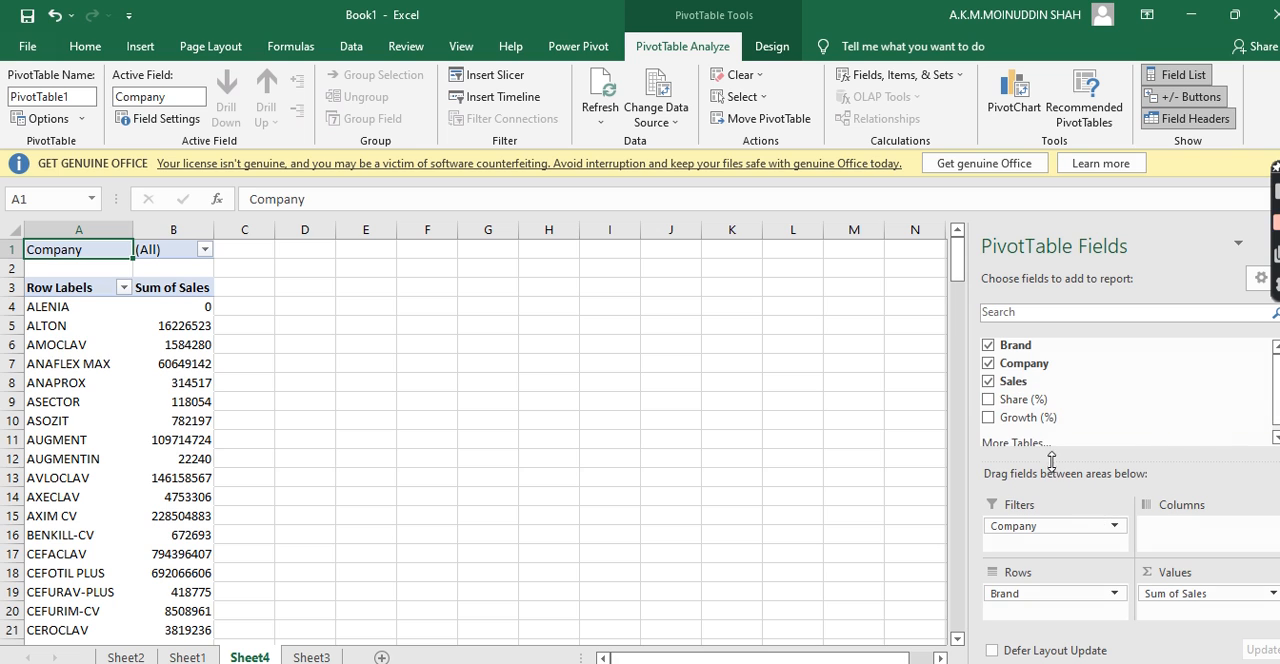
pyautogui.moveTo(1033, 408); pyautogui.dragTo(1168, 612)
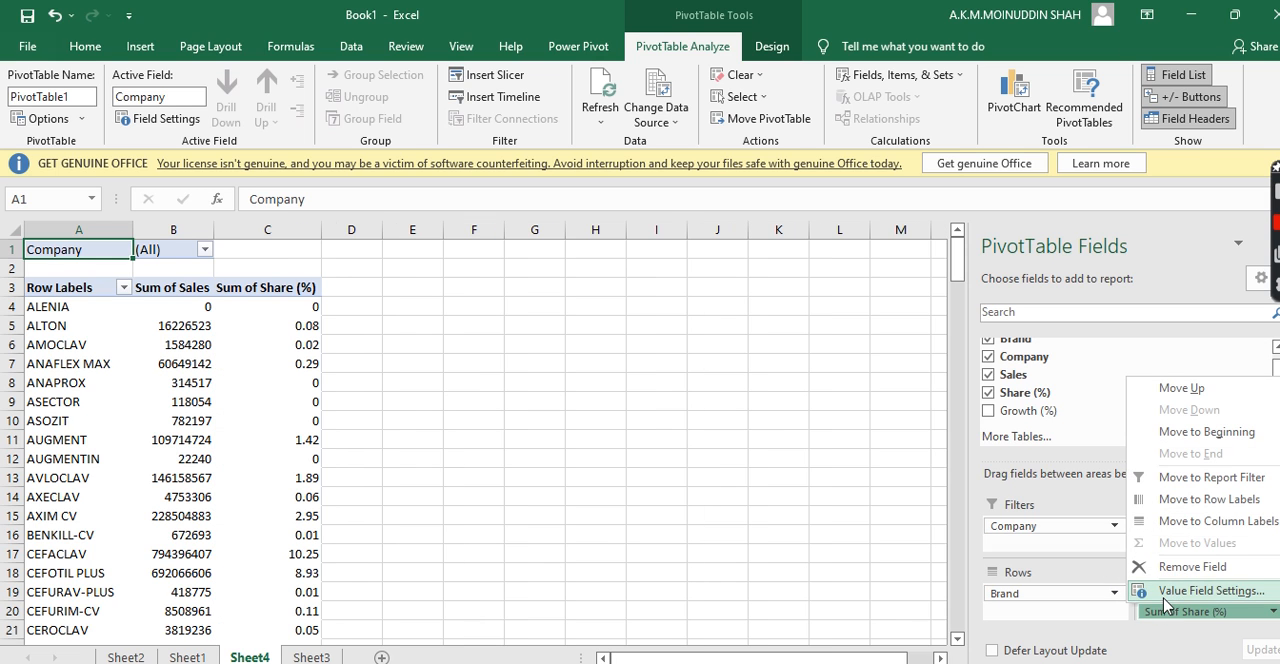
pyautogui.moveTo(1030, 411); pyautogui.dragTo(1170, 626)
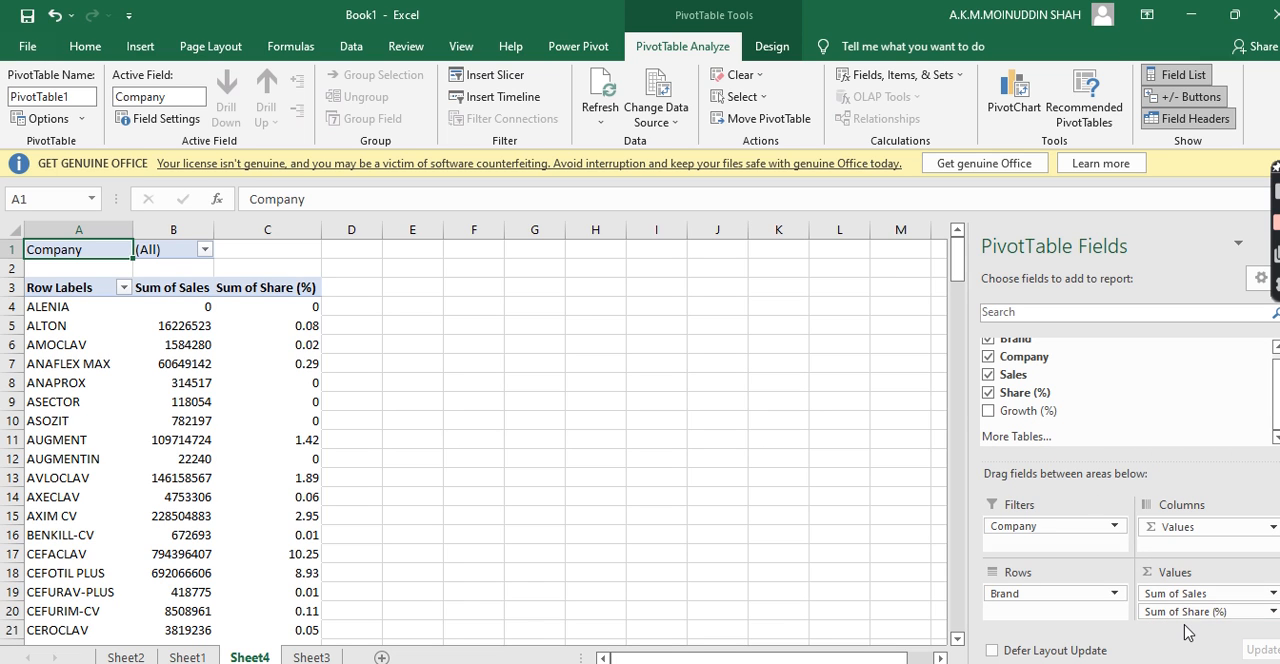
pyautogui.rightClick(406, 478)
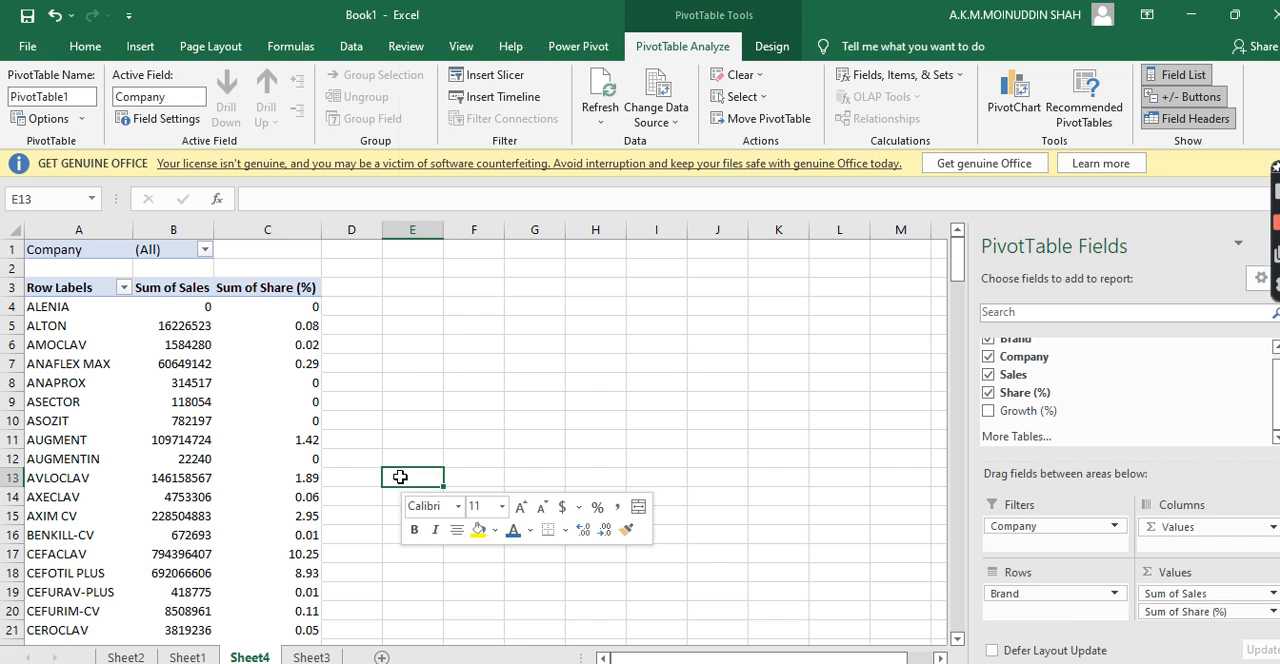
# Look through the PivotTable's brand rows with their sales and share values, and return to the first row
pyautogui.click(182, 468)
pyautogui.click(92, 447)
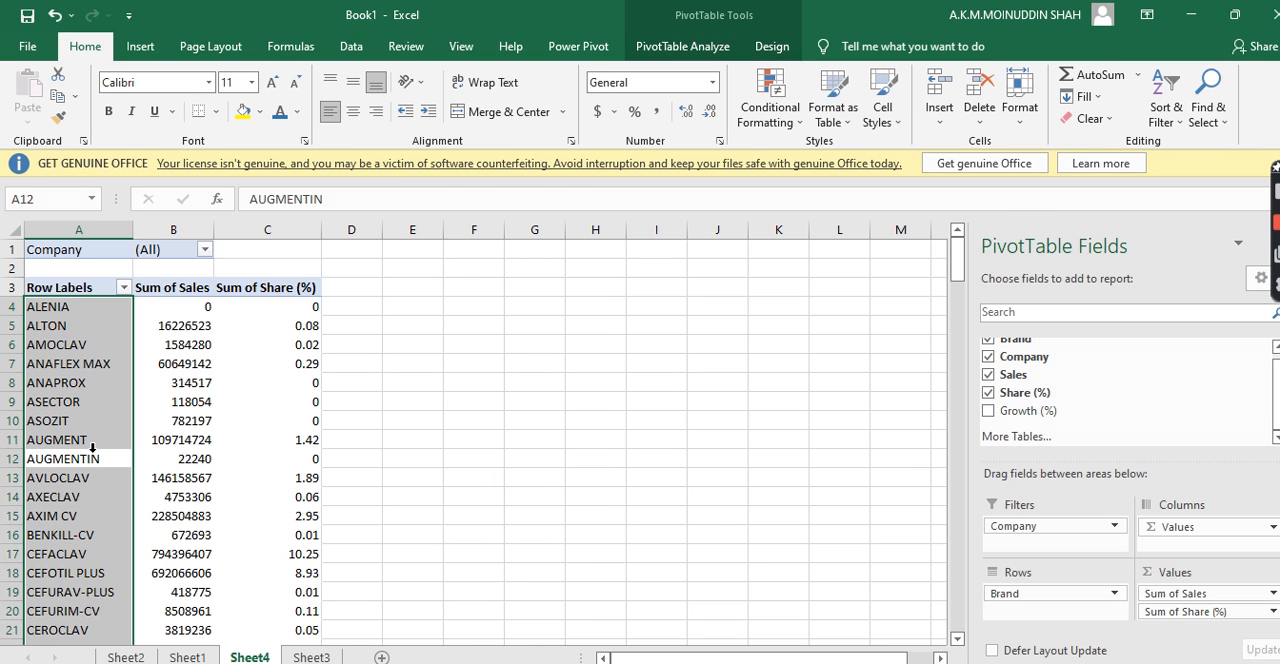
pyautogui.click(66, 404)
pyautogui.click(68, 413)
pyautogui.press('Down')
pyautogui.press('Down')
pyautogui.press('Down')
pyautogui.press('Down')
pyautogui.press('Down')
pyautogui.press('Down')
pyautogui.press('Down')
pyautogui.press('Down')
pyautogui.press('Down')
pyautogui.press('Down')
pyautogui.press('Down')
pyautogui.press('Down')
pyautogui.press('Down')
pyautogui.press('Down')
pyautogui.press('Down')
pyautogui.press('Down')
pyautogui.press('Down')
pyautogui.press('Down')
pyautogui.press('Down')
pyautogui.press('Down')
pyautogui.press('Down')
pyautogui.press('Down')
pyautogui.press('Down')
pyautogui.press('Down')
pyautogui.press('Down')
pyautogui.press('Down')
pyautogui.press('Down')
pyautogui.press('Down')
pyautogui.press('Down')
pyautogui.press('Down')
pyautogui.press('Down')
pyautogui.press('Down')
pyautogui.press('Down')
pyautogui.press('Down')
pyautogui.press('Down')
pyautogui.press('Down')
pyautogui.press('Down')
pyautogui.press('Down')
pyautogui.press('Down')
pyautogui.press('Down')
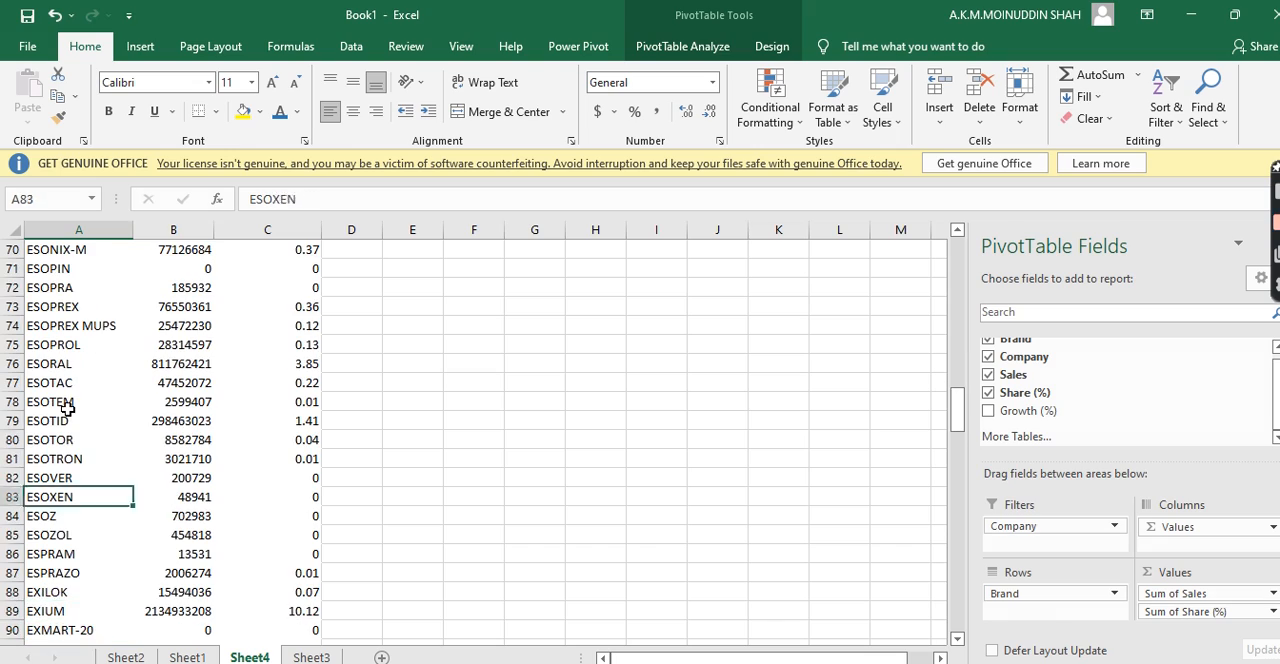
pyautogui.press('Up')
pyautogui.press('Up')
pyautogui.press('Up')
pyautogui.press('Up')
pyautogui.press('Up')
pyautogui.press('Up')
pyautogui.press('Up')
pyautogui.press('Up')
pyautogui.press('Up')
pyautogui.press('Up')
pyautogui.press('Up')
pyautogui.press('Up')
pyautogui.press('Up')
pyautogui.press('Up')
pyautogui.press('Up')
pyautogui.press('Up')
pyautogui.press('Up')
pyautogui.press('Up')
pyautogui.press('Up')
pyautogui.press('Up')
pyautogui.press('Up')
pyautogui.press('Up')
pyautogui.press('Up')
pyautogui.press('Up')
pyautogui.press('Up')
pyautogui.press('Up')
pyautogui.press('Up')
pyautogui.press('Up')
pyautogui.press('Up')
pyautogui.press('Up')
pyautogui.press('Up')
pyautogui.press('Up')
pyautogui.press('Up')
pyautogui.press('Up')
pyautogui.press('Up')
pyautogui.press('Up')
pyautogui.press('Up')
pyautogui.press('Up')
pyautogui.press('Up')
pyautogui.press('Up')
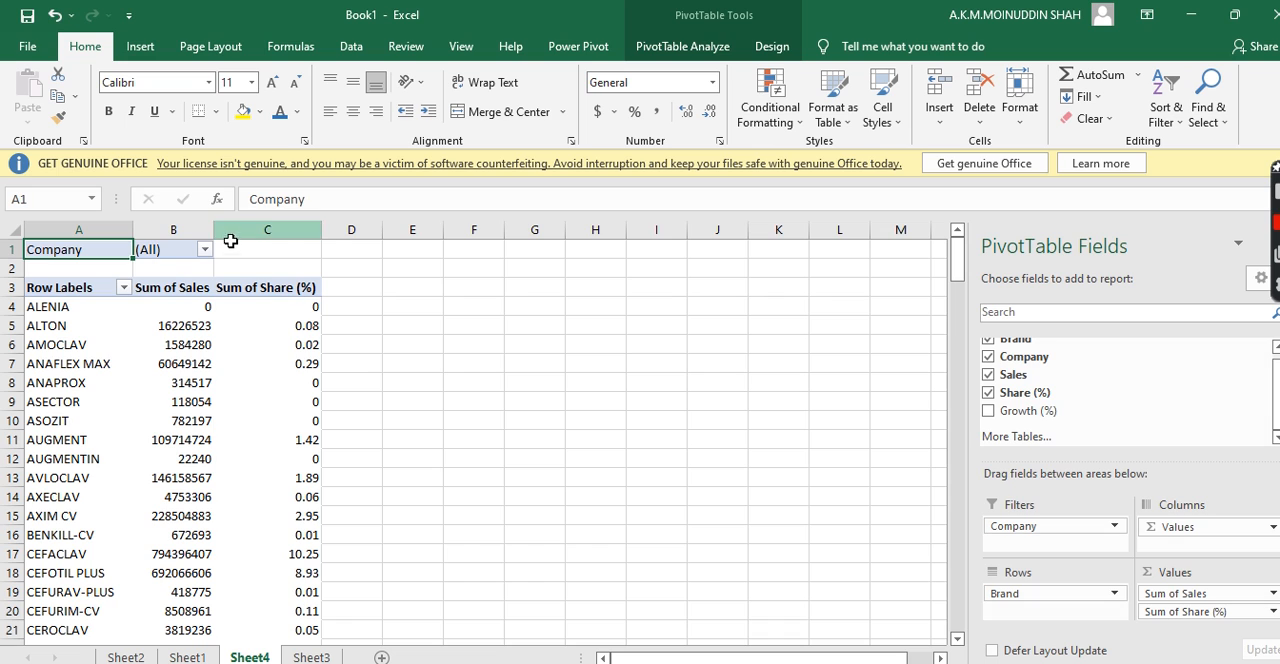
# Filter the PivotTable's Company field to ARISTOPHARMA only, with multiple item selection enabled
pyautogui.click(204, 250)
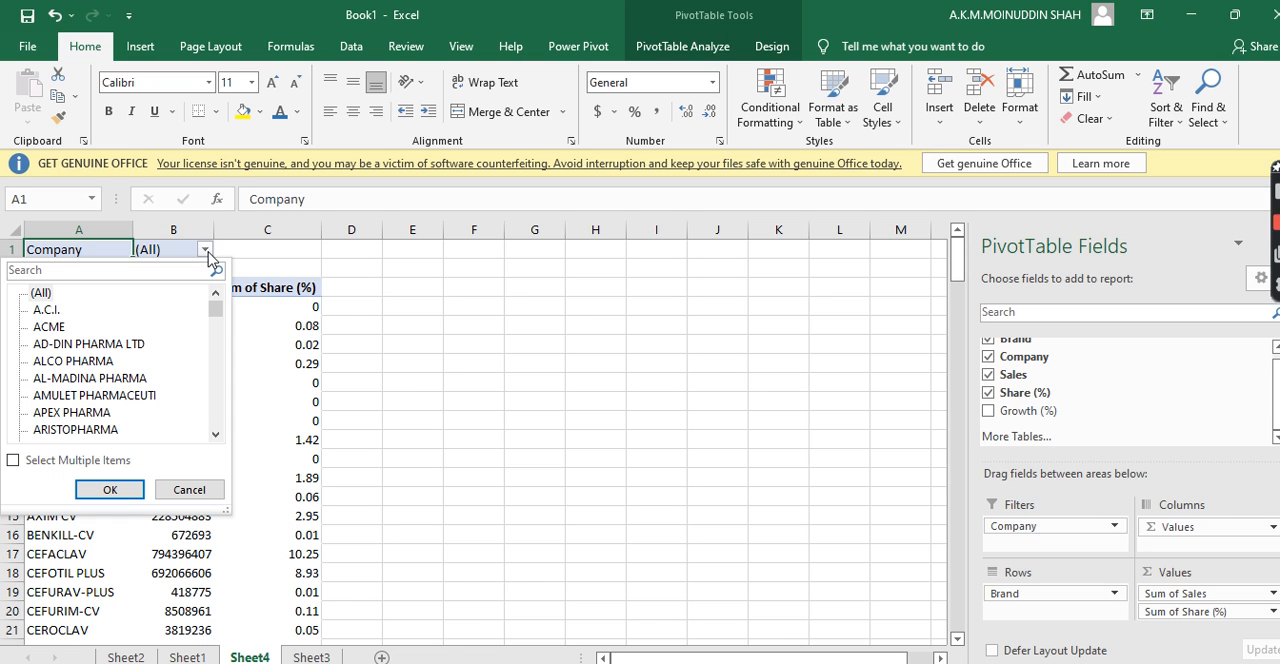
pyautogui.moveTo(220, 314); pyautogui.dragTo(213, 272)
pyautogui.click(215, 395)
pyautogui.click(215, 388)
pyautogui.click(215, 388)
pyautogui.click(215, 388)
pyautogui.click(215, 388)
pyautogui.moveTo(215, 375); pyautogui.dragTo(226, 280)
pyautogui.click(13, 460)
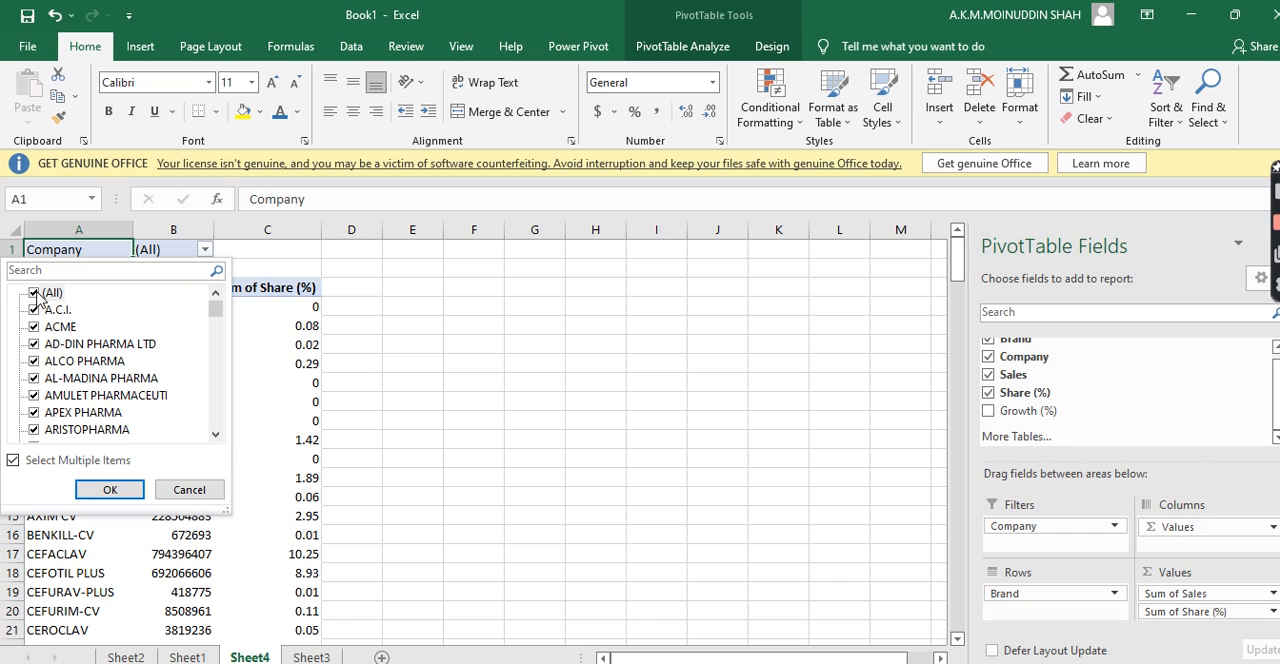
pyautogui.click(35, 293)
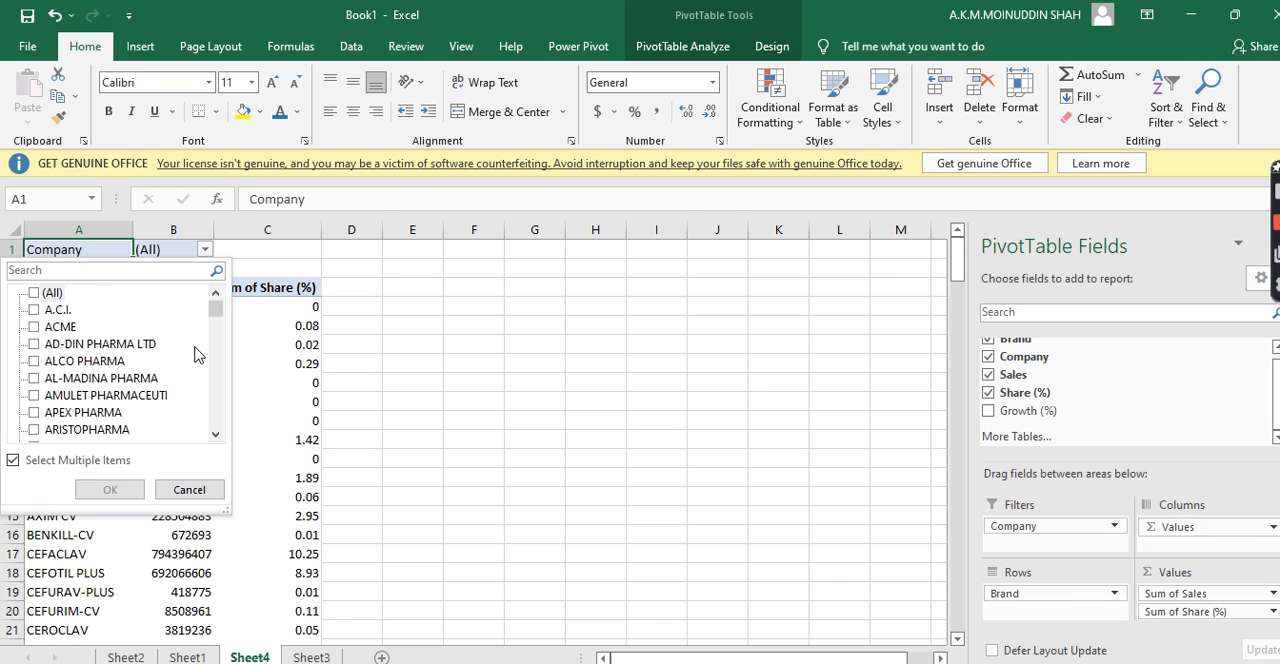
pyautogui.moveTo(216, 311); pyautogui.dragTo(216, 315)
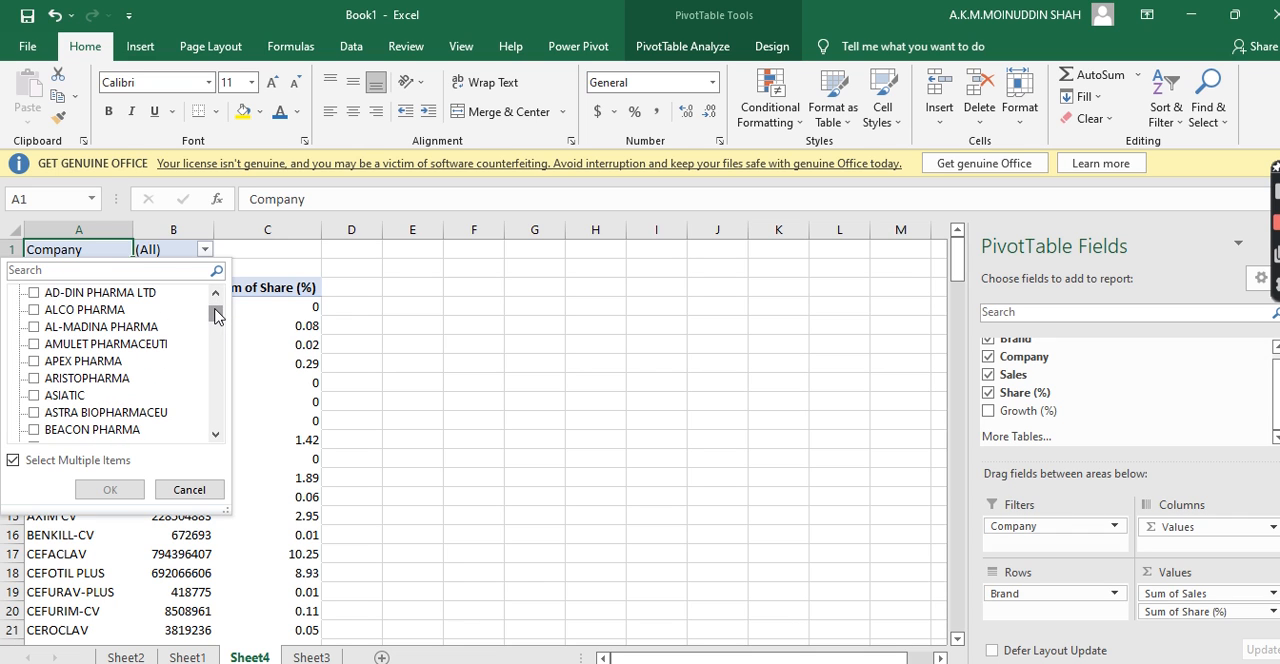
pyautogui.click(33, 379)
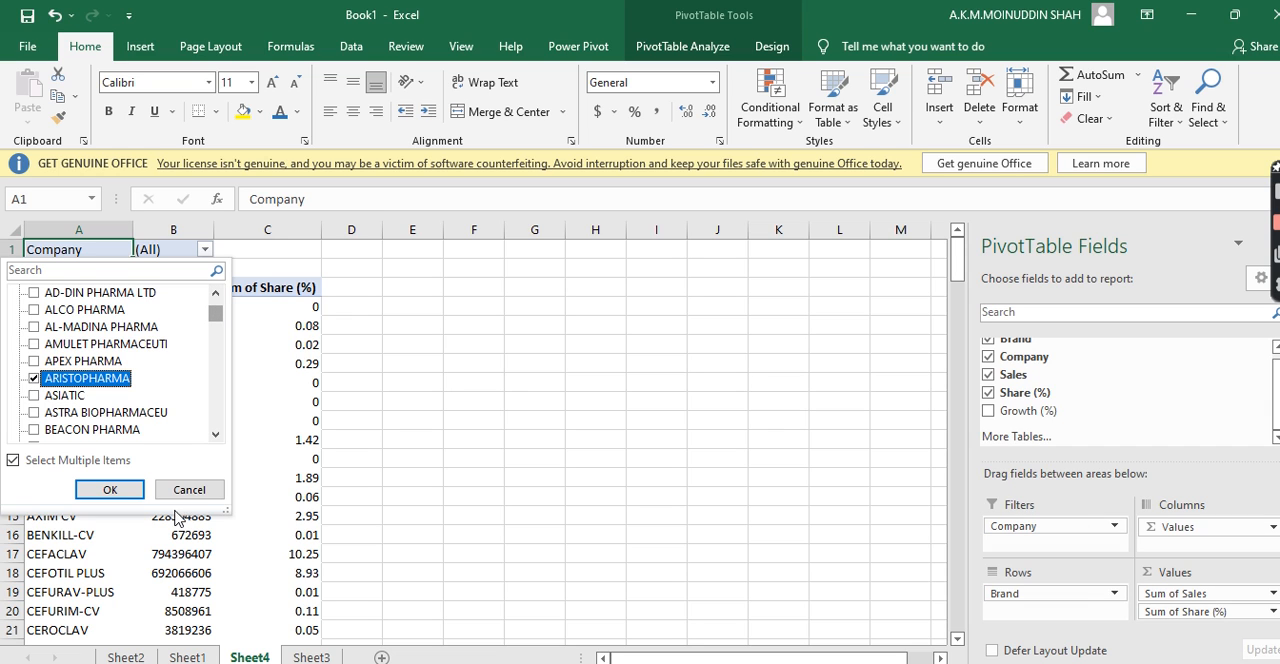
pyautogui.click(110, 490)
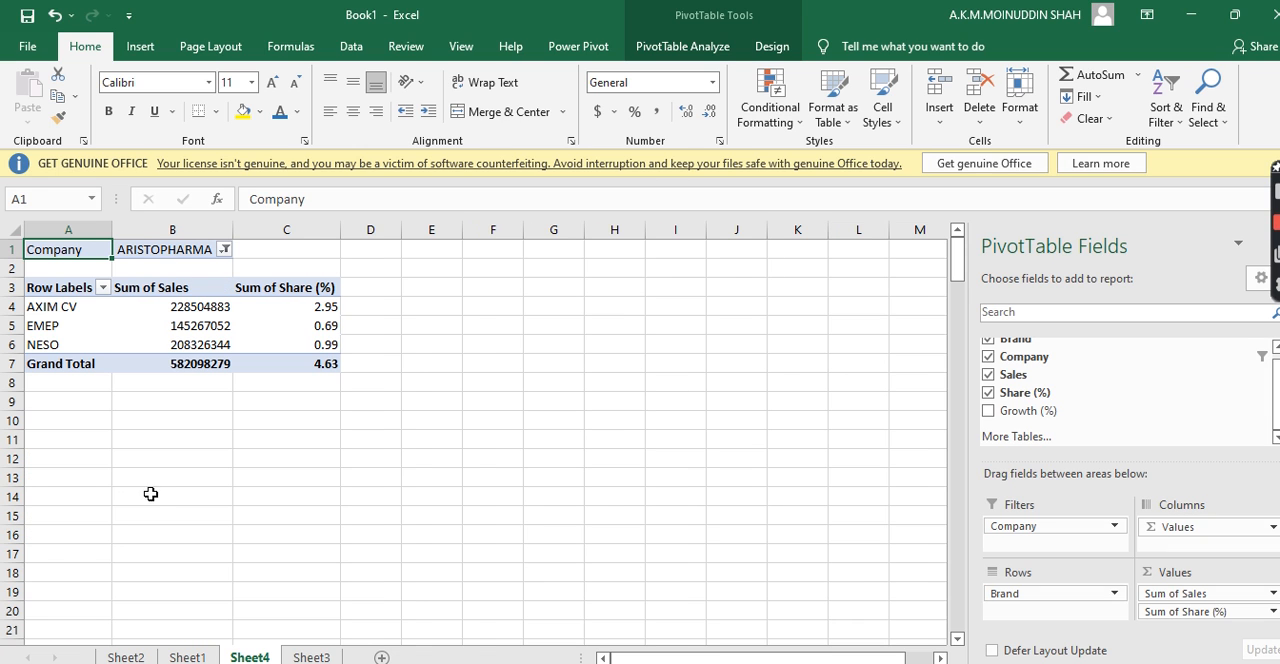
# Check the brand name, sales and share values in the AXIM CV row
pyautogui.click(152, 494)
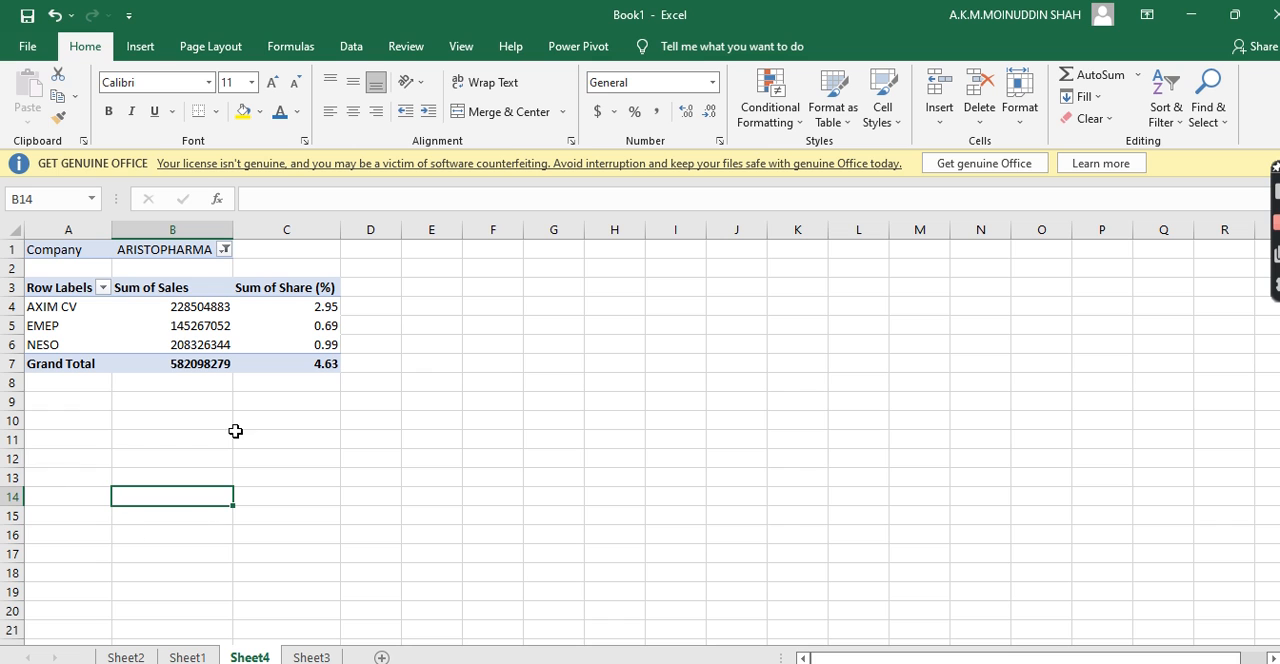
pyautogui.click(57, 306)
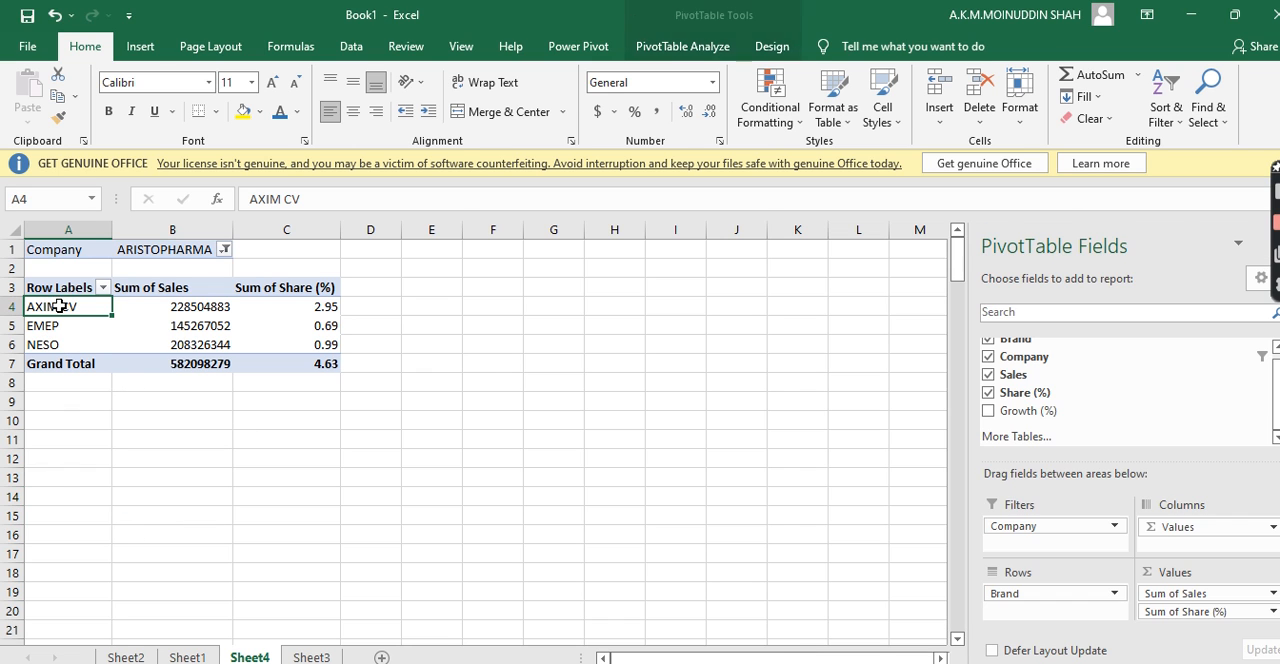
pyautogui.click(173, 307)
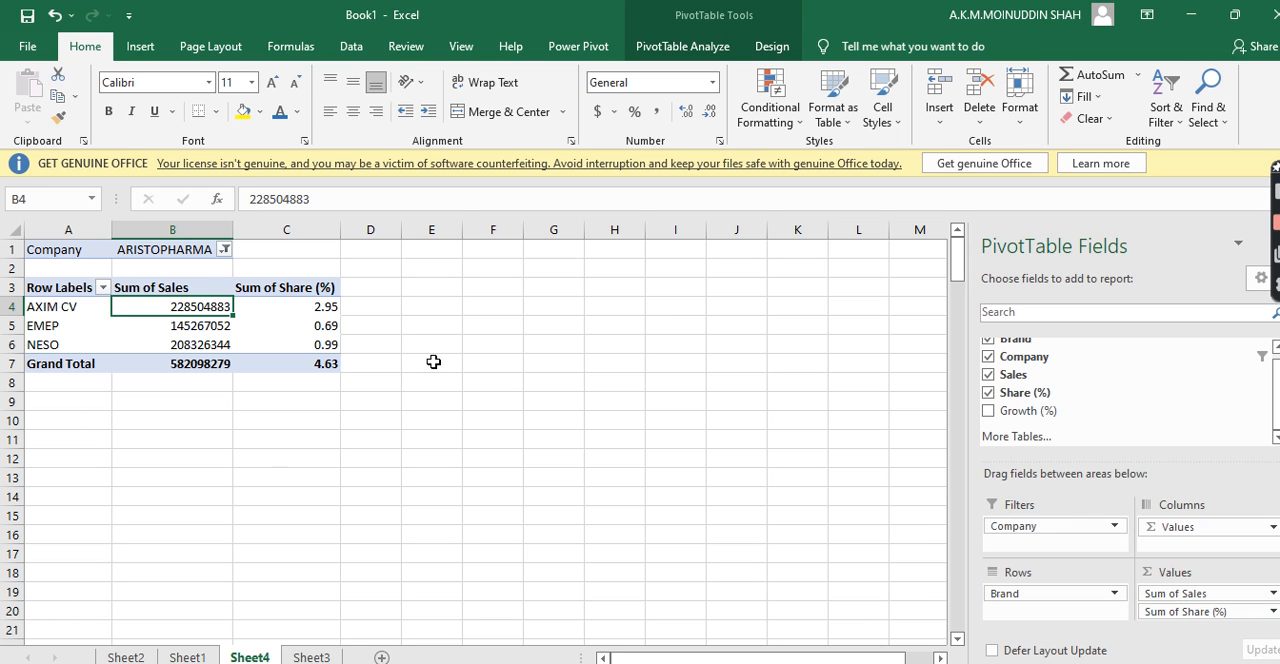
pyautogui.click(298, 310)
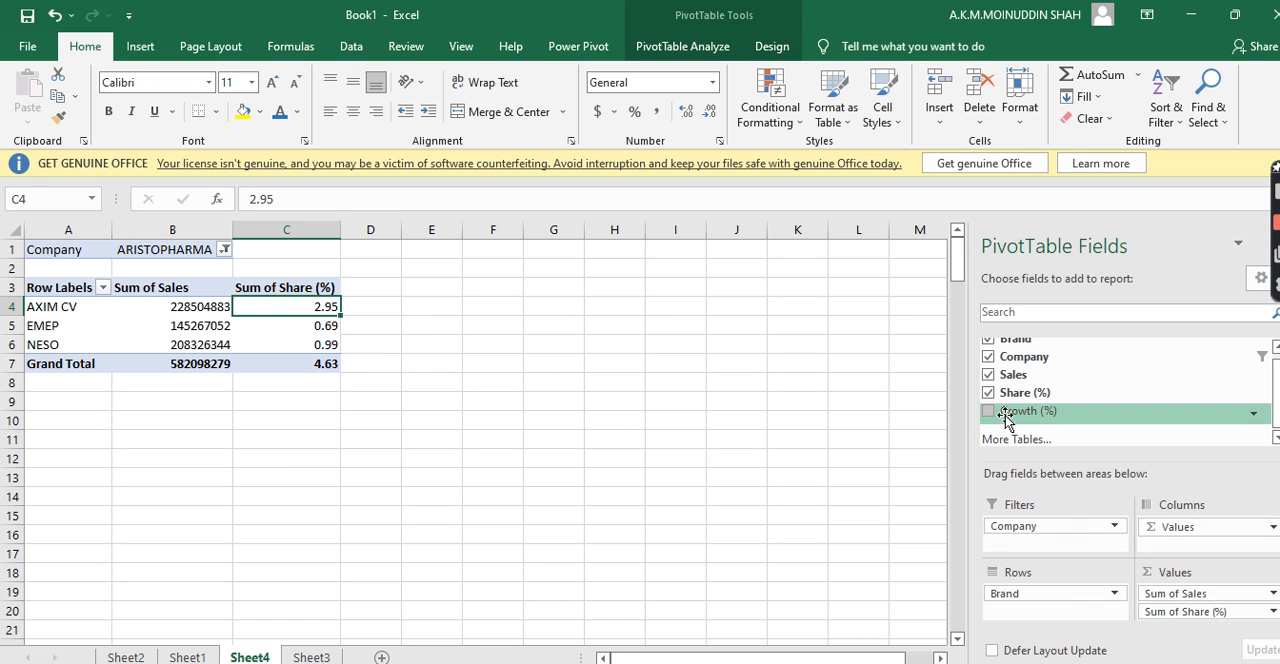
# Undo the company filter and add the Growth (%) field to the PivotTable's Values area
pyautogui.moveTo(1003, 411)
pyautogui.mouseDown()
pyautogui.moveTo(1013, 437)
pyautogui.moveTo(1018, 428)
pyautogui.mouseUp()
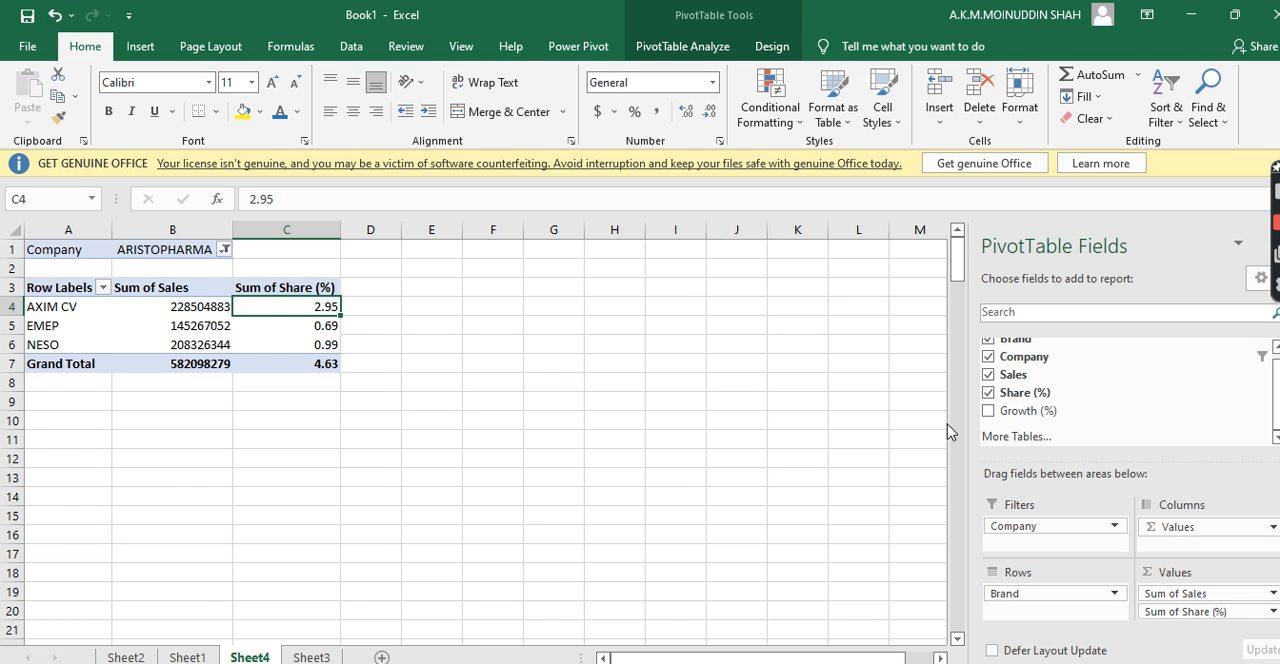
pyautogui.hotkey('ctrl', 'z')
pyautogui.moveTo(1054, 410); pyautogui.dragTo(1195, 620)
pyautogui.rightClick(608, 476)
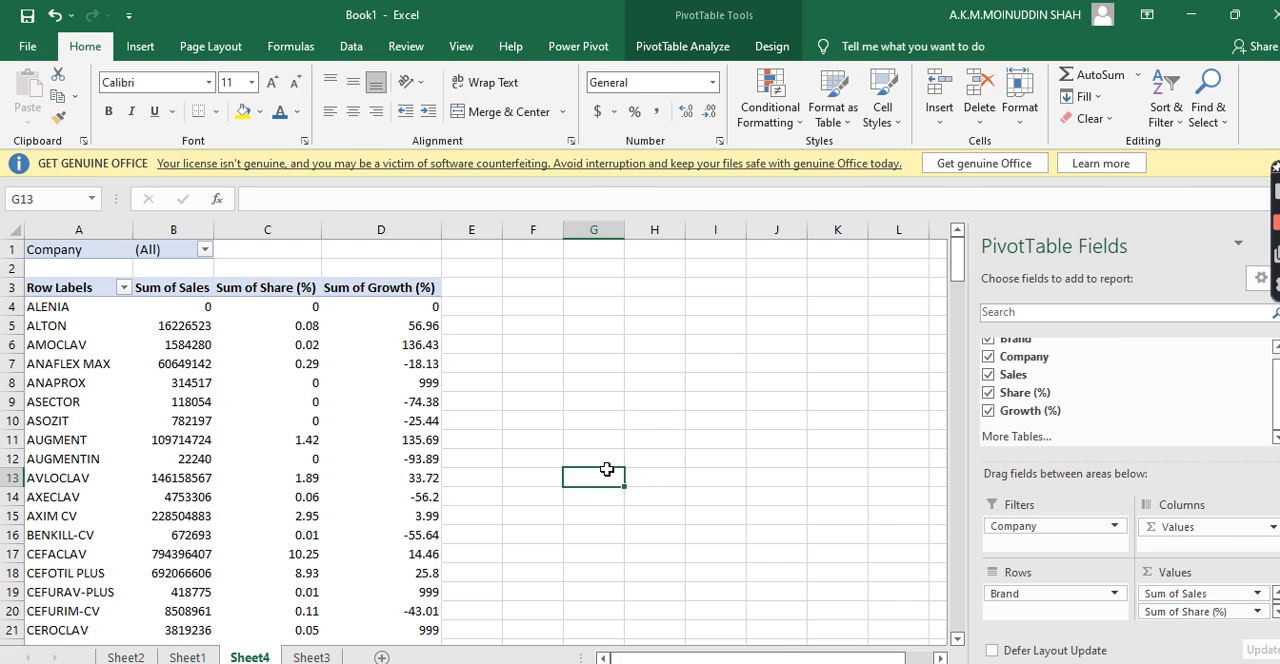
pyautogui.press('Escape')
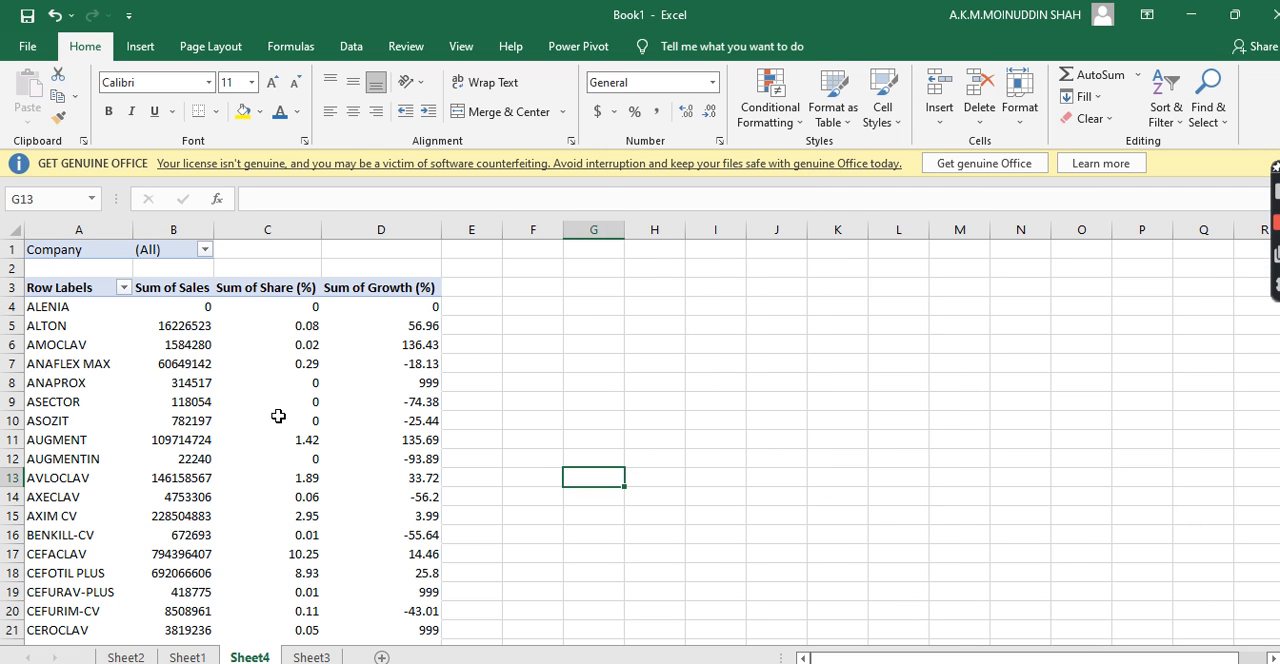
# Enable multiple item selection in the Company filter, clear all companies and show only ARISTOPHARMA
pyautogui.click(205, 251)
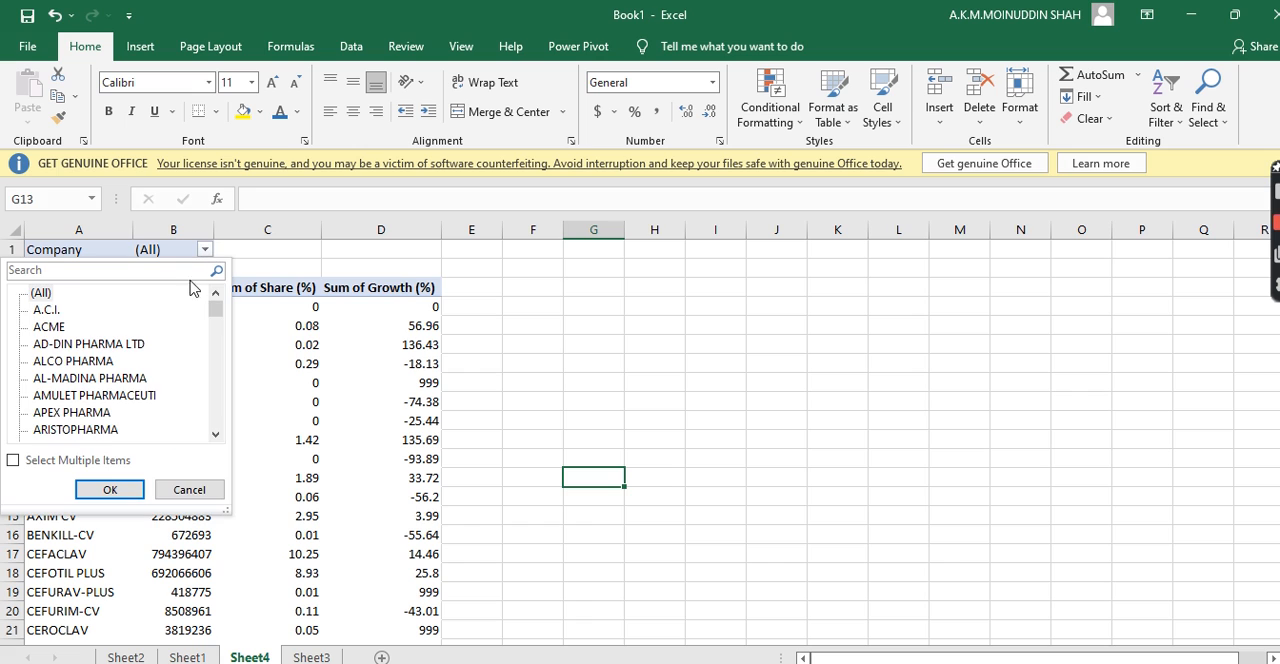
pyautogui.click(13, 461)
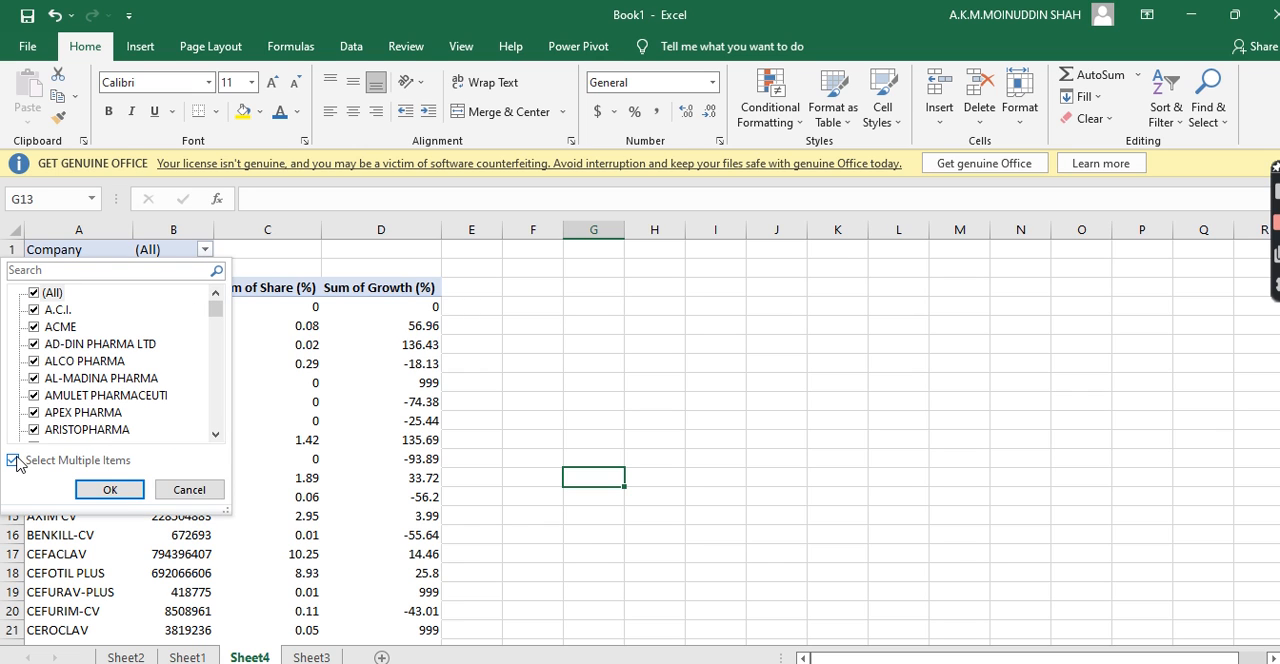
pyautogui.click(40, 293)
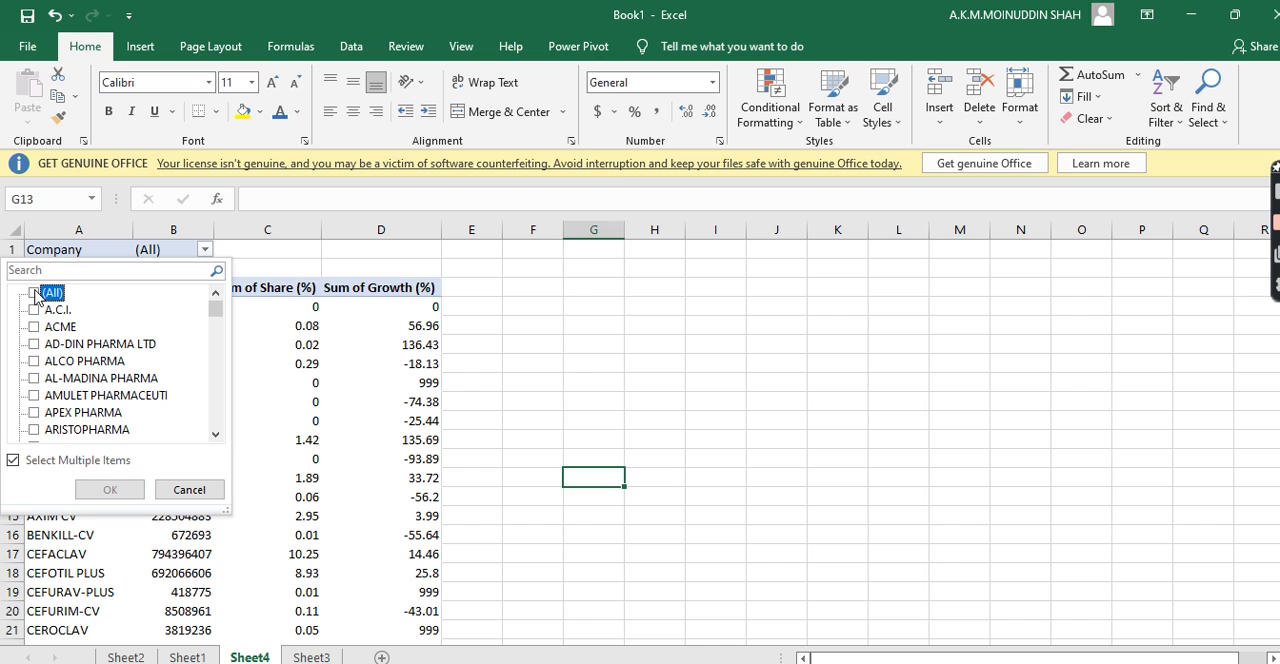
pyautogui.moveTo(216, 435); pyautogui.dragTo(216, 435)
pyautogui.click(216, 437)
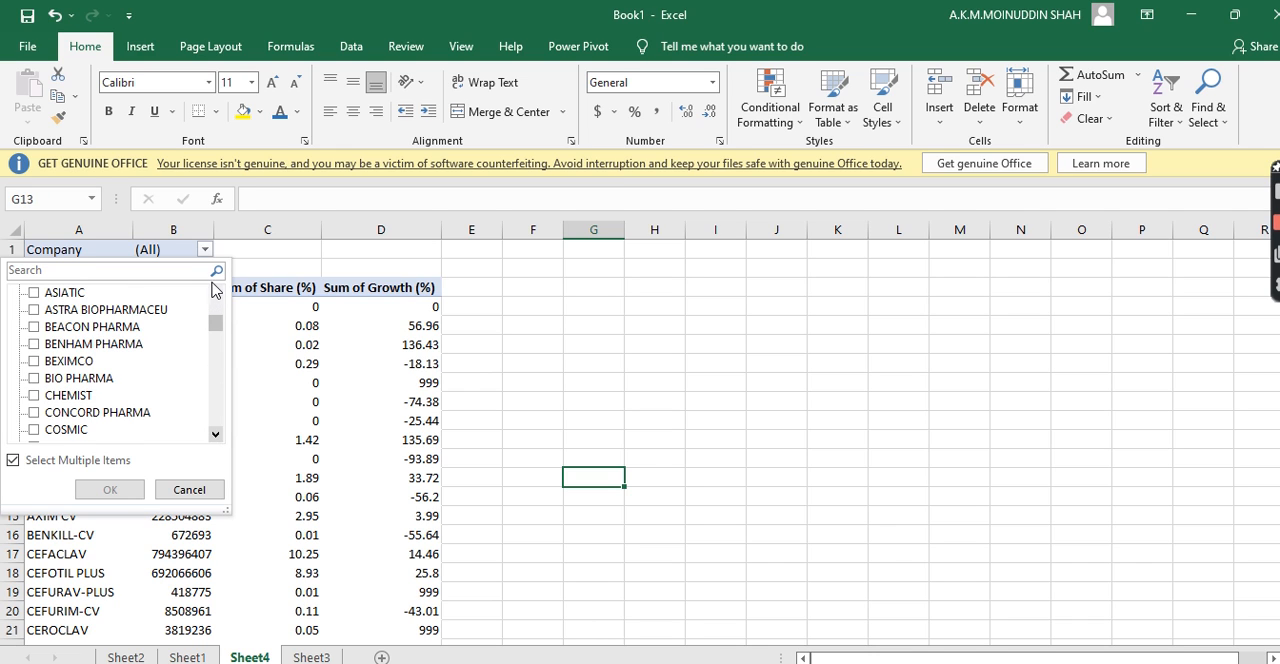
pyautogui.click(215, 293)
pyautogui.click(215, 293)
pyautogui.click(215, 293)
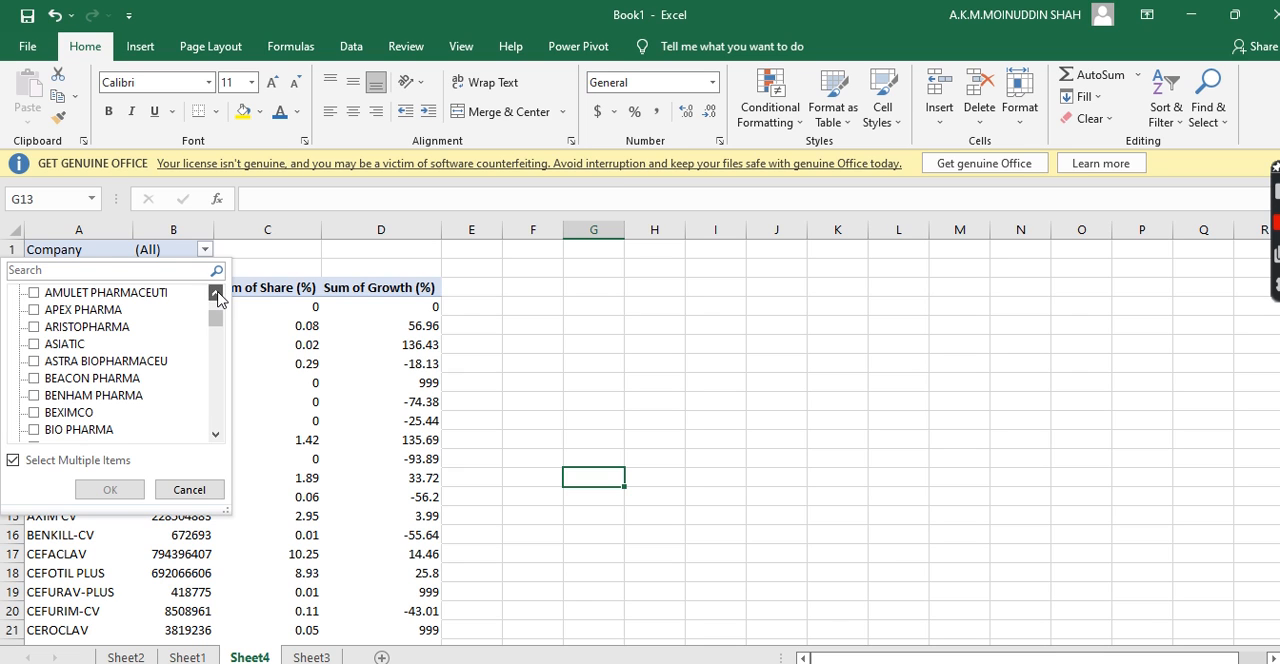
pyautogui.click(35, 328)
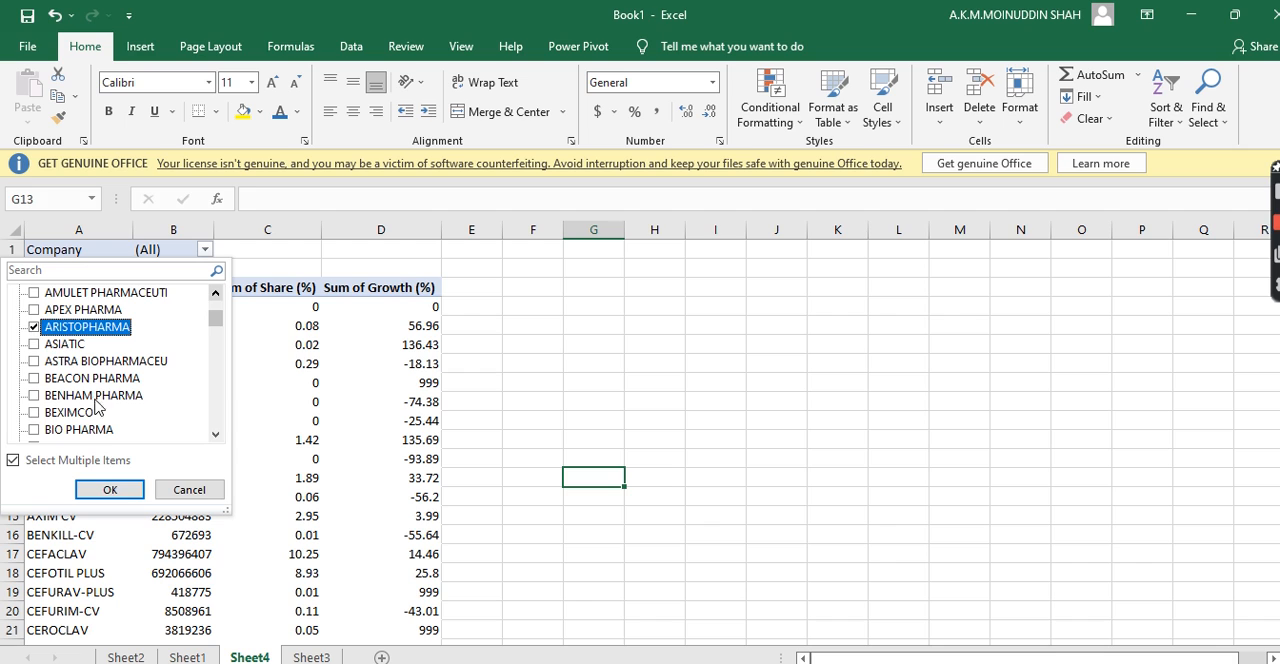
pyautogui.click(110, 489)
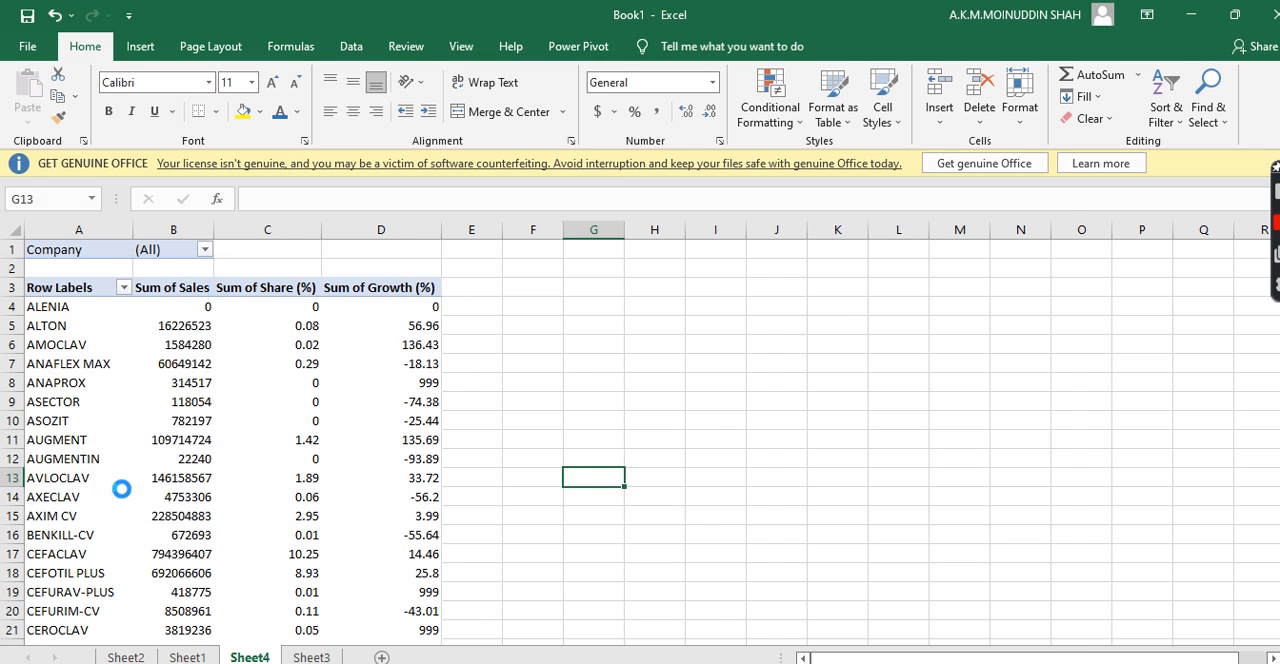
# Check the sales, share and growth values of the AXIM CV brand in the filtered PivotTable
pyautogui.click(133, 478)
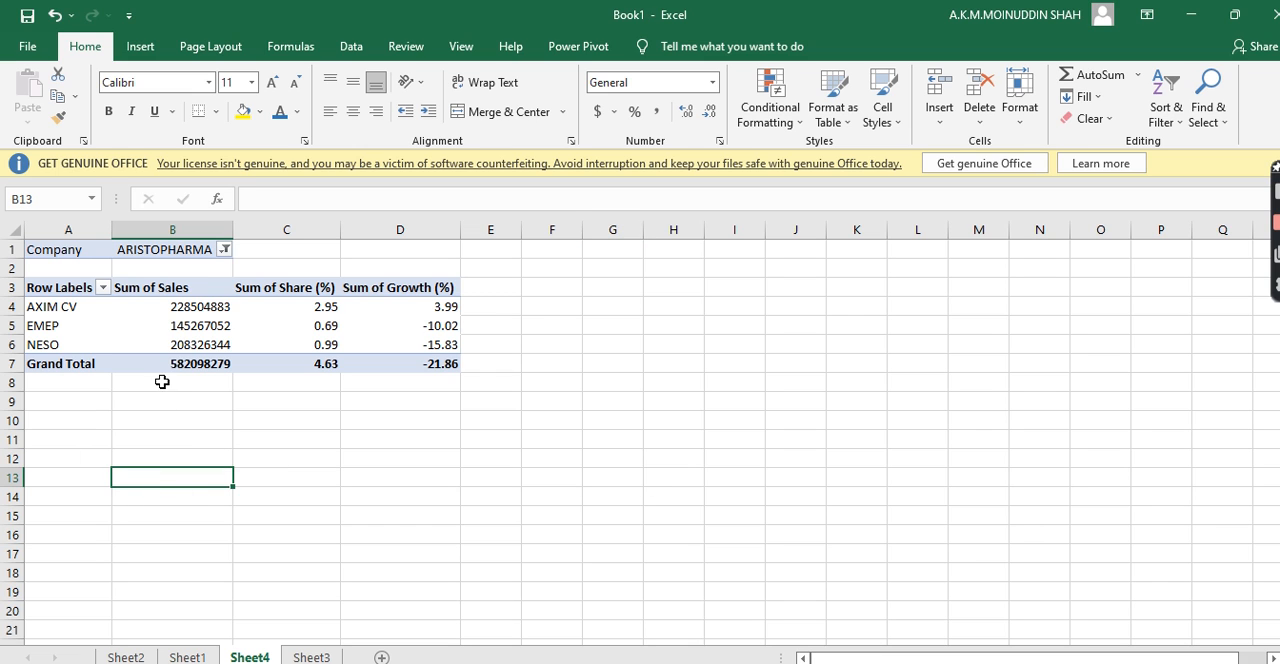
pyautogui.click(185, 309)
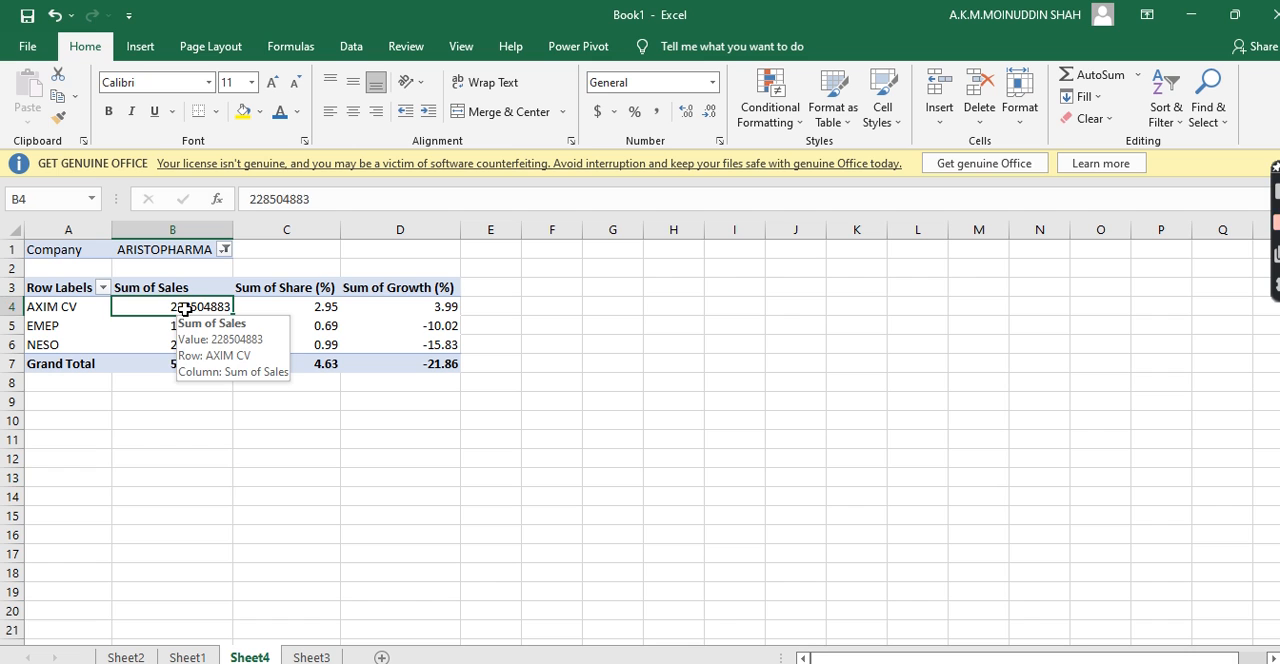
pyautogui.click(45, 308)
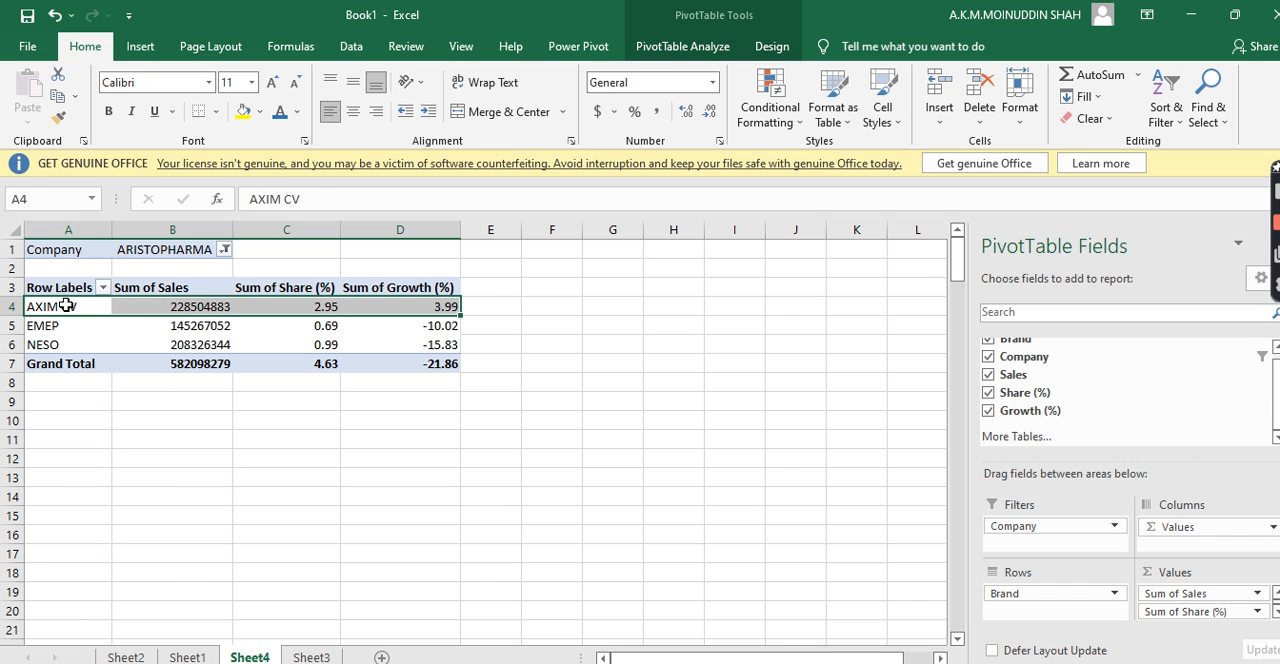
pyautogui.click(255, 307)
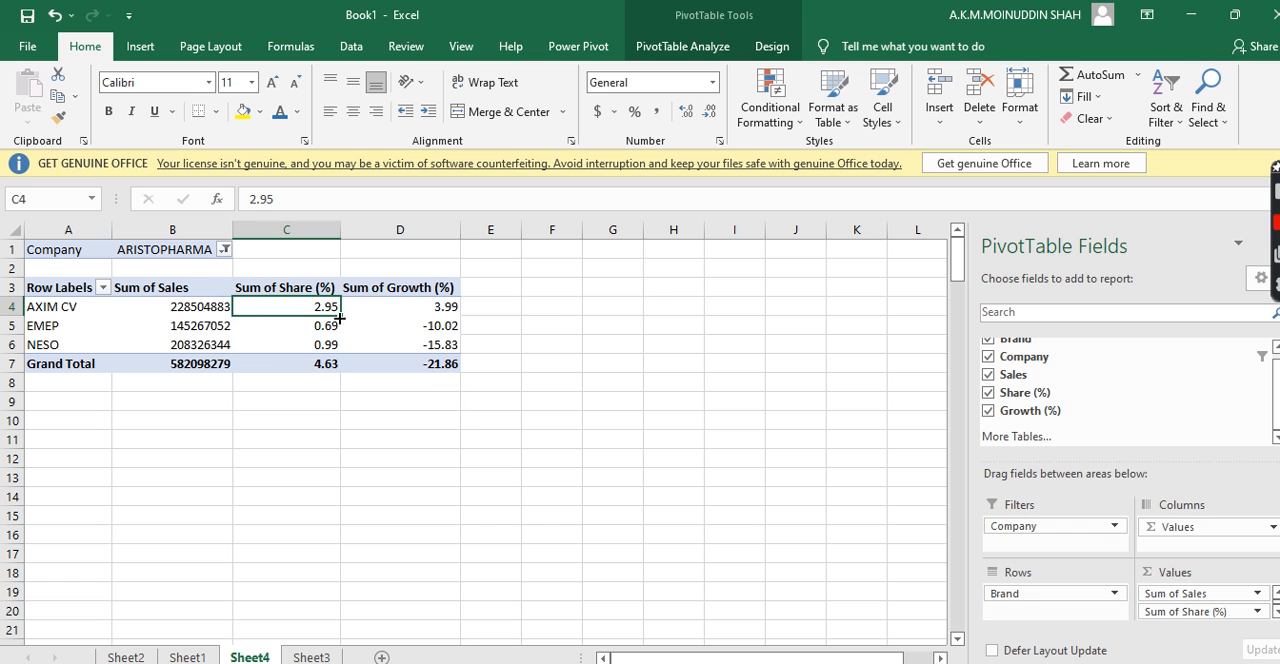
pyautogui.click(408, 307)
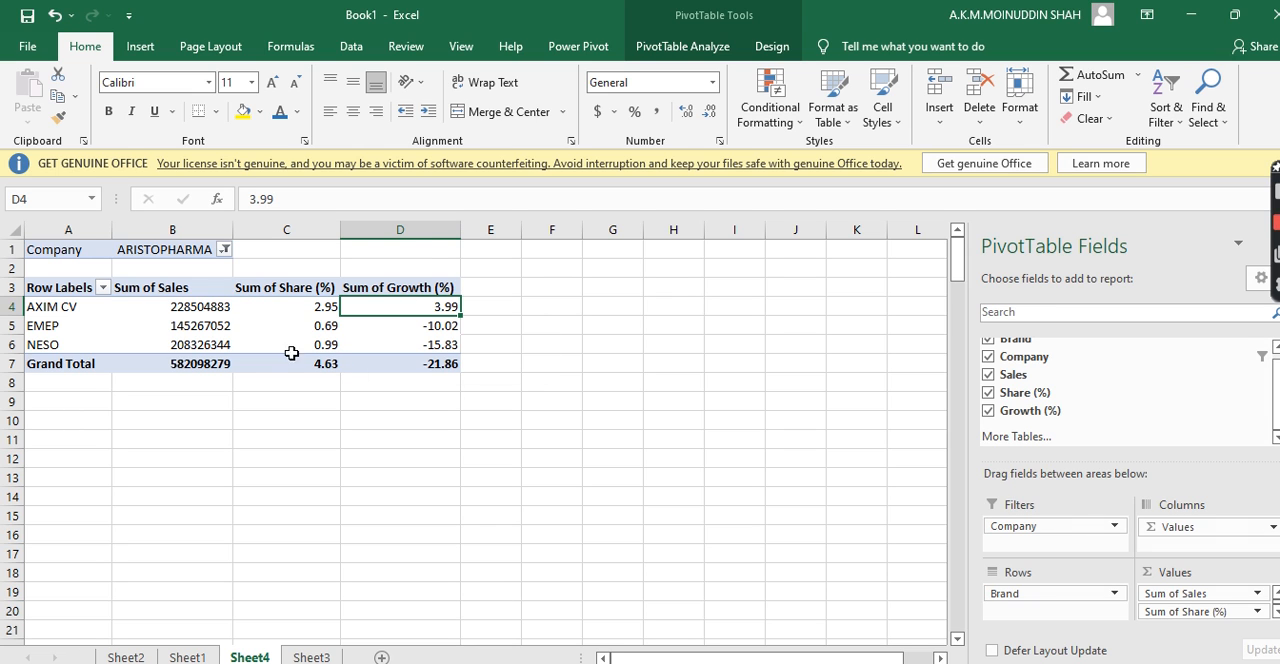
# Check the Grand Total row's sales, share and growth values in the PivotTable filtered to ARISTOPHARMA
pyautogui.click(188, 367)
pyautogui.moveTo(188, 367); pyautogui.dragTo(396, 365)
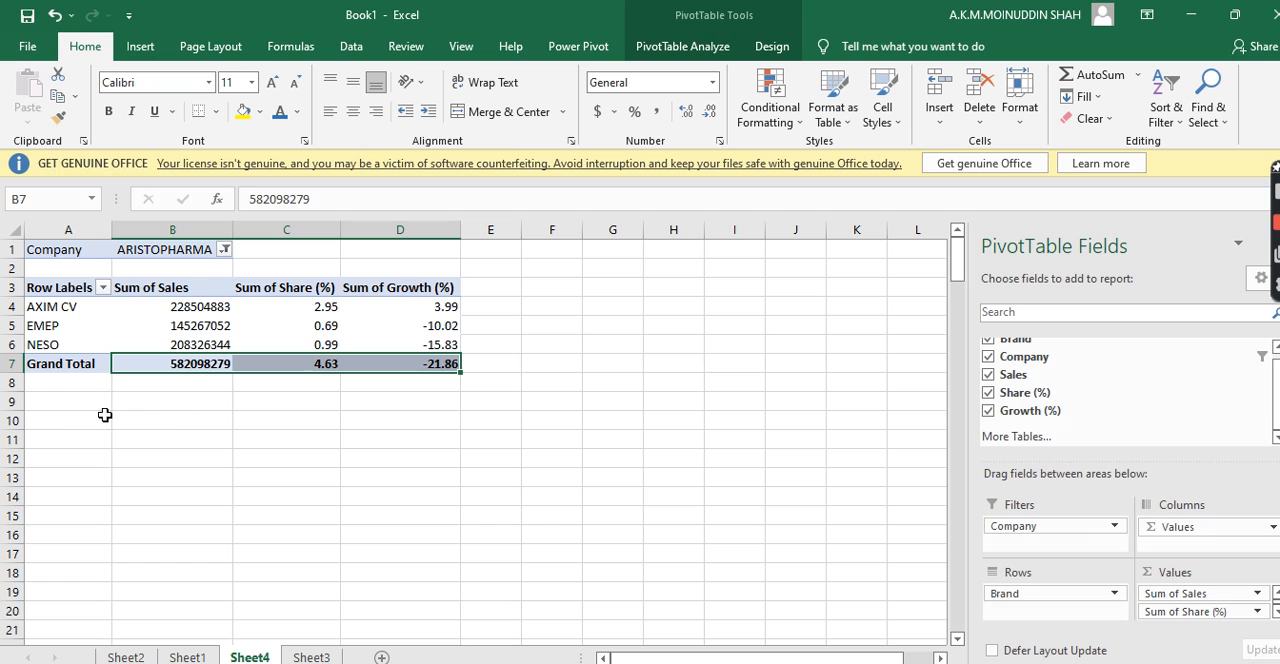
pyautogui.click(258, 414)
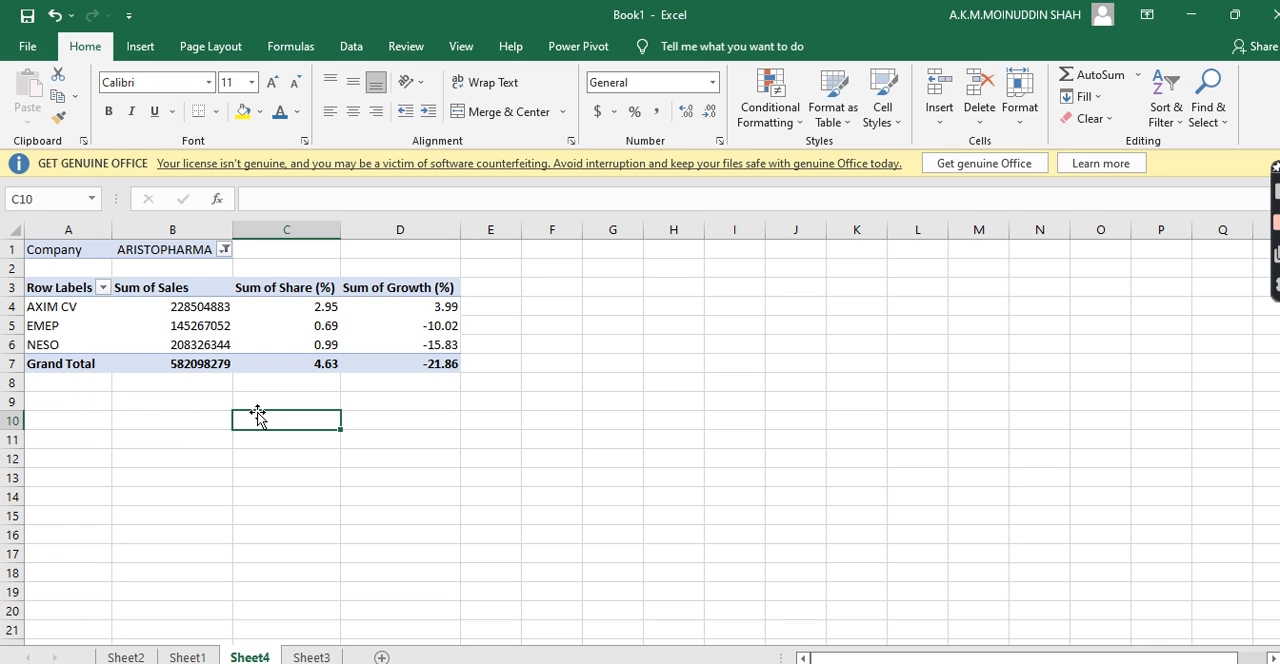
pyautogui.click(182, 406)
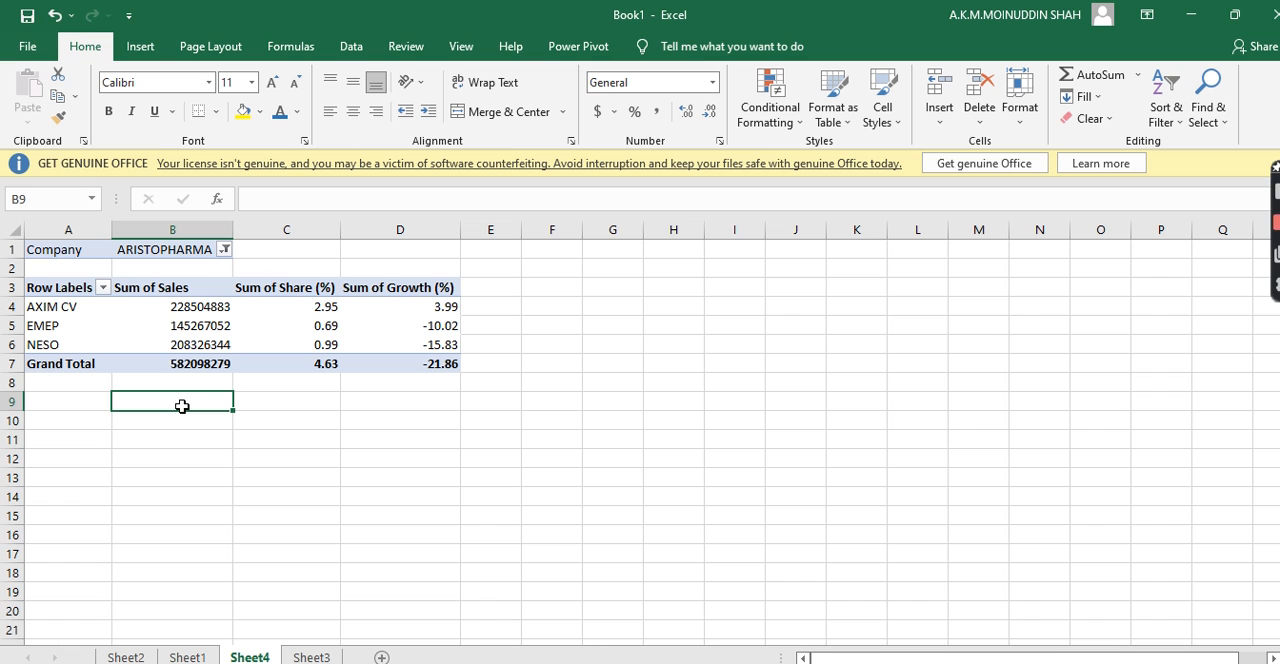
pyautogui.click(321, 369)
pyautogui.click(217, 437)
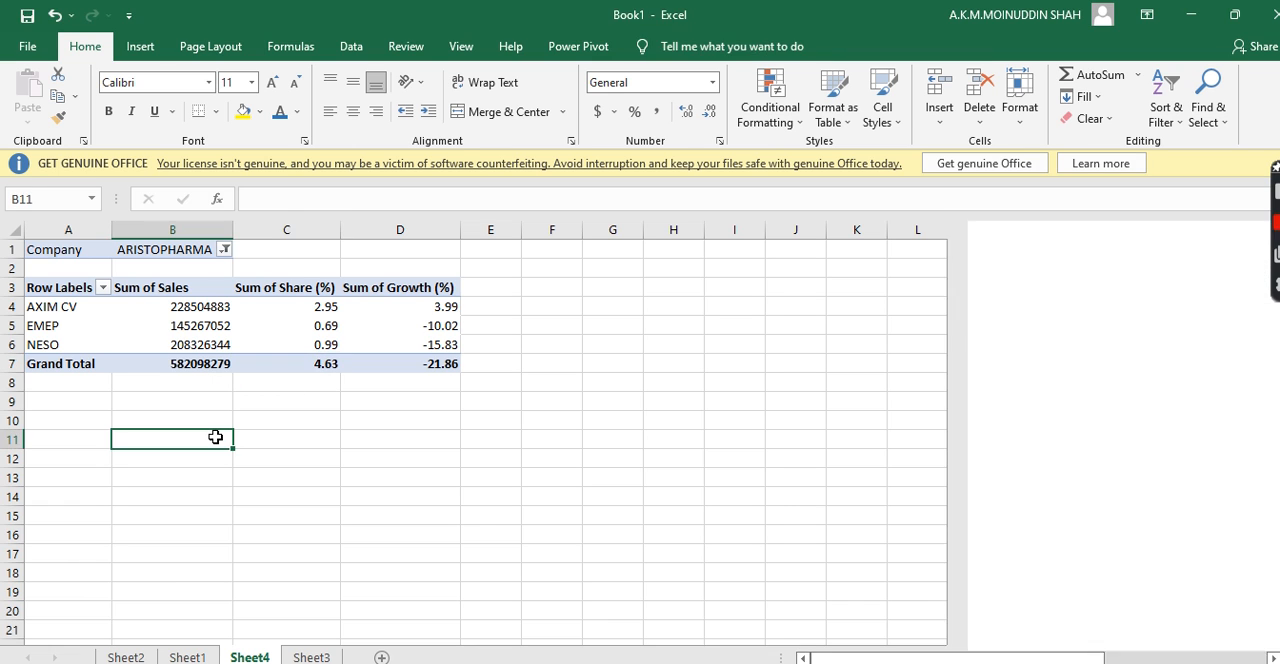
pyautogui.click(200, 384)
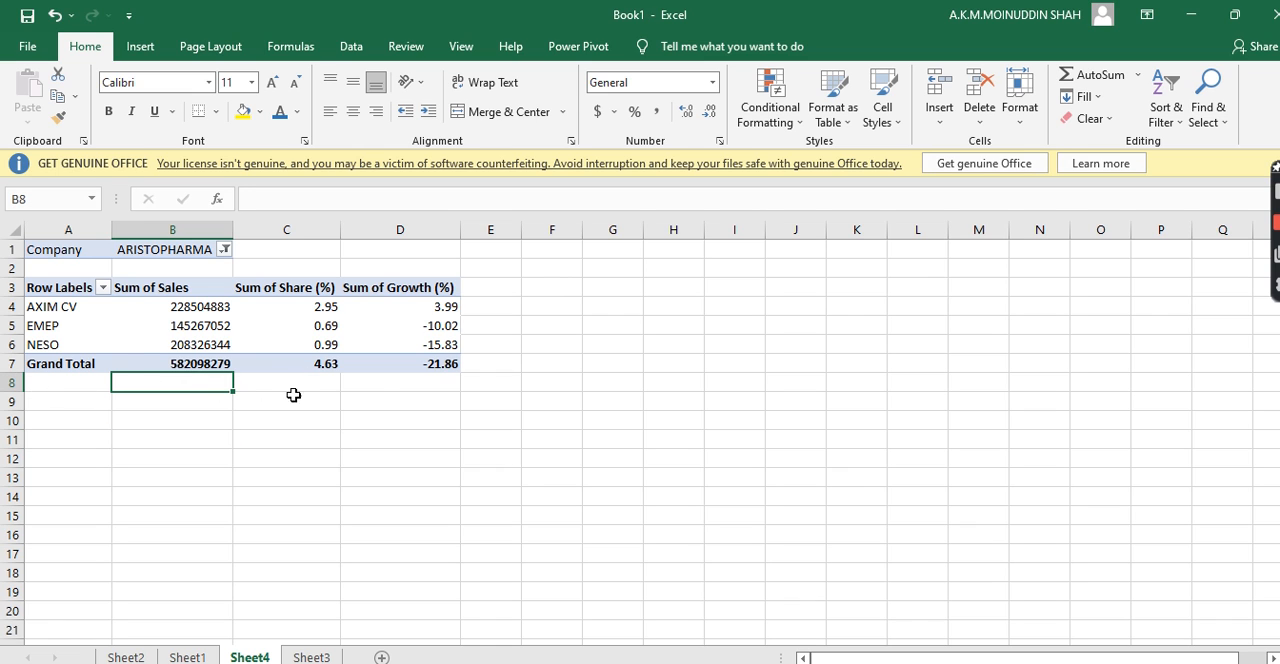
pyautogui.click(205, 421)
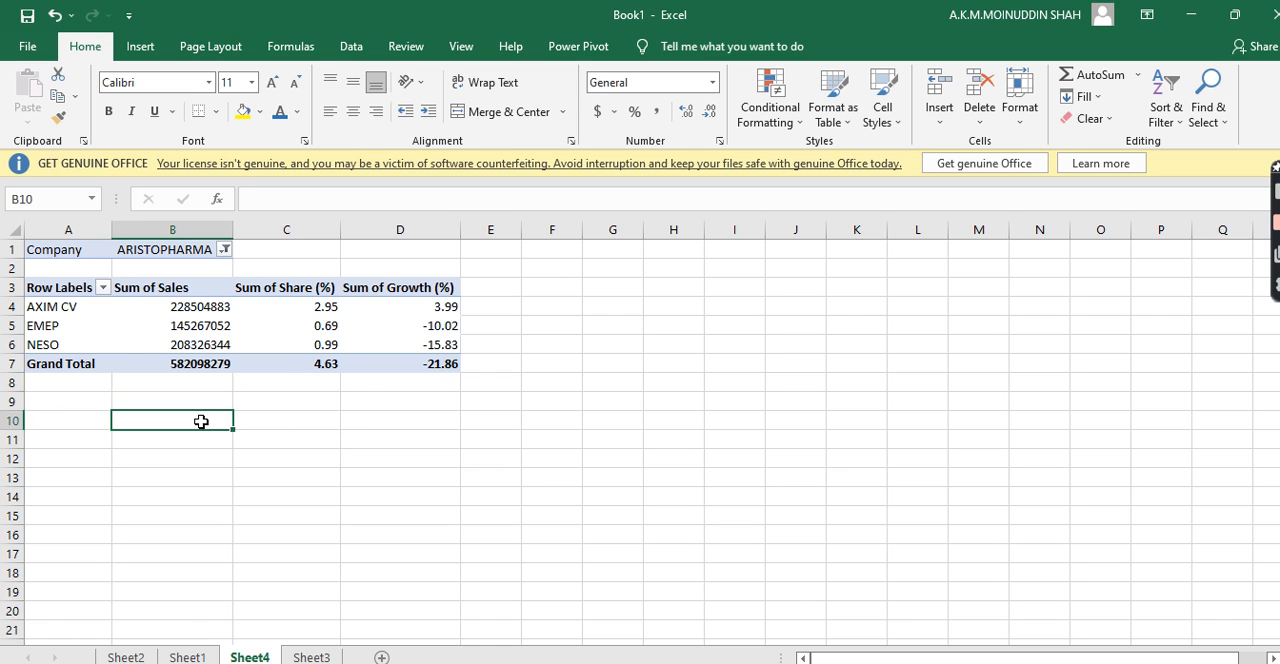
# Examine the EMEP and NESO brand rows and compare their growth values in the filtered PivotTable
pyautogui.click(45, 326)
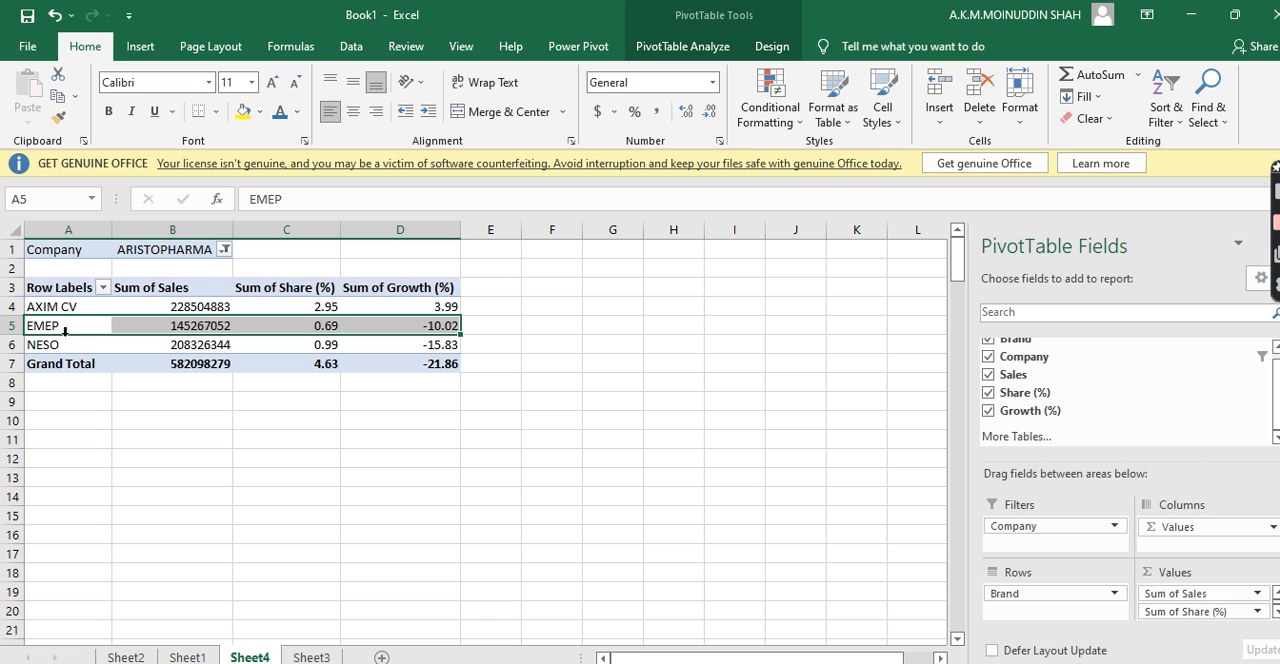
pyautogui.click(57, 346)
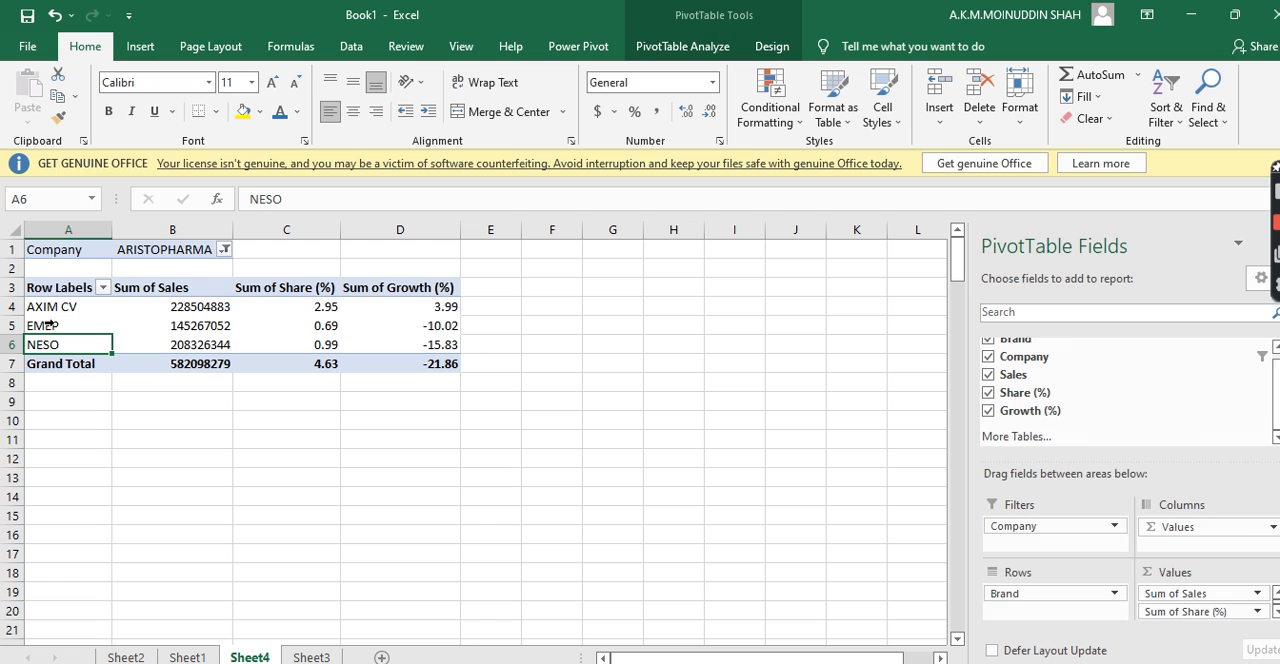
pyautogui.click(66, 320)
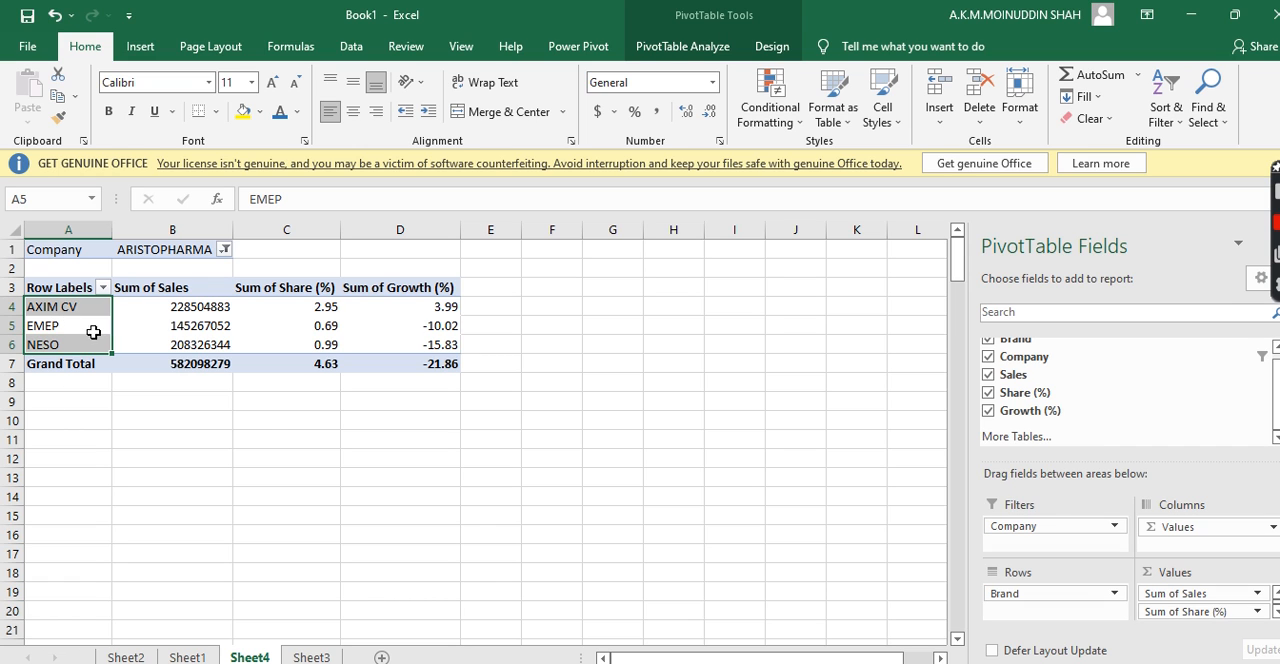
pyautogui.click(271, 413)
pyautogui.moveTo(437, 326); pyautogui.dragTo(440, 346)
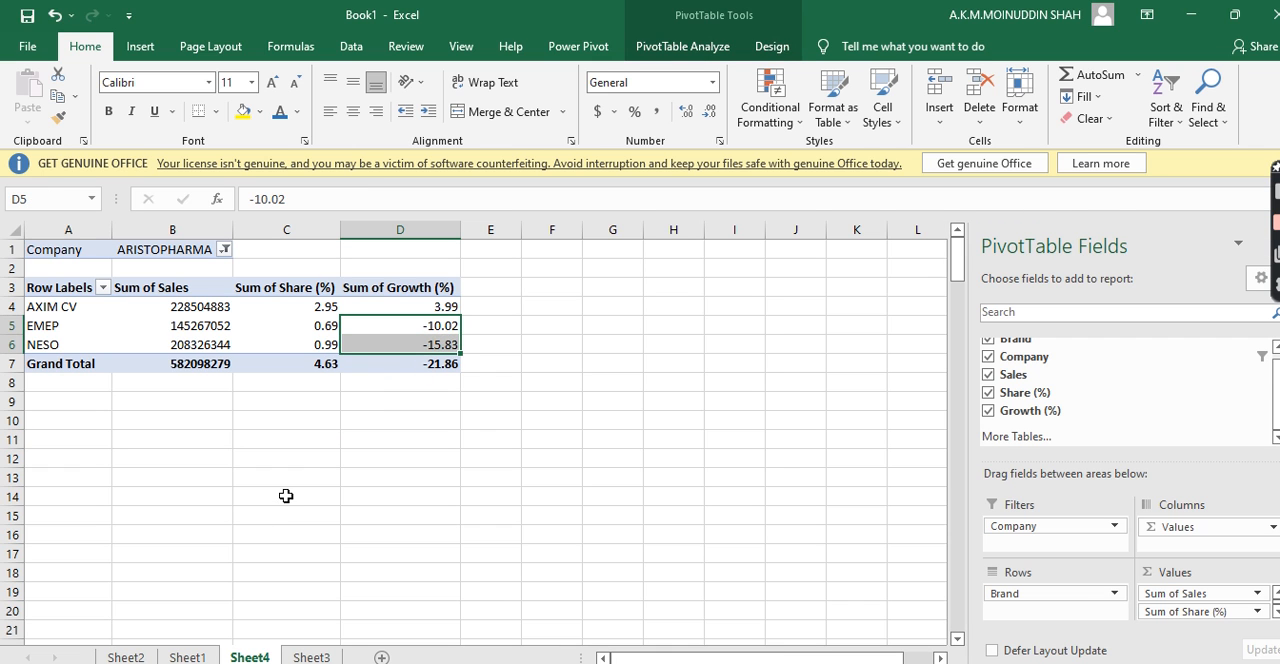
pyautogui.click(284, 496)
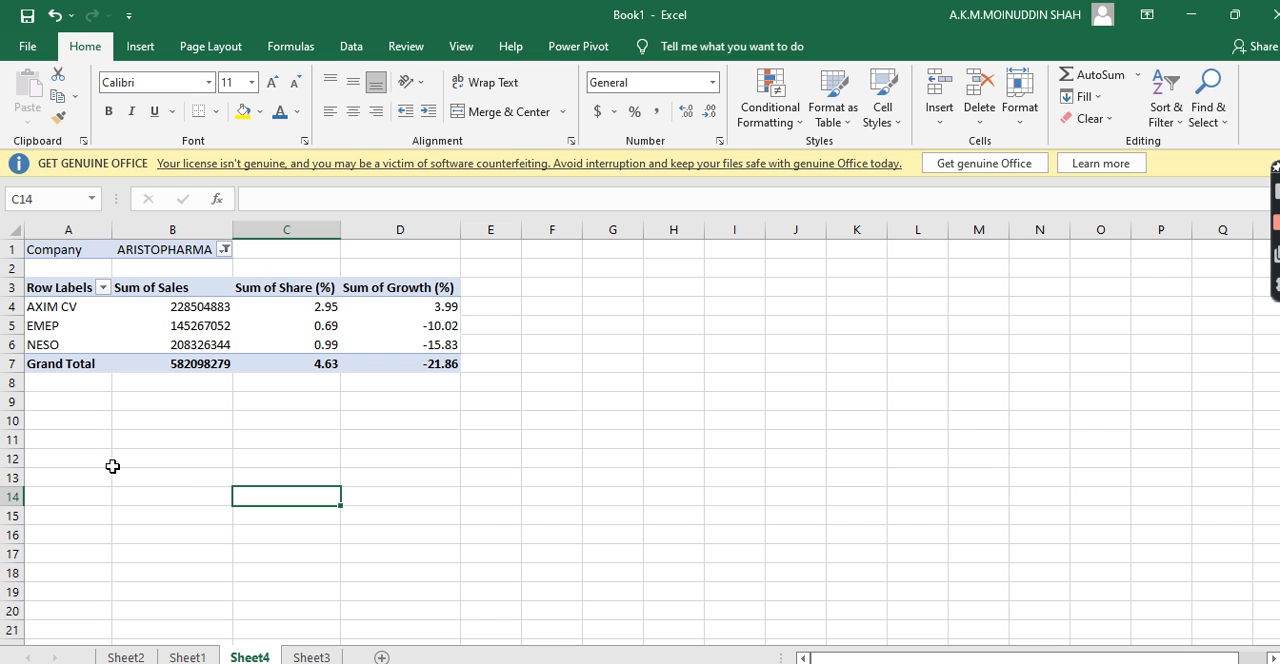
# Change the Company filter to show only INCEPTA PHARMA by clearing ARISTOPHARMA and applying the new selection
pyautogui.click(224, 250)
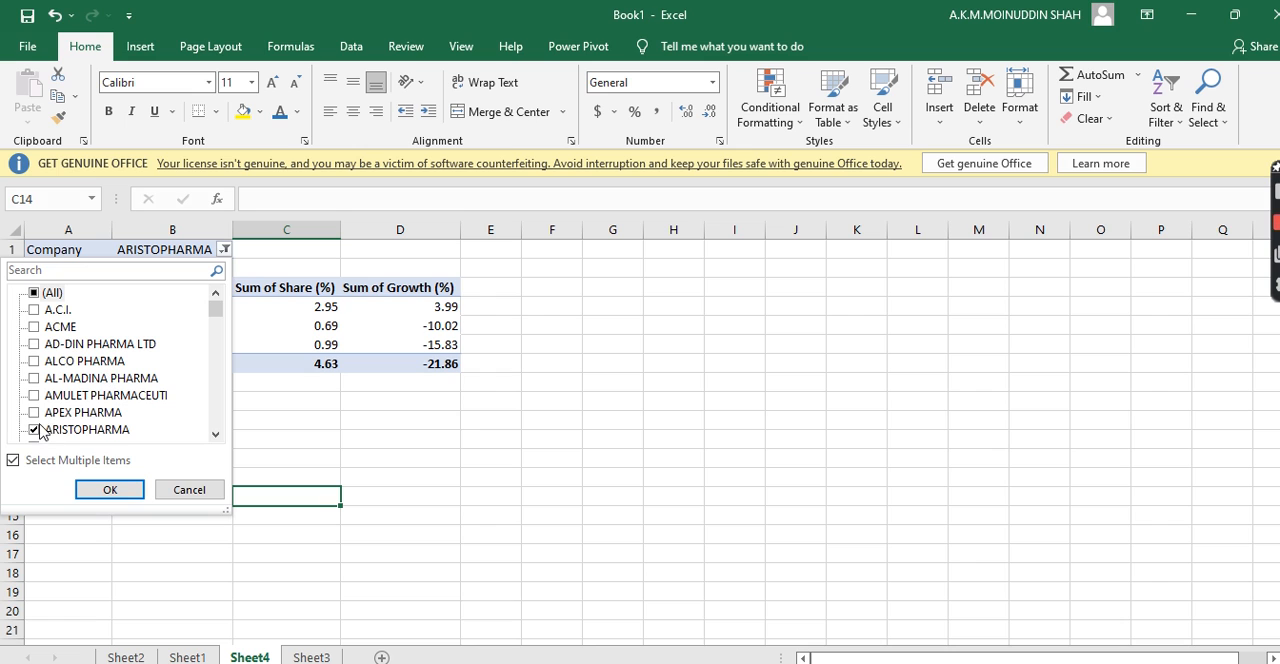
pyautogui.click(35, 430)
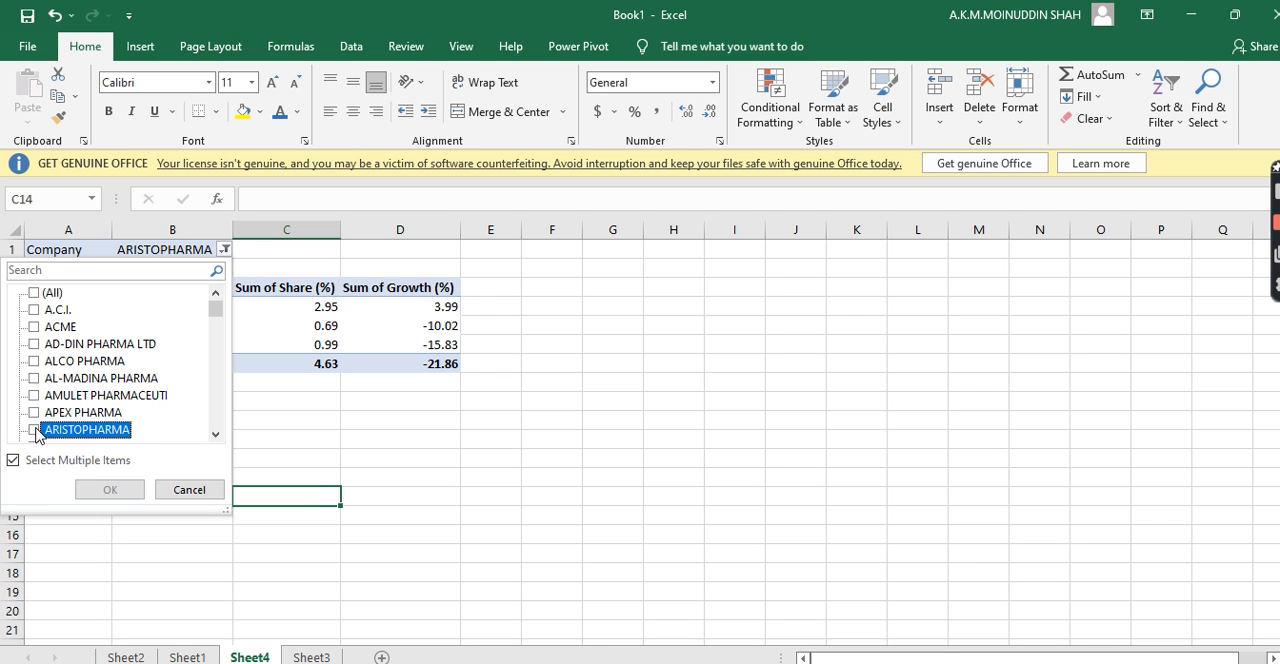
pyautogui.moveTo(216, 437); pyautogui.dragTo(216, 437)
pyautogui.click(216, 437)
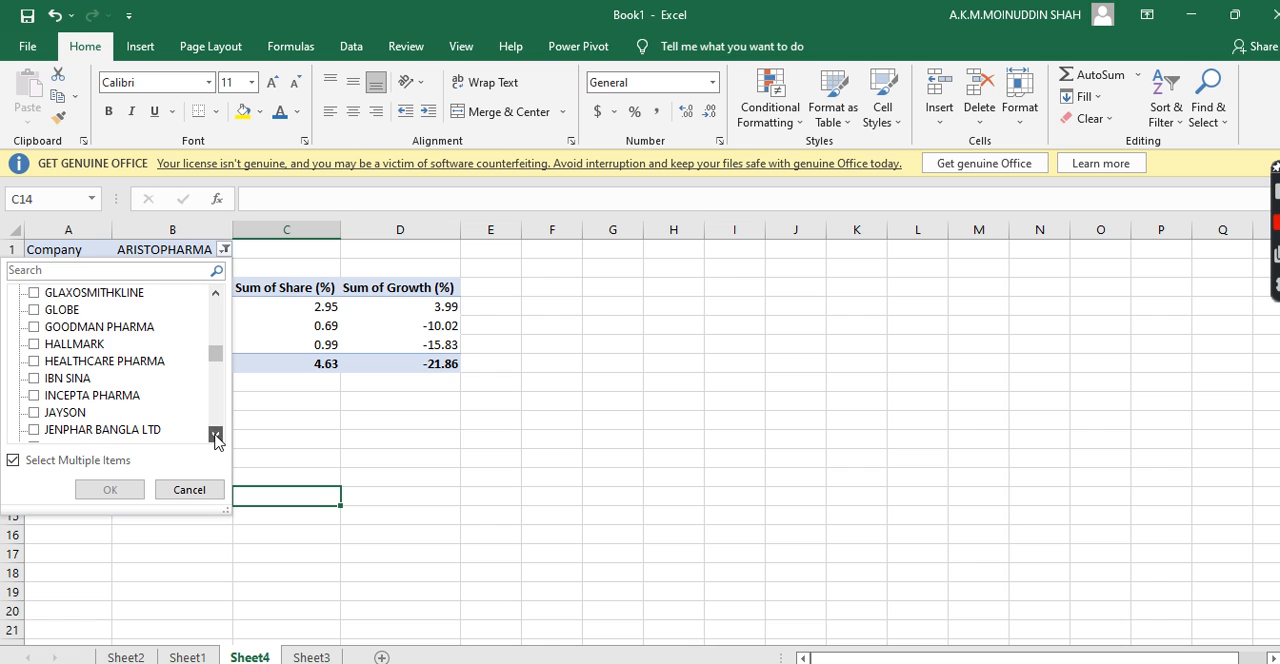
pyautogui.click(36, 397)
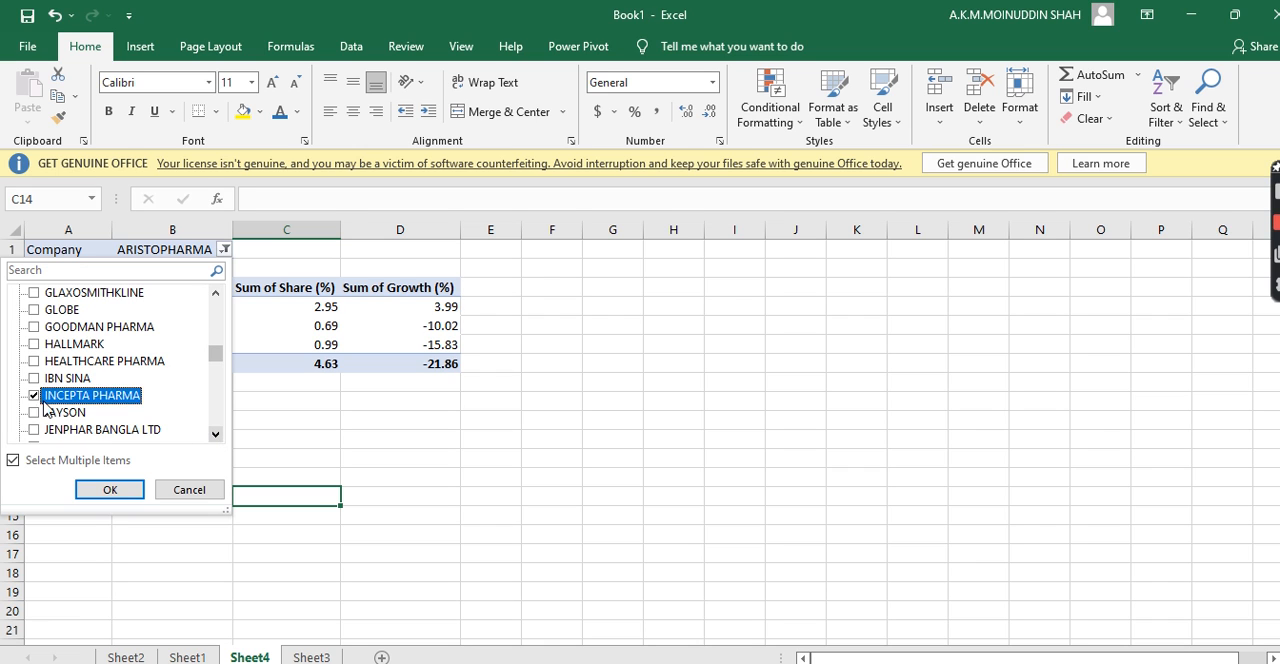
pyautogui.click(110, 490)
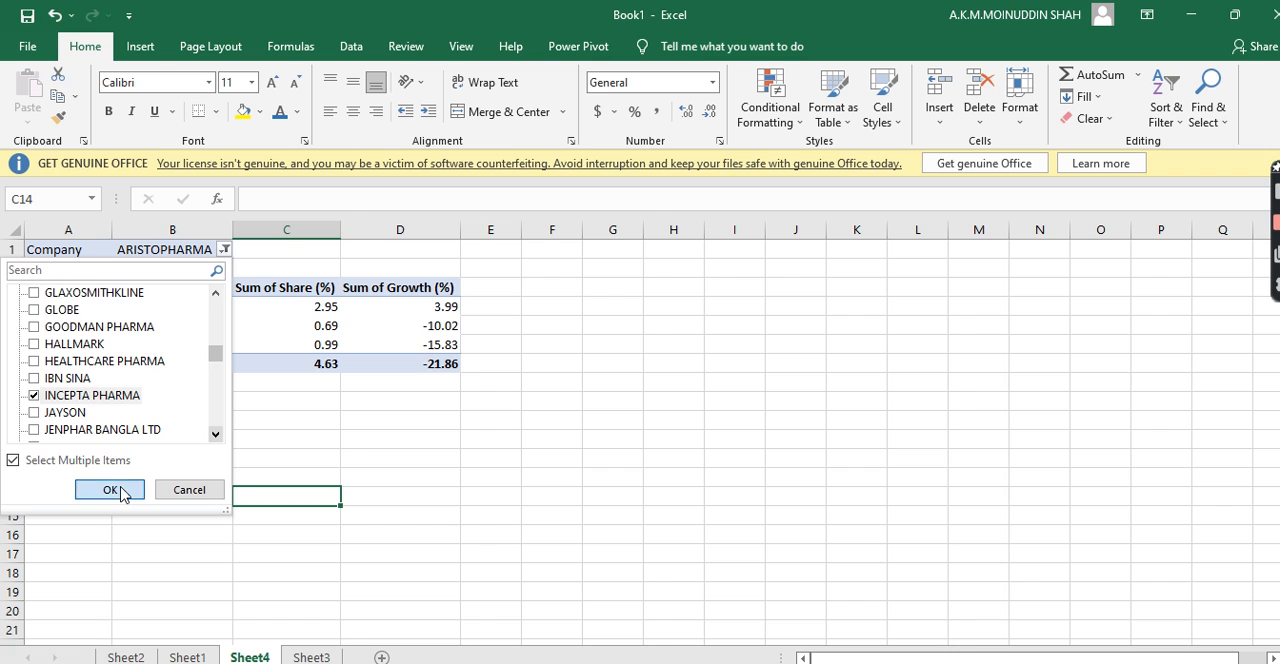
pyautogui.click(128, 532)
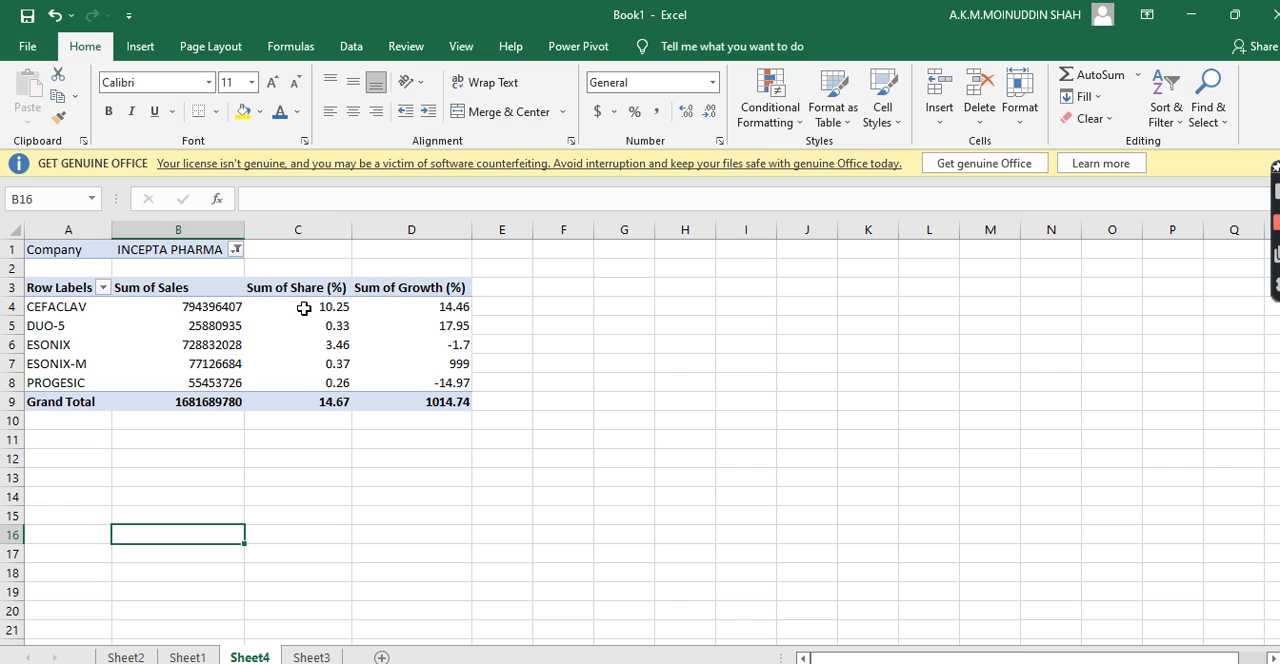
# Check the growth value of each INCEPTA PHARMA brand, from CEFACLAV down to PROGESIC
pyautogui.click(428, 310)
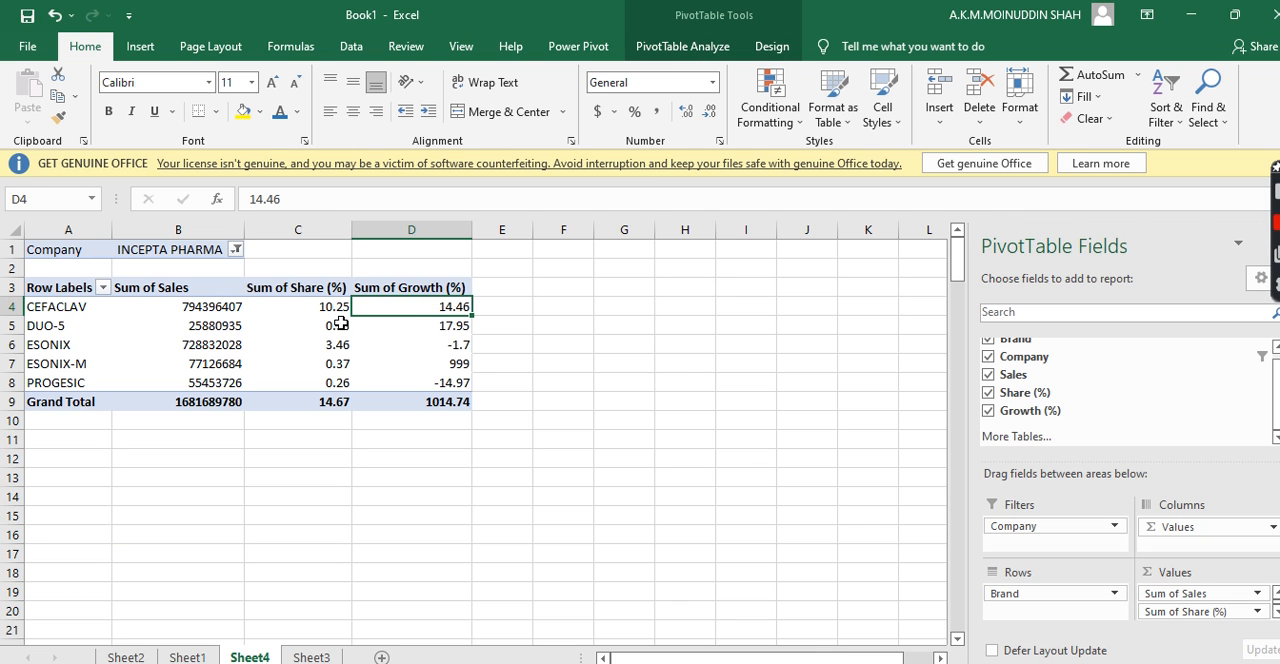
pyautogui.click(434, 334)
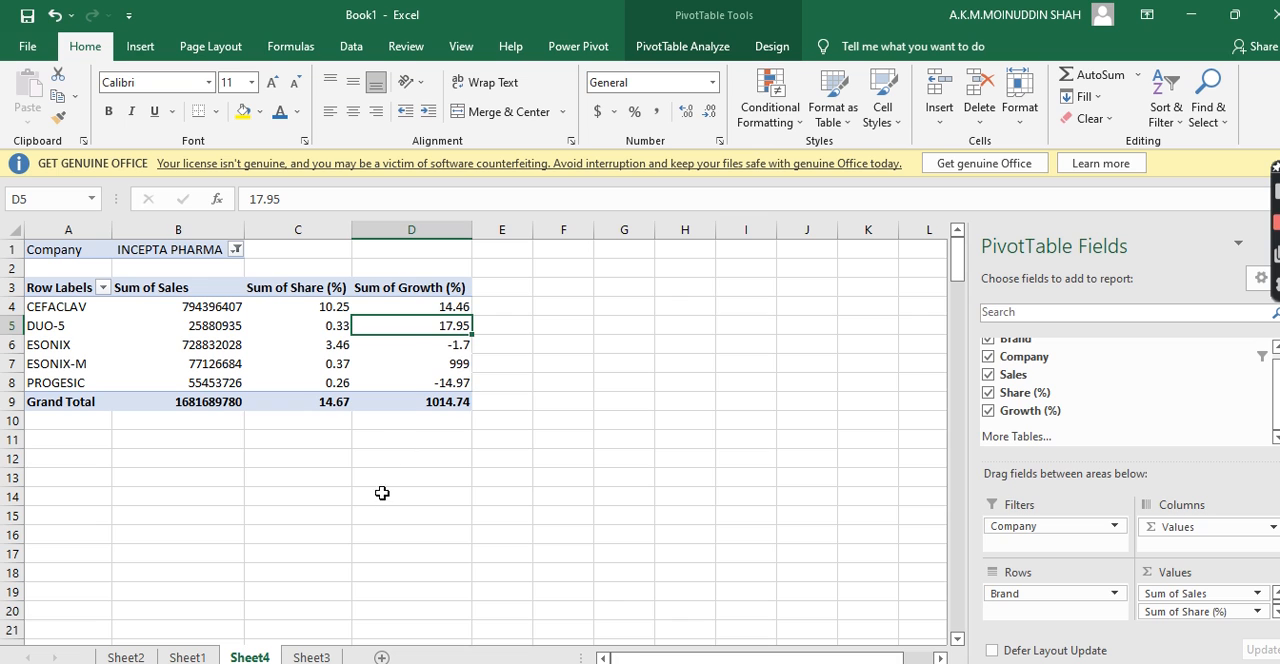
pyautogui.click(453, 346)
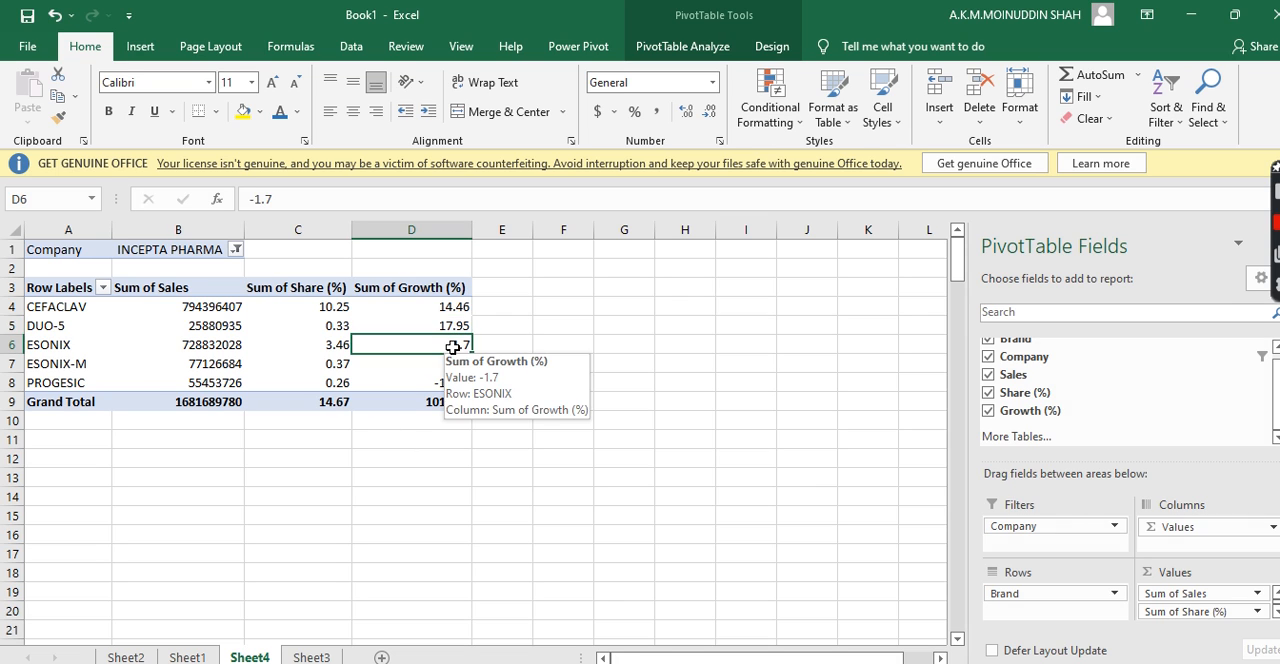
pyautogui.click(120, 367)
pyautogui.click(448, 364)
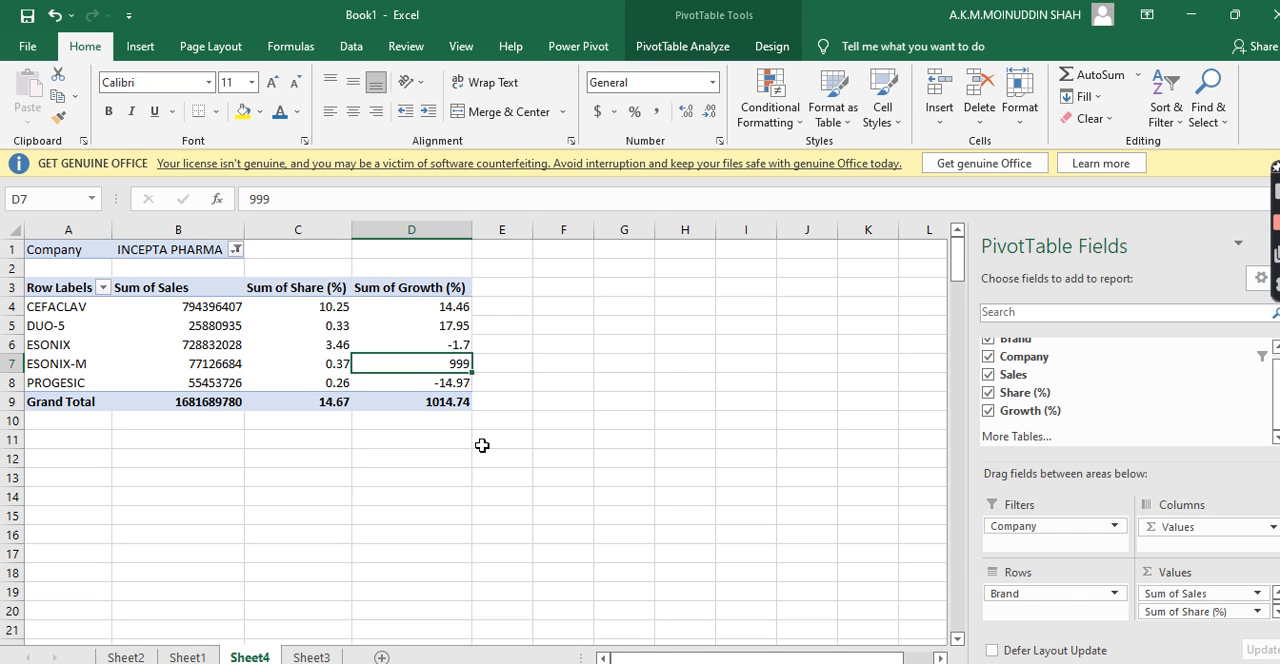
pyautogui.click(67, 382)
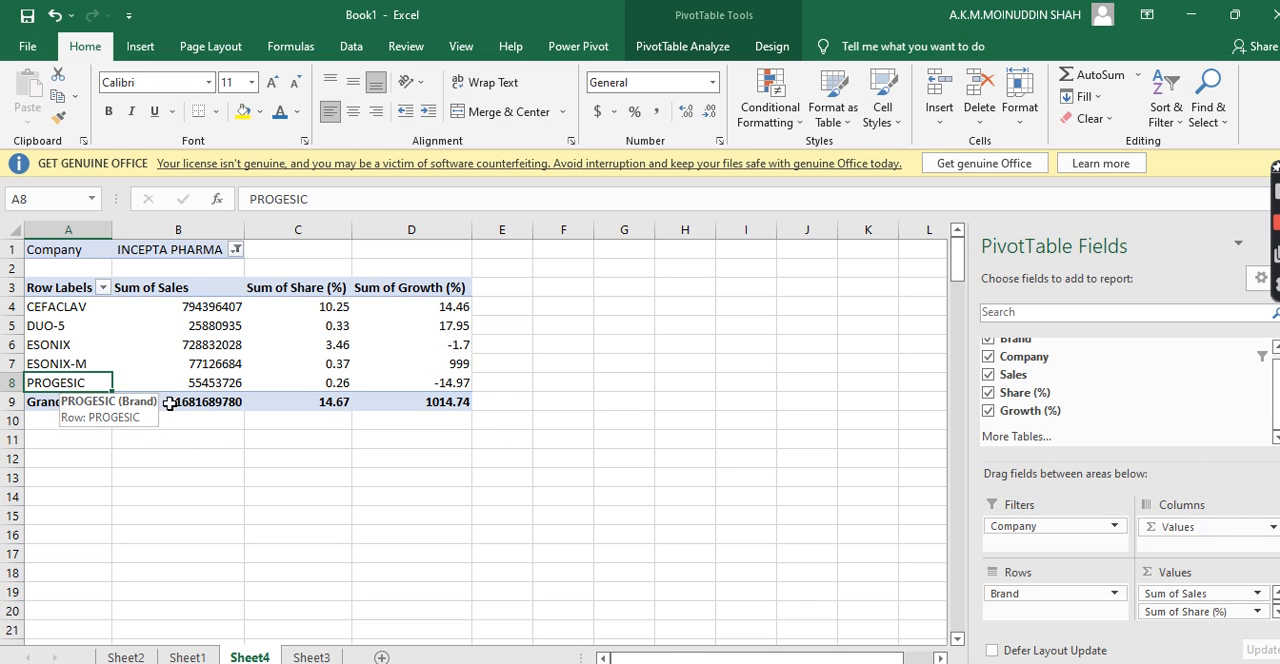
pyautogui.click(438, 386)
pyautogui.click(393, 453)
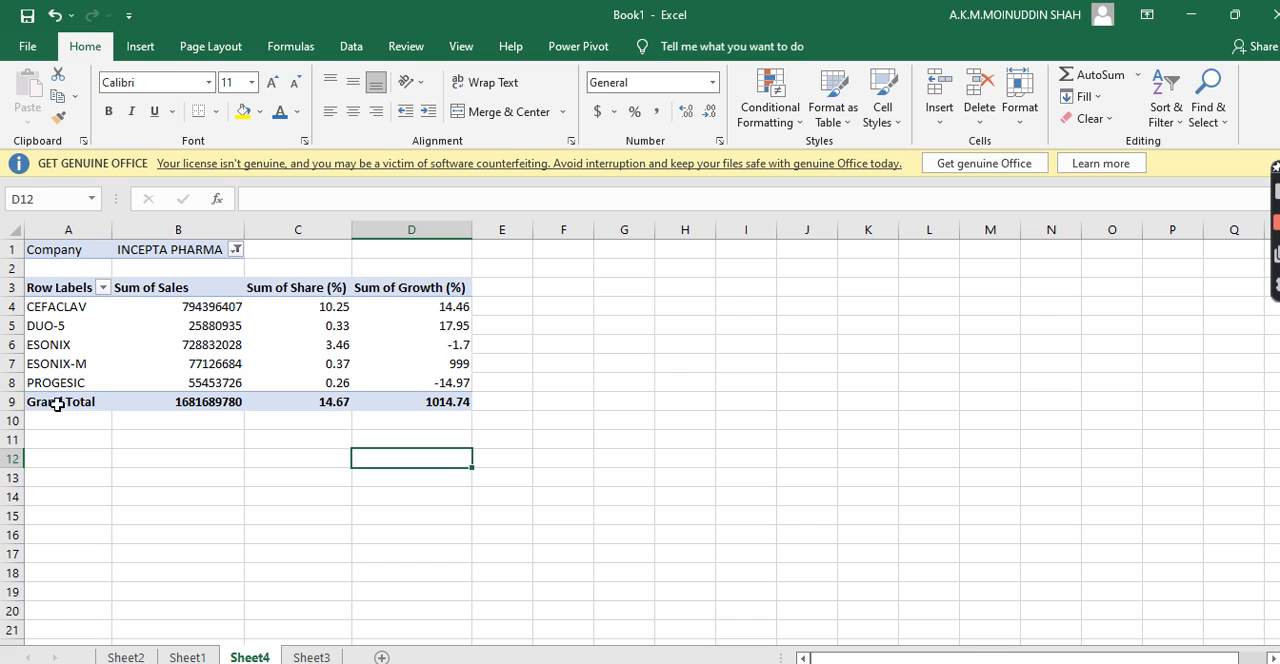
# Try to delete the Grand Total row from the PivotTable
pyautogui.moveTo(62, 402); pyautogui.dragTo(416, 405)
pyautogui.press('Delete')
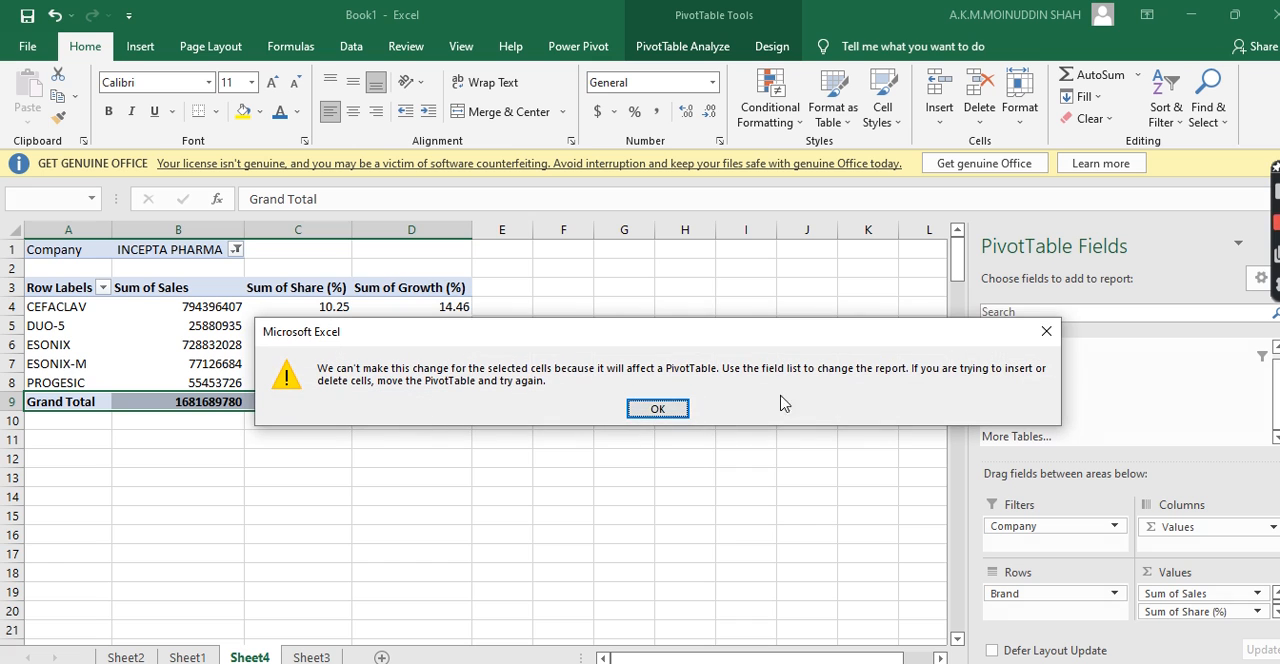
pyautogui.click(1046, 335)
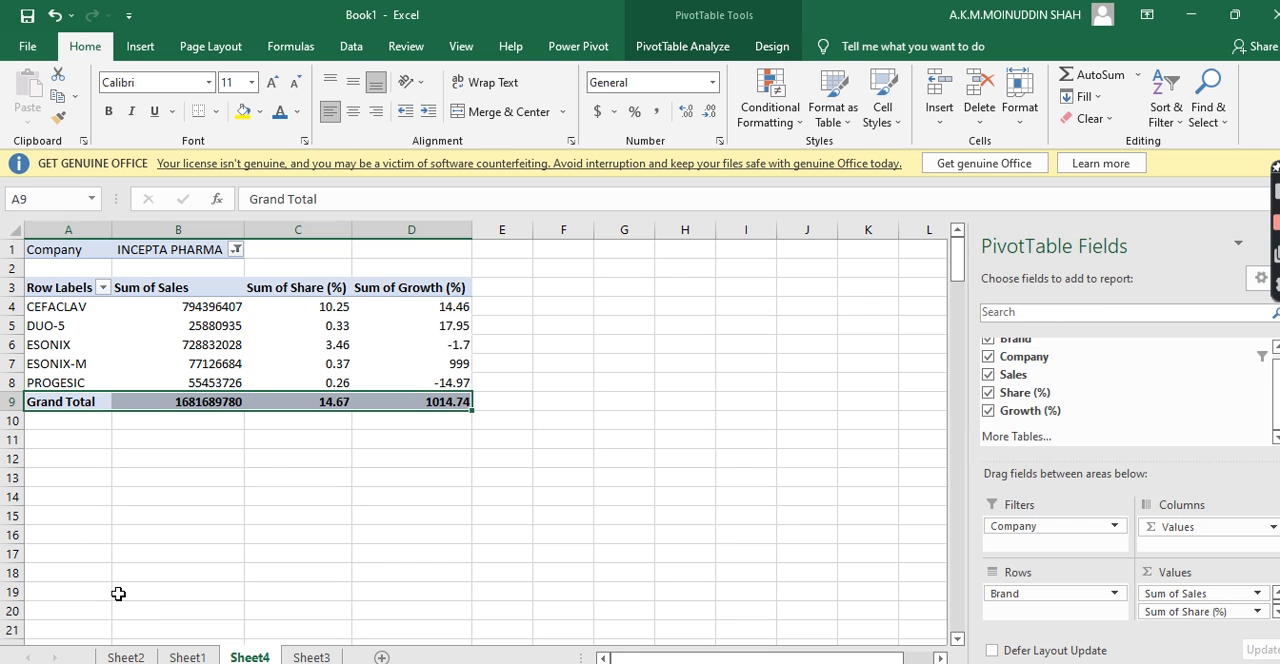
pyautogui.click(120, 592)
pyautogui.click(212, 402)
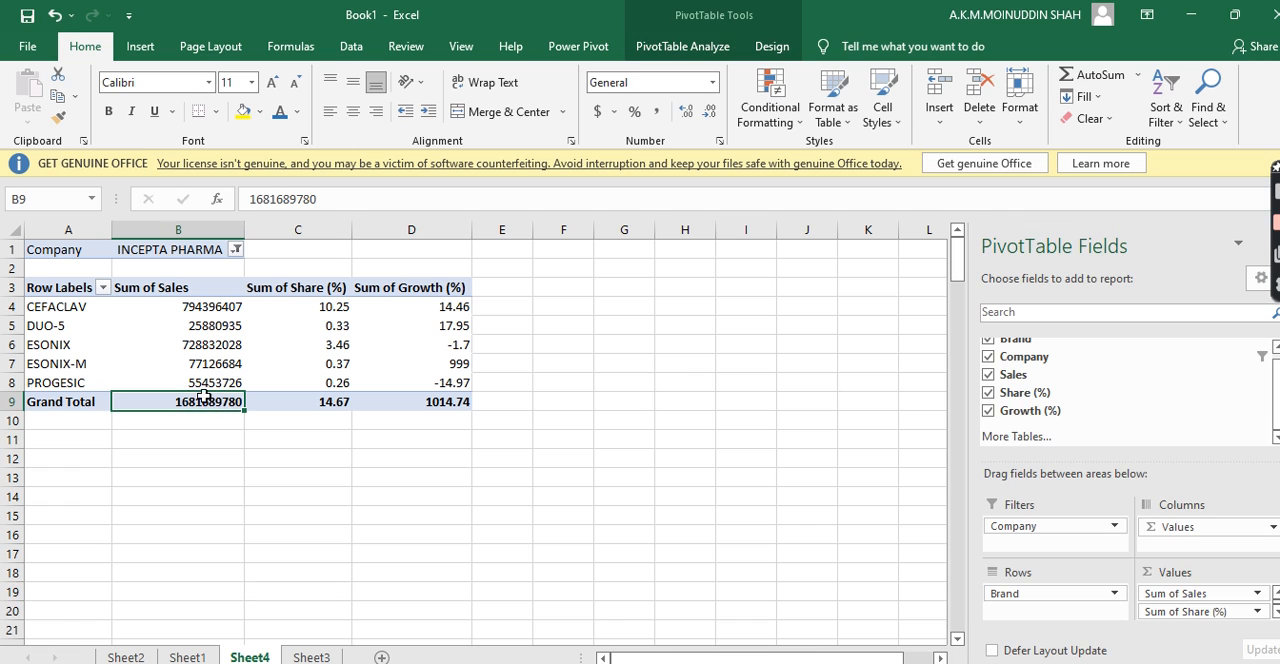
# Select the Grand Total row and summarize the PivotTable's Sales values by Product
pyautogui.click(141, 50)
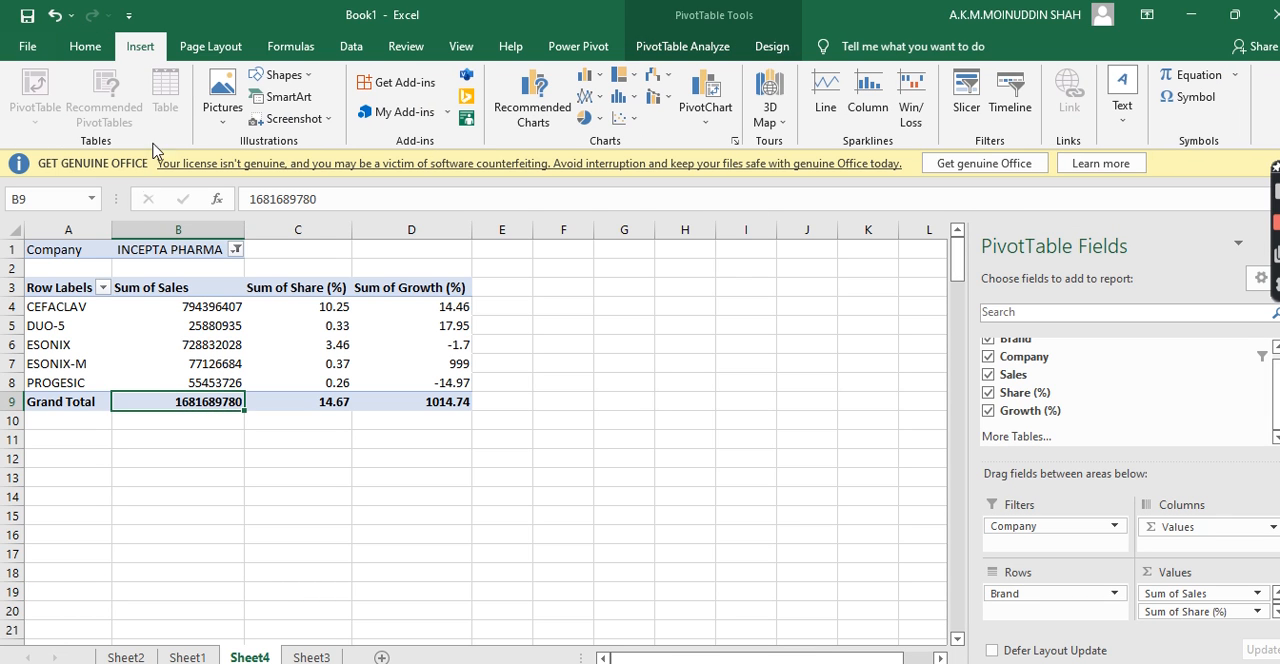
pyautogui.click(32, 402)
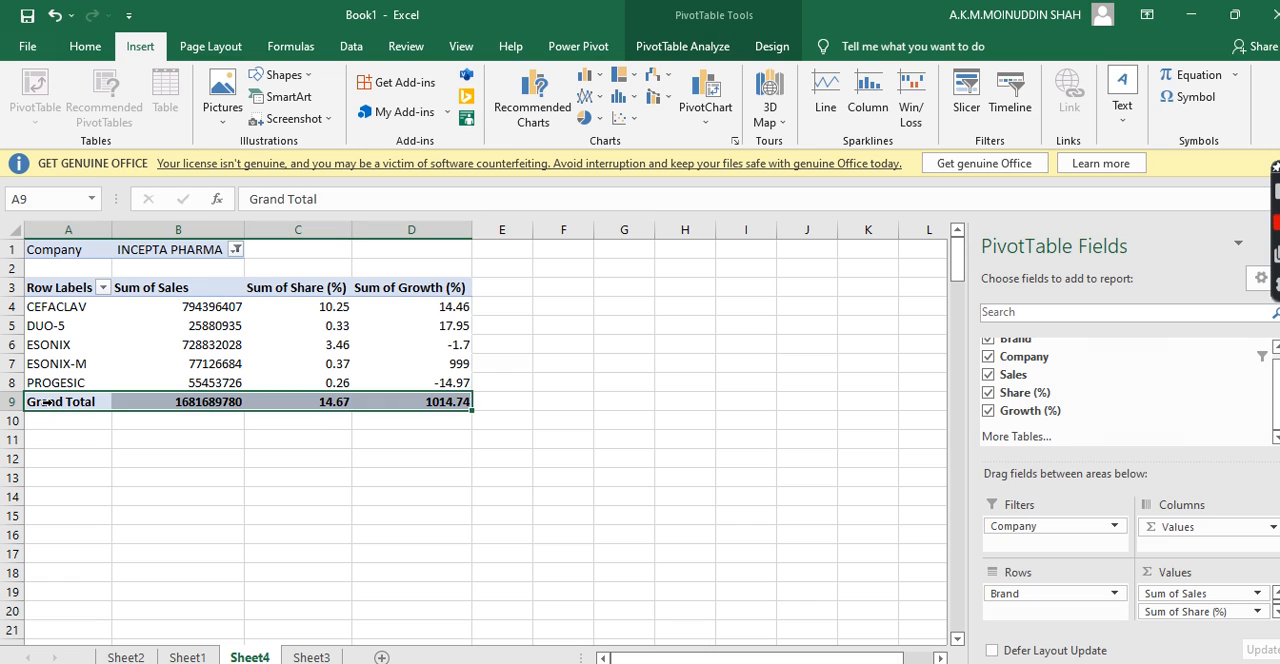
pyautogui.rightClick(50, 403)
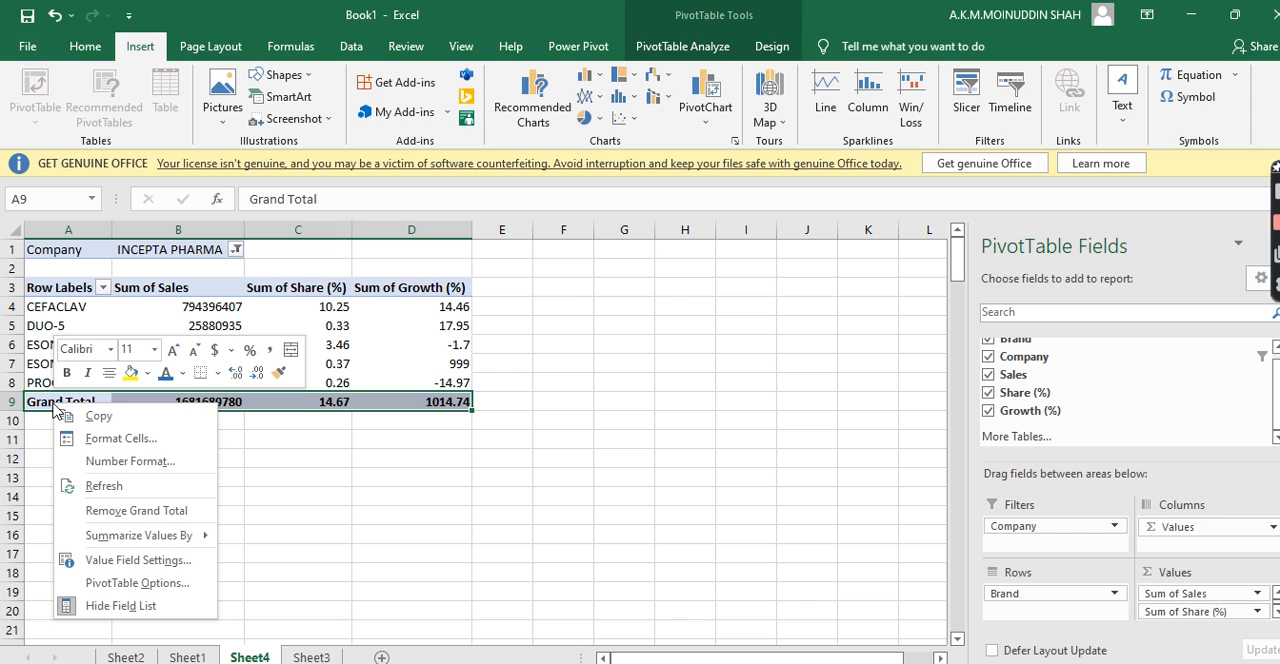
pyautogui.moveTo(150, 537)
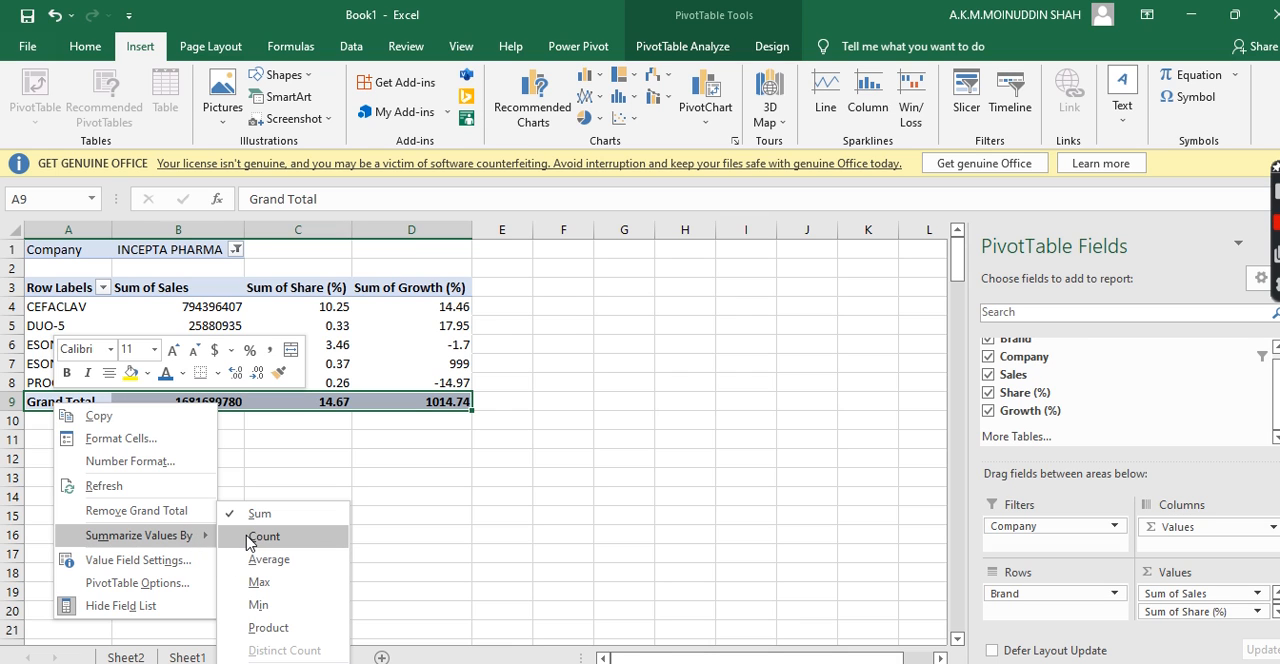
pyautogui.click(268, 627)
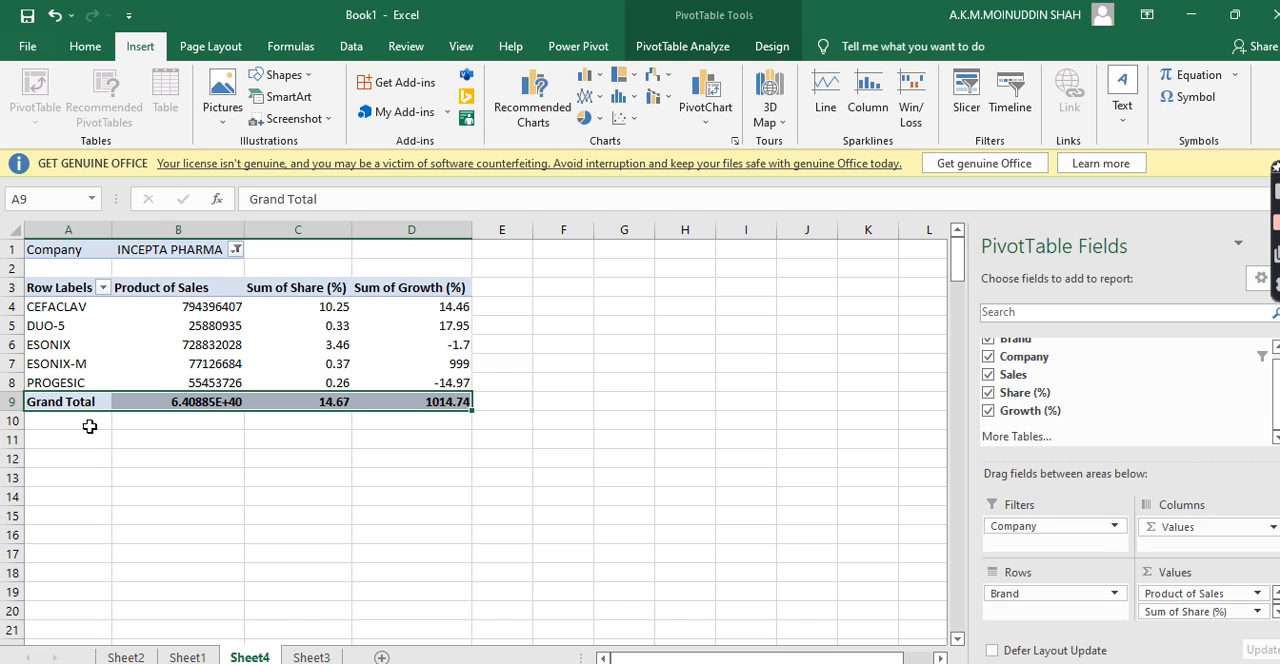
pyautogui.rightClick(21, 403)
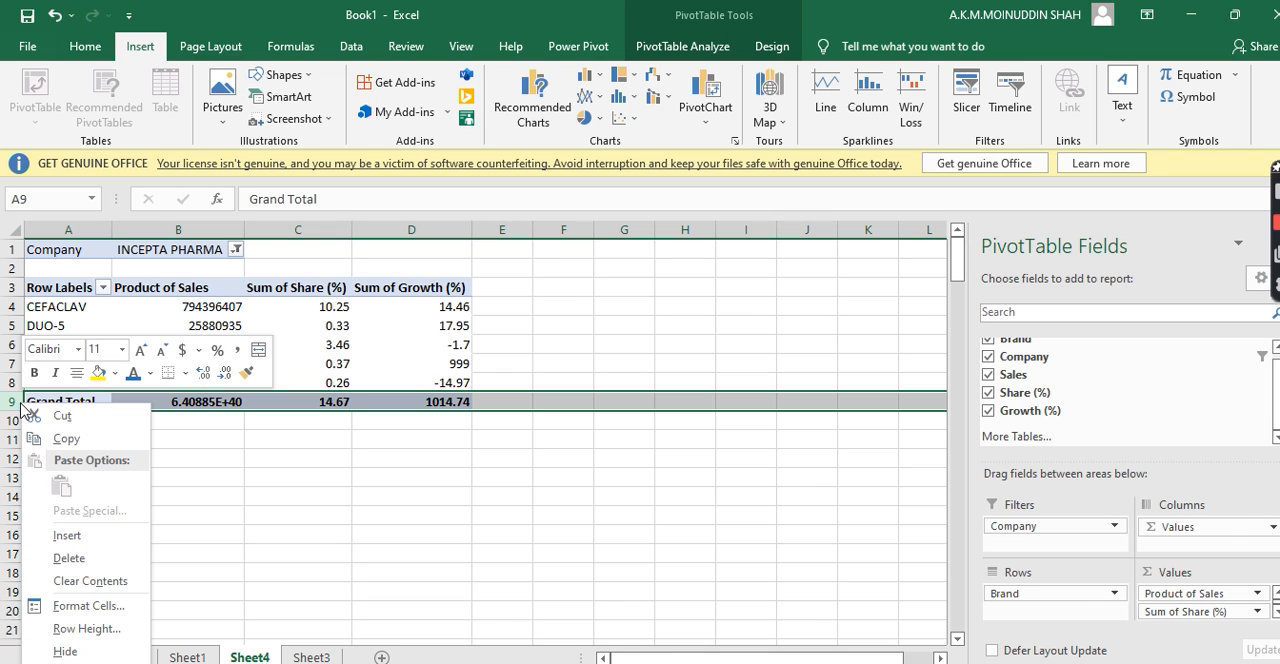
pyautogui.rightClick(203, 402)
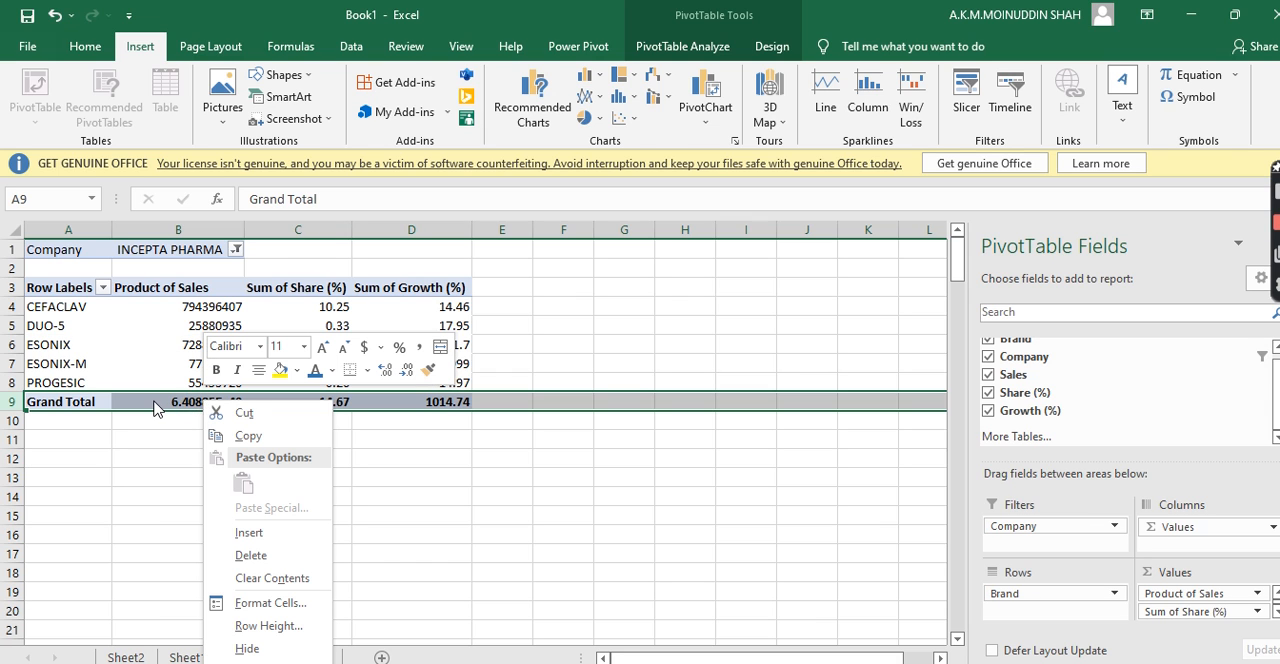
pyautogui.click(153, 401)
pyautogui.click(153, 401)
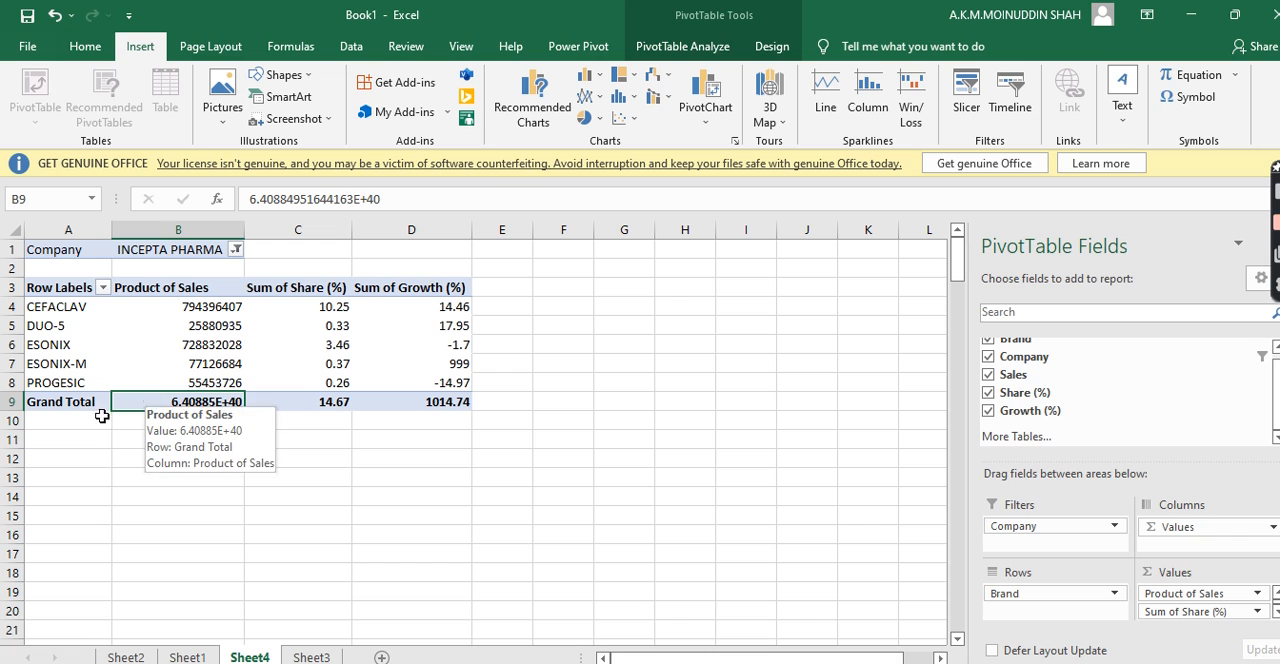
# Select the Grand Total row and summarize the PivotTable's Sales values by Sum
pyautogui.click(46, 401)
pyautogui.rightClick(46, 401)
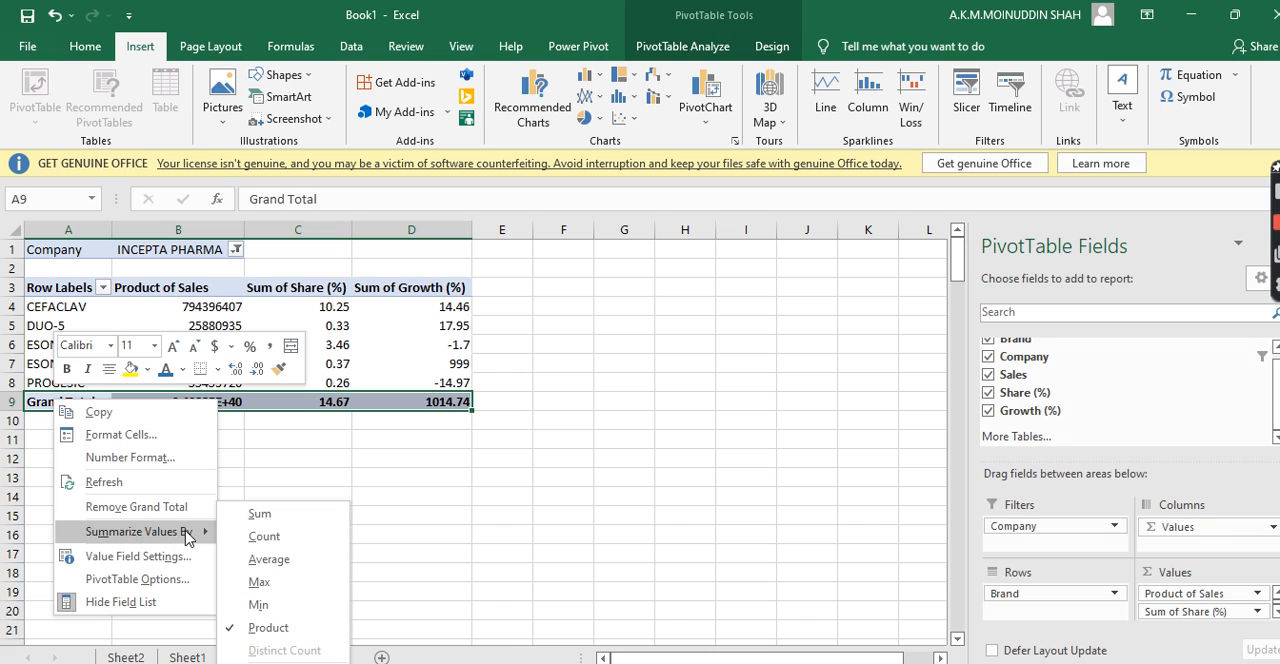
pyautogui.click(282, 518)
pyautogui.click(285, 495)
# Check the share and growth values in the PivotTable's Grand Total row
pyautogui.click(338, 405)
pyautogui.click(437, 403)
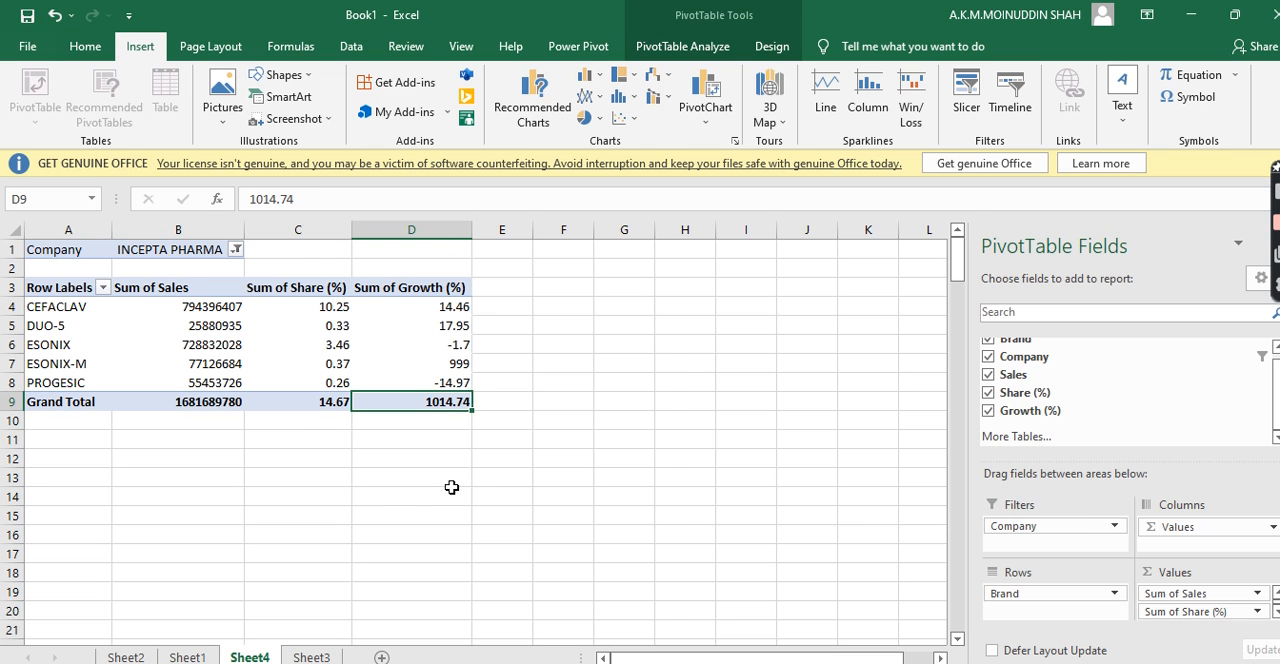
pyautogui.click(451, 485)
pyautogui.click(441, 402)
pyautogui.click(272, 494)
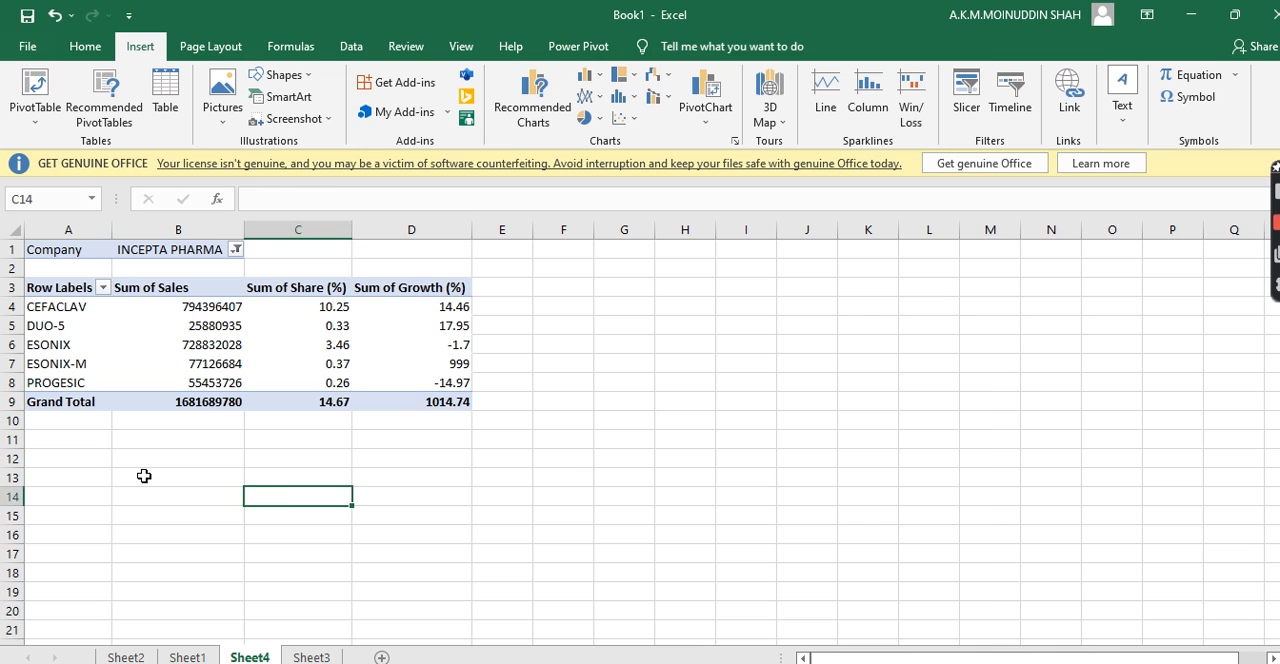
# Change the Company filter to show only ESKAYEF by clearing all companies and applying the new selection
pyautogui.click(236, 251)
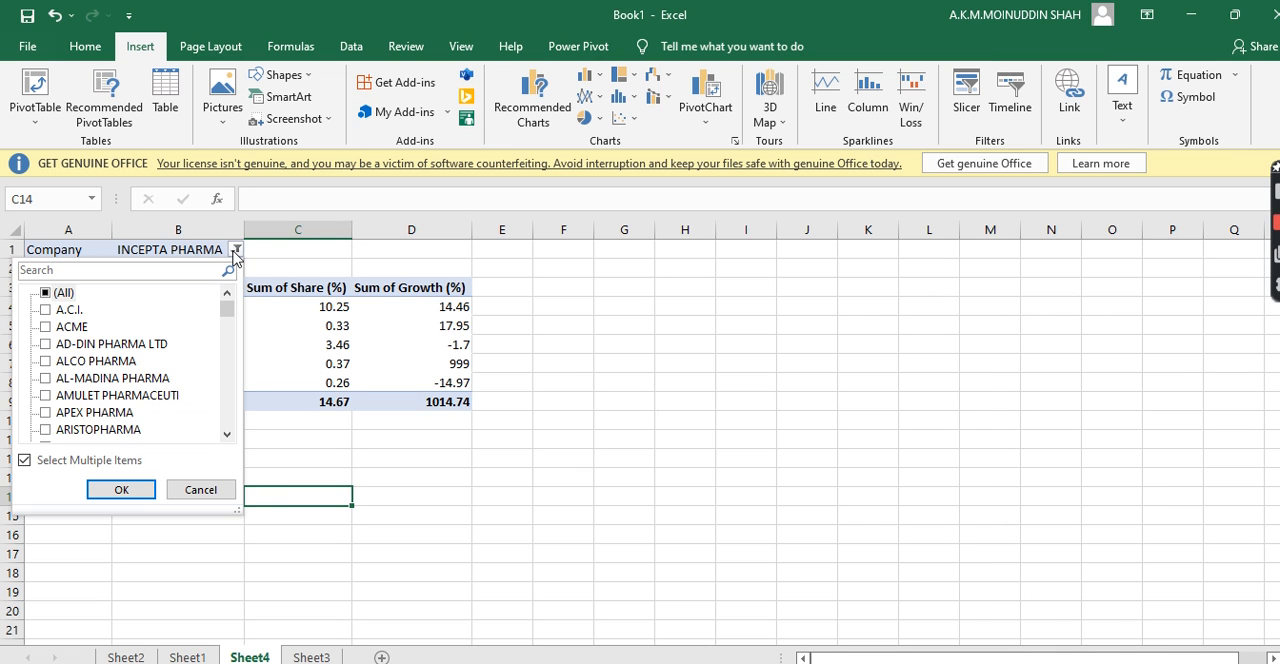
pyautogui.click(45, 294)
pyautogui.click(45, 294)
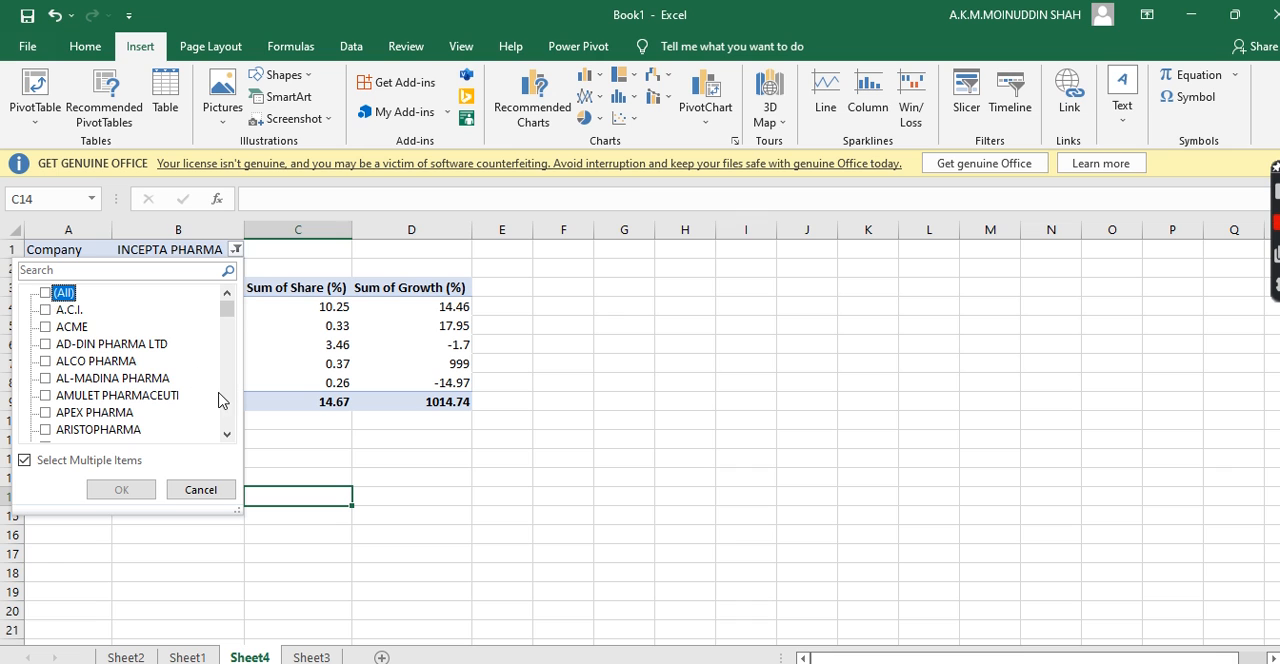
pyautogui.moveTo(227, 437); pyautogui.dragTo(227, 437)
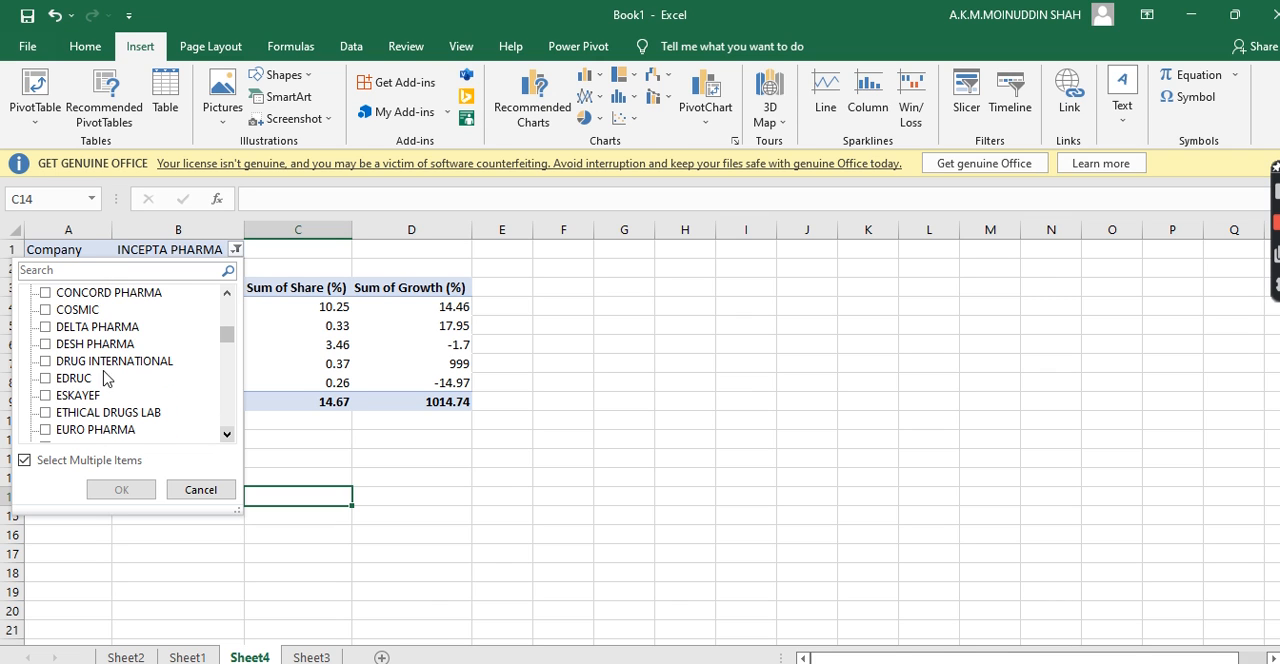
pyautogui.click(46, 396)
pyautogui.click(121, 489)
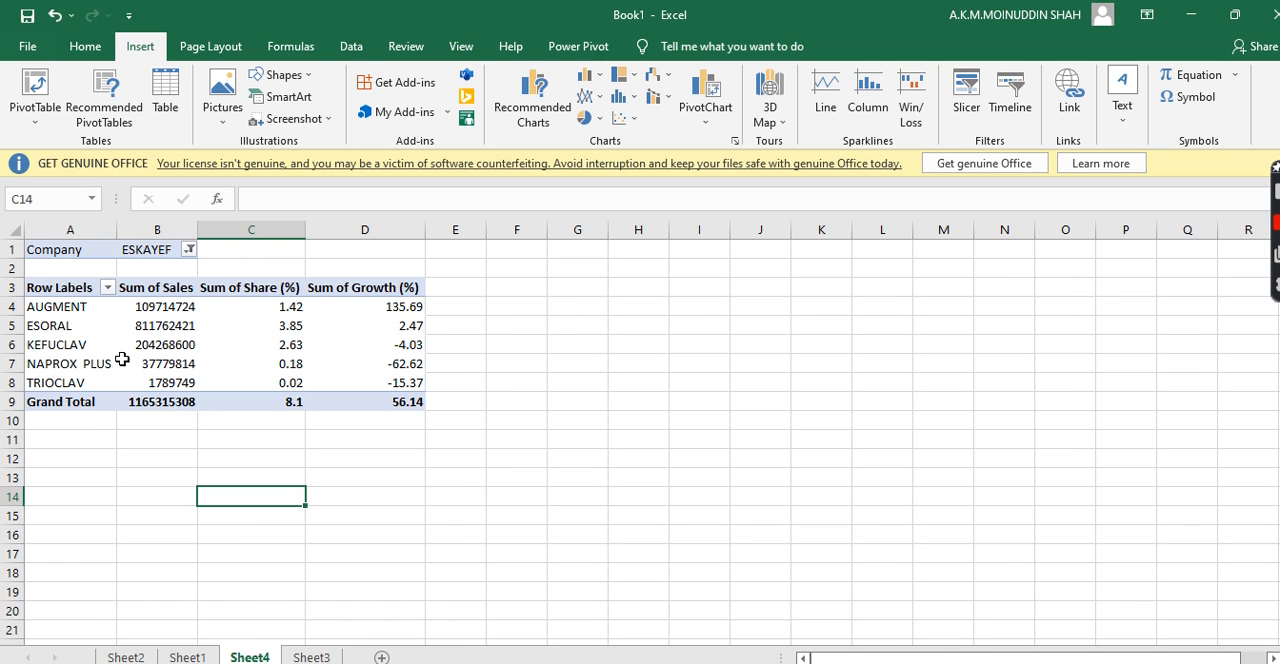
# Check the growth values of AUGMENT and ESORAL and review the whole ESKAYEF PivotTable
pyautogui.click(391, 310)
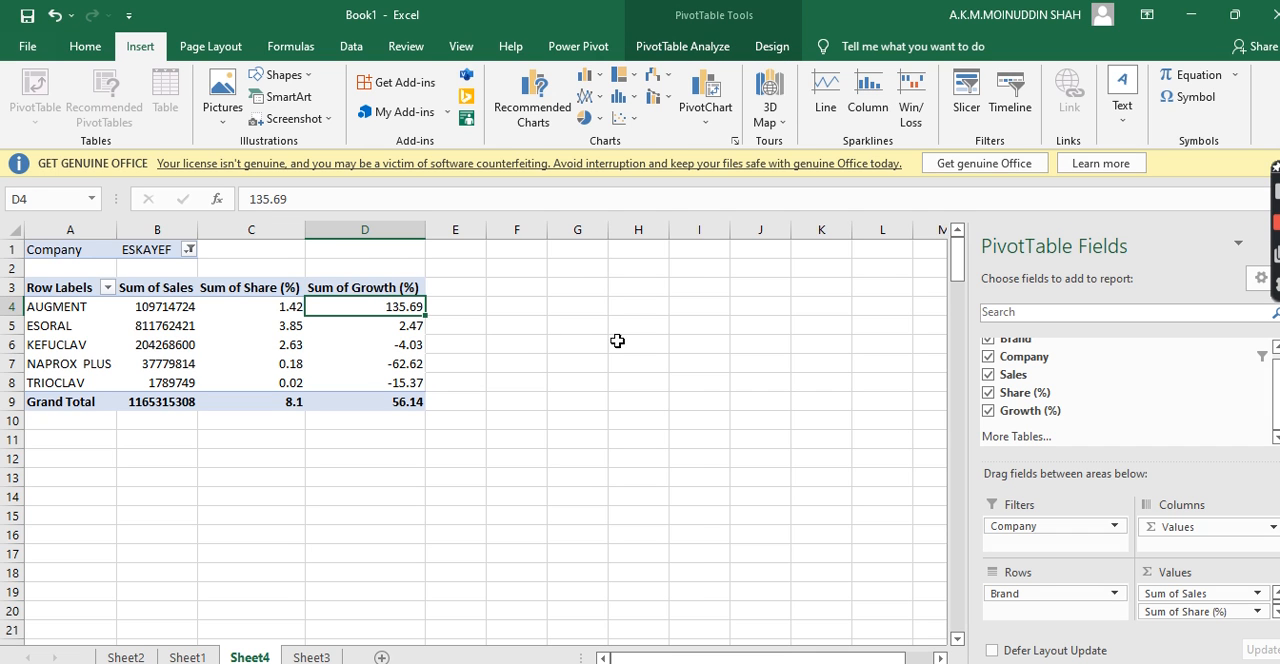
pyautogui.click(418, 328)
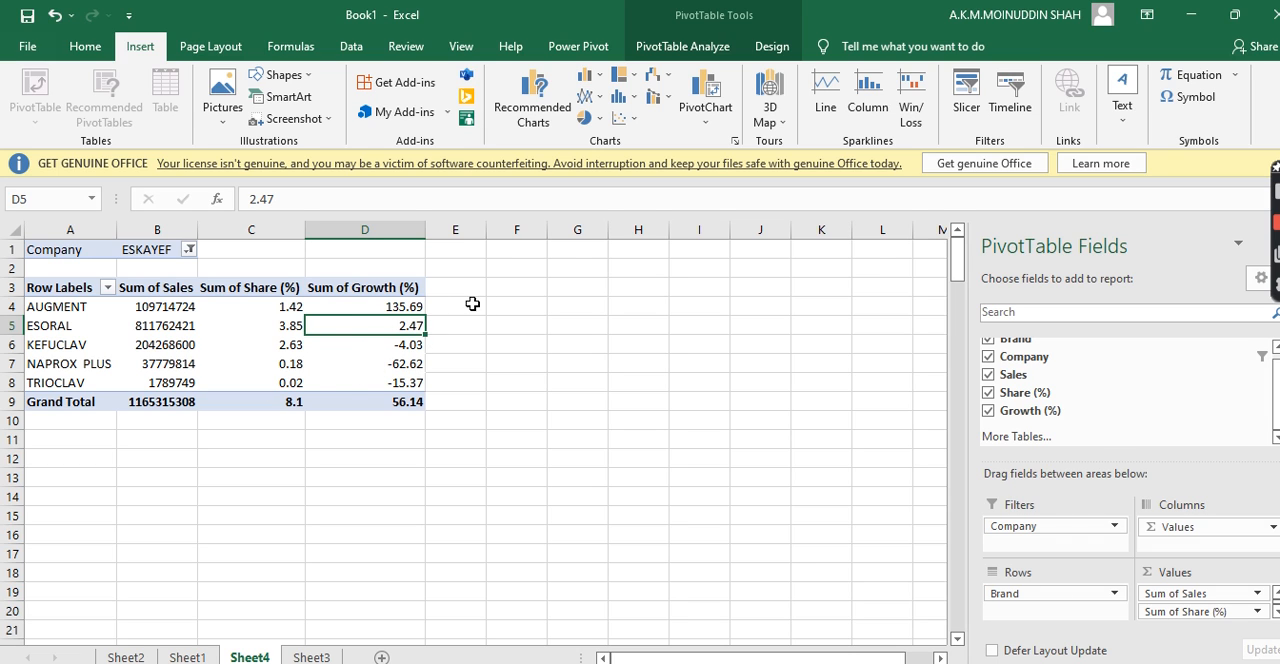
pyautogui.moveTo(455, 279); pyautogui.dragTo(26, 401)
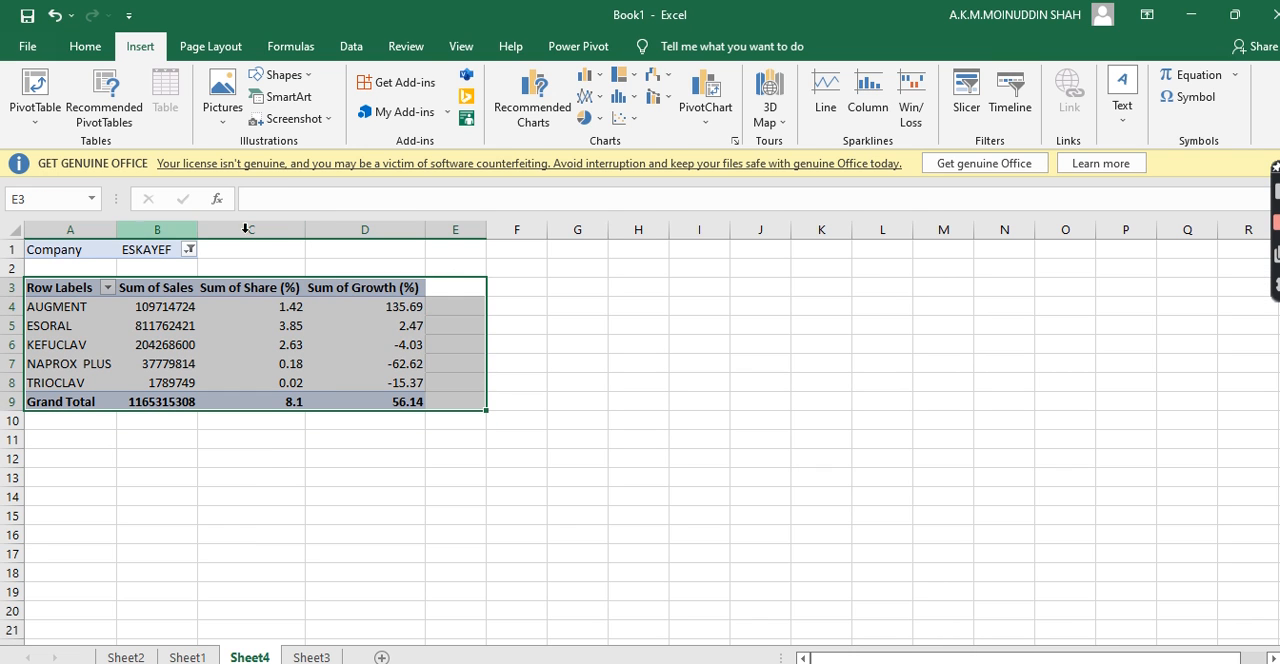
pyautogui.click(318, 480)
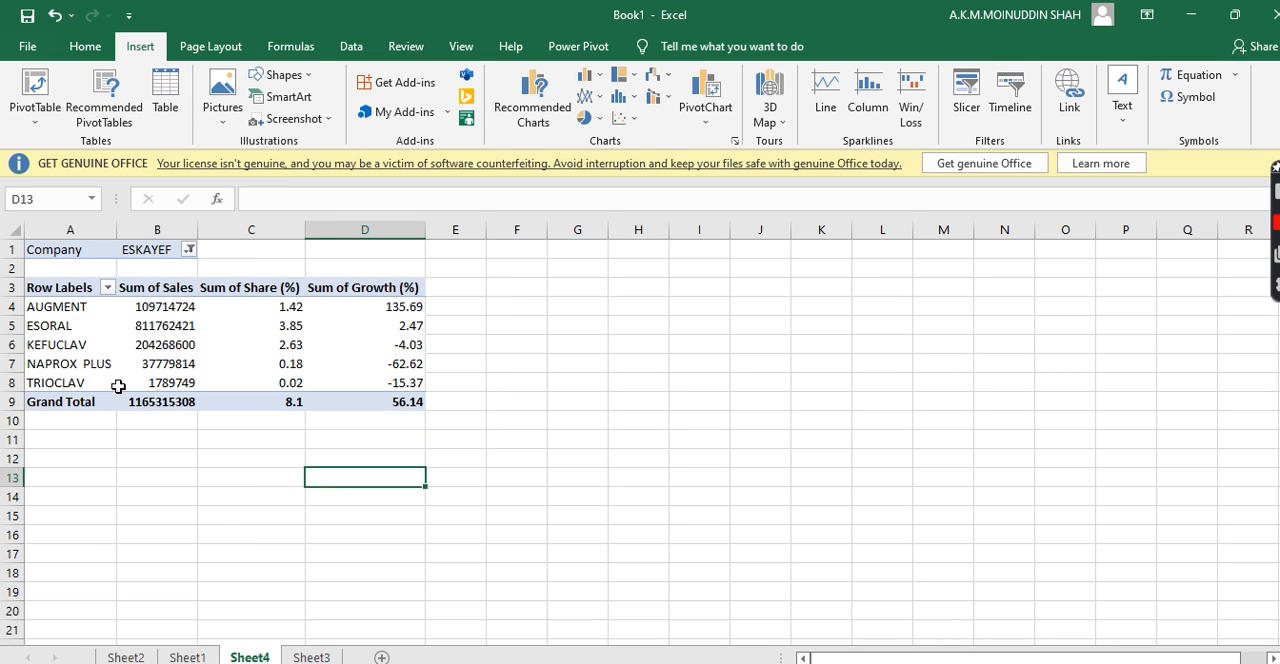
pyautogui.click(122, 440)
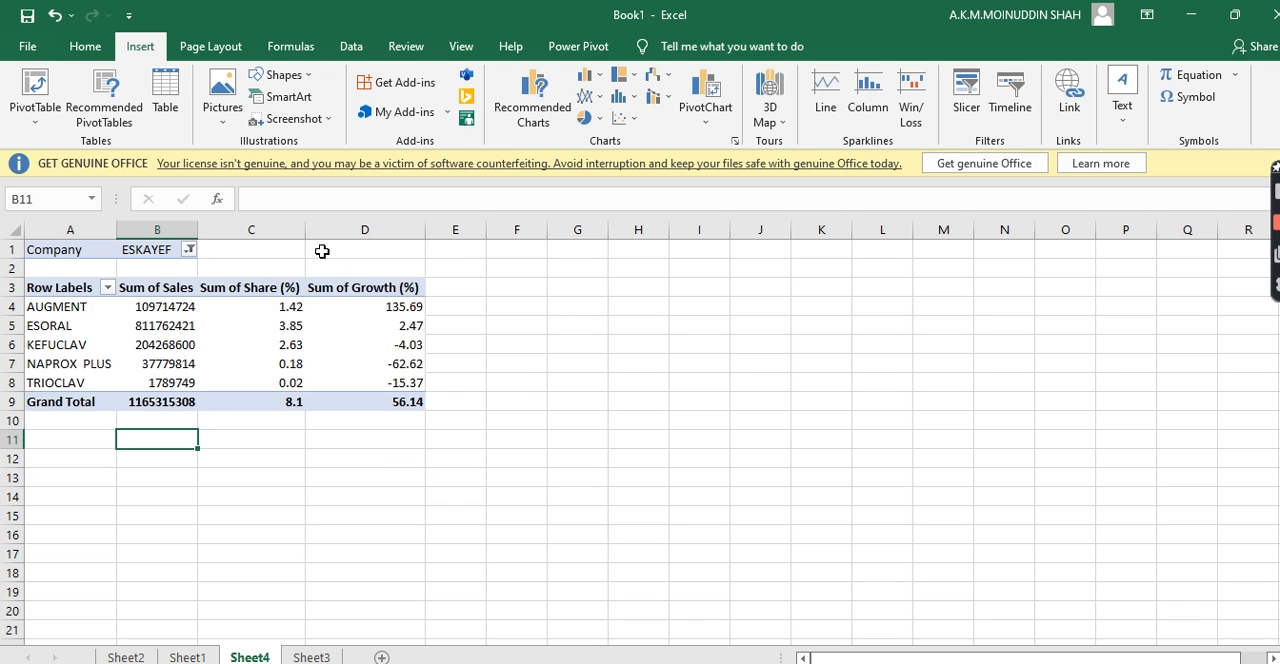
pyautogui.click(275, 441)
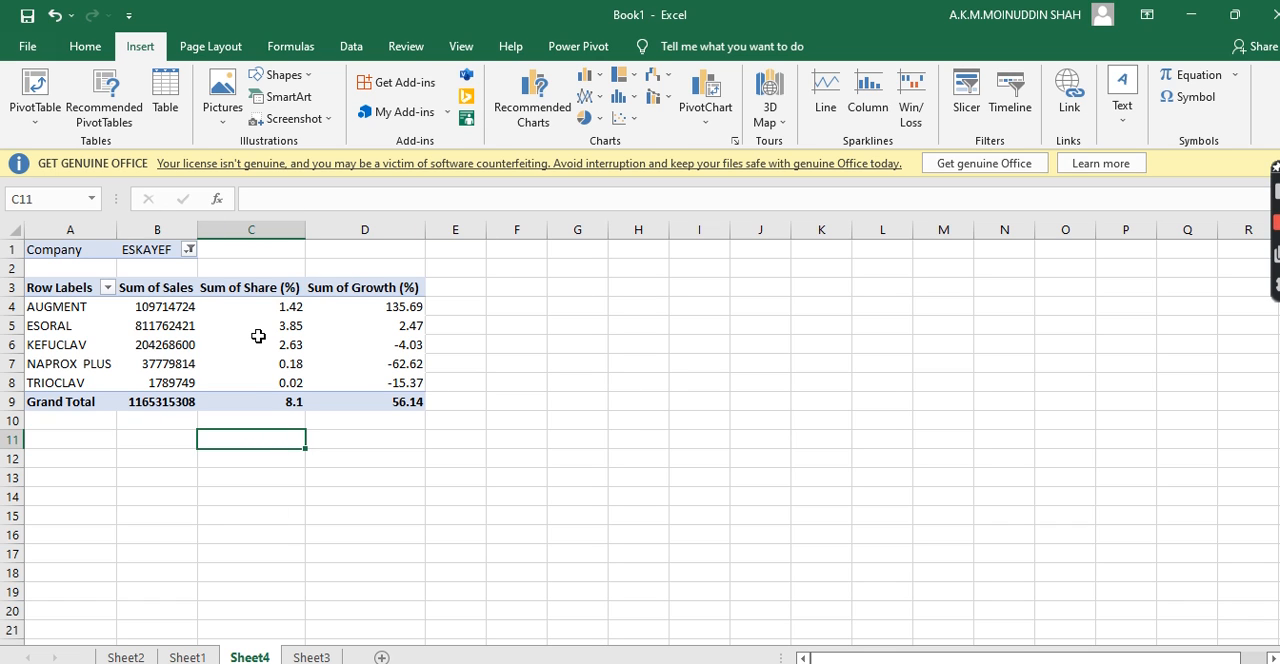
# View the source data on Sheet1, and check the growth of NAPROX PLUS and the Grand Total in the PivotTable on Sheet4
pyautogui.moveTo(258, 336)
pyautogui.click(190, 657)
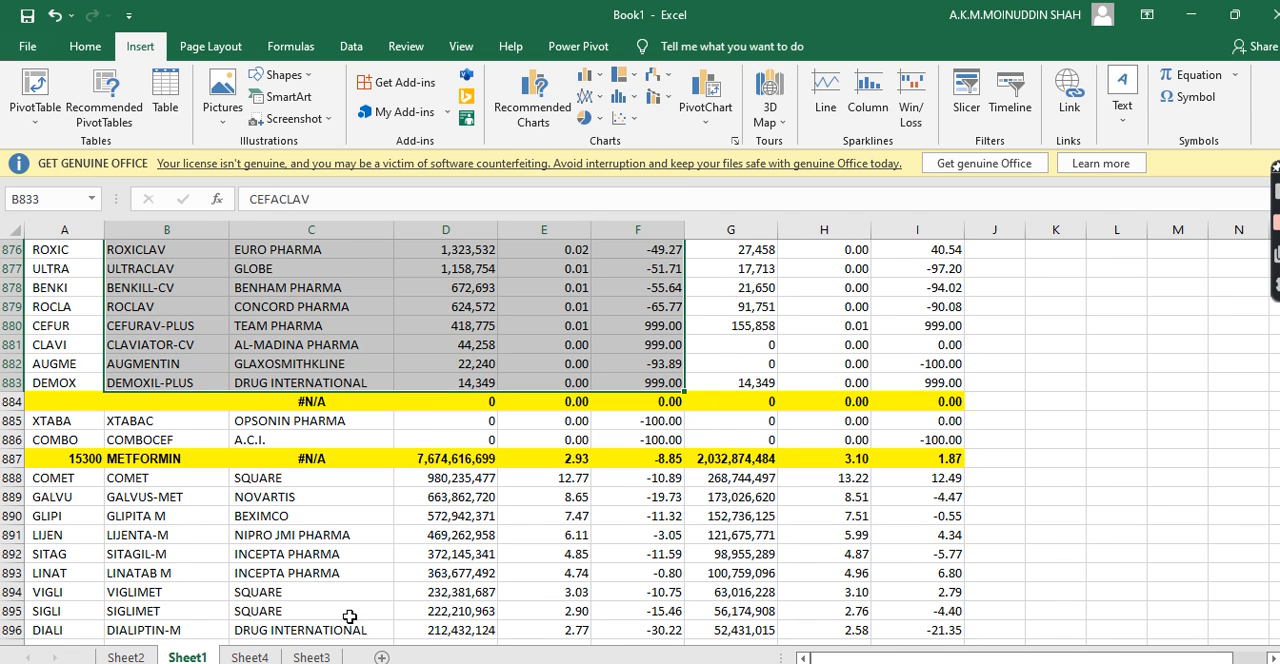
pyautogui.click(249, 657)
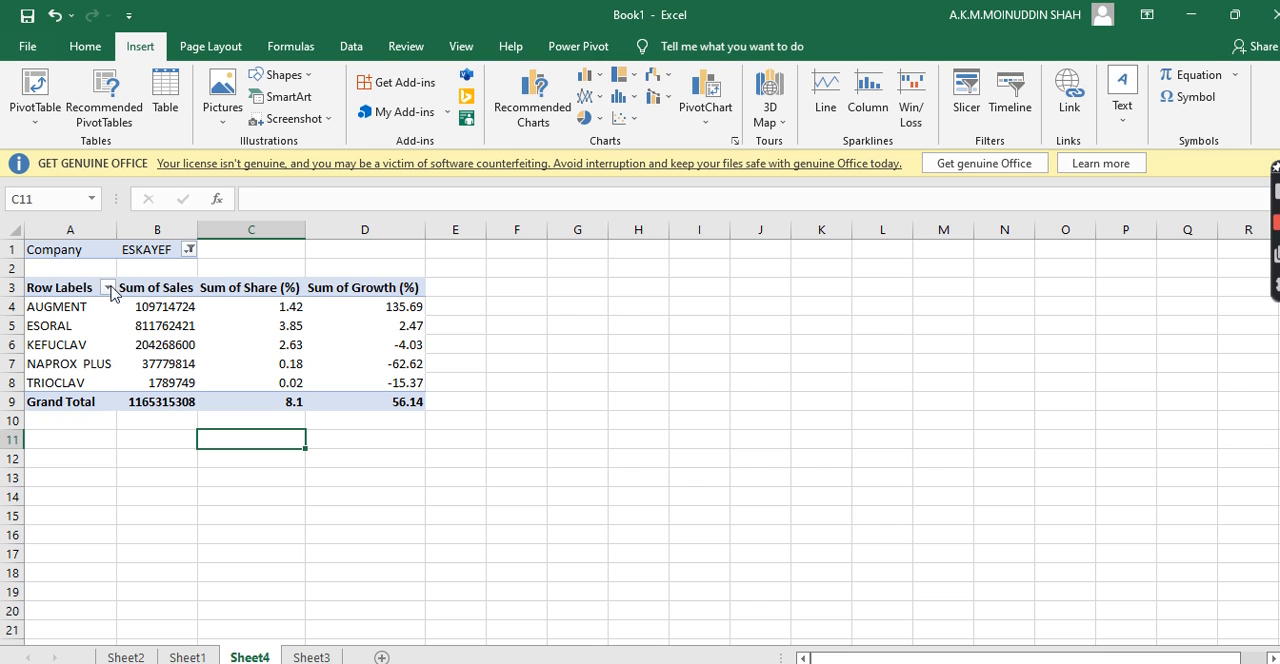
pyautogui.click(403, 366)
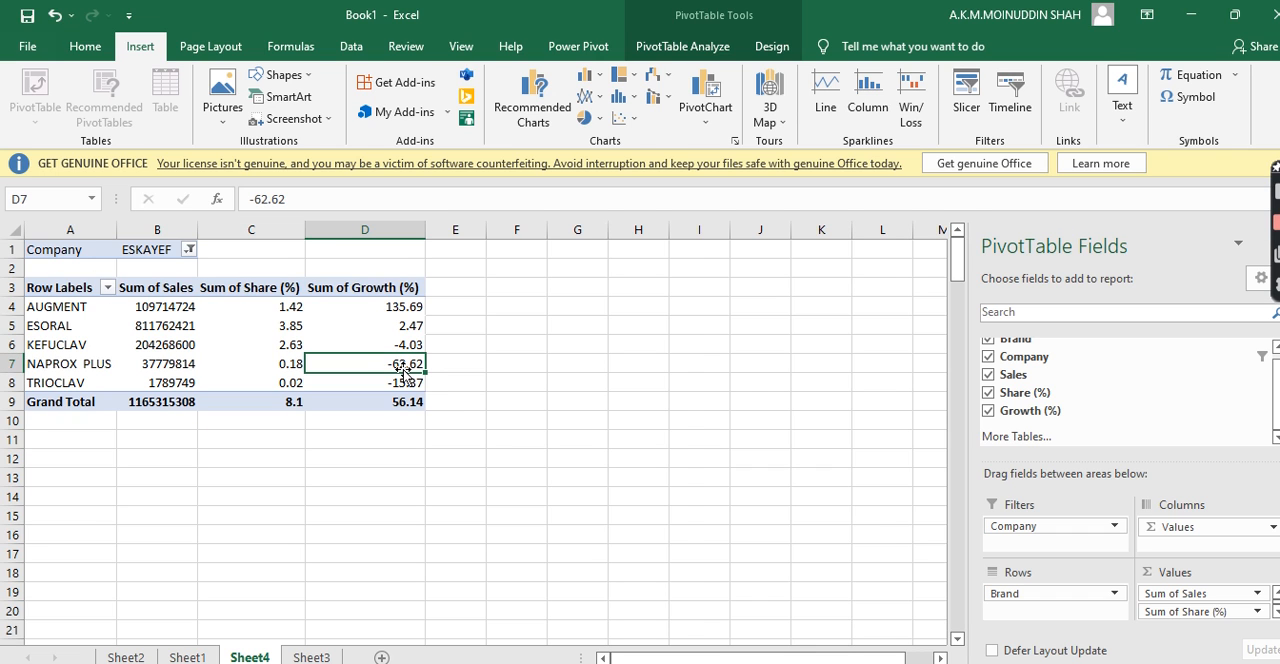
pyautogui.click(406, 406)
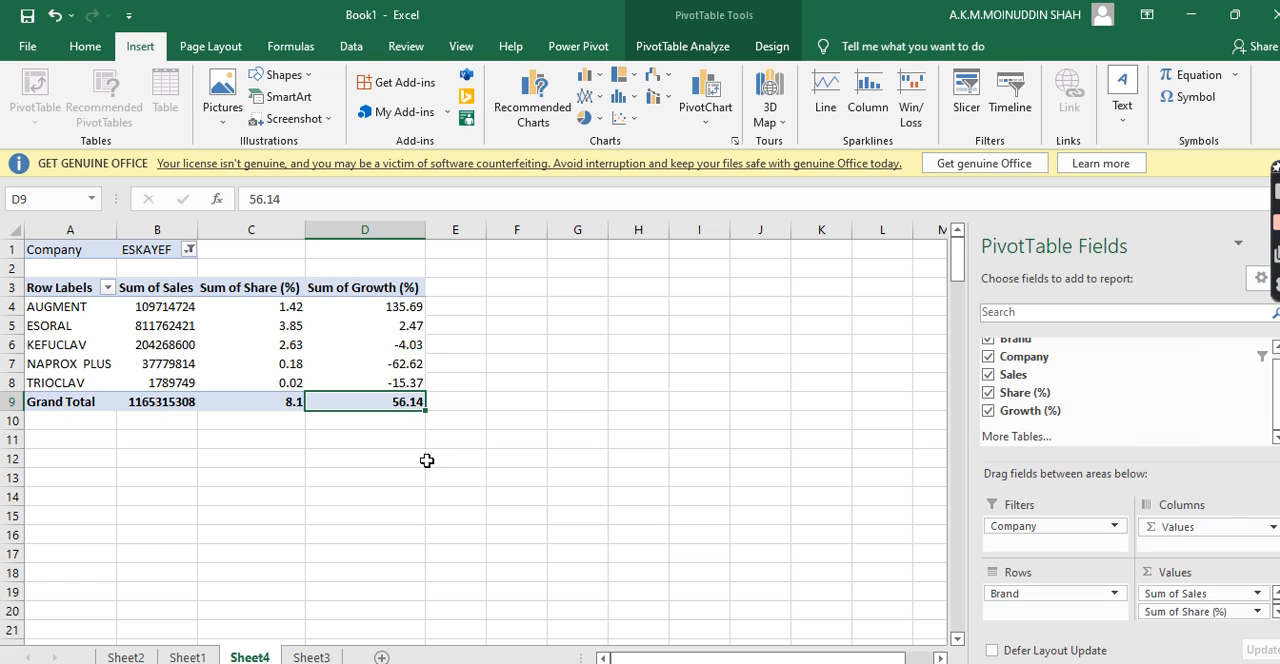